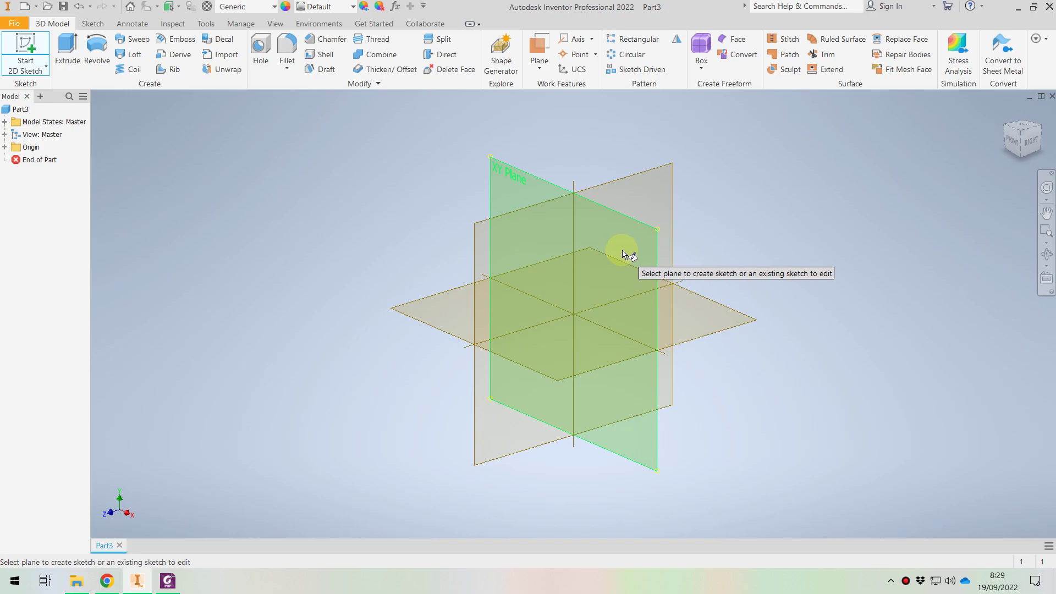
# - Start a 2D sketch on the XY plane and consult the bearing bracket drawing in TUGAS CADD.pdf in Foxit PhantomPDF
pyautogui.moveTo(656, 358); pyautogui.dragTo(592, 394, button='middle')
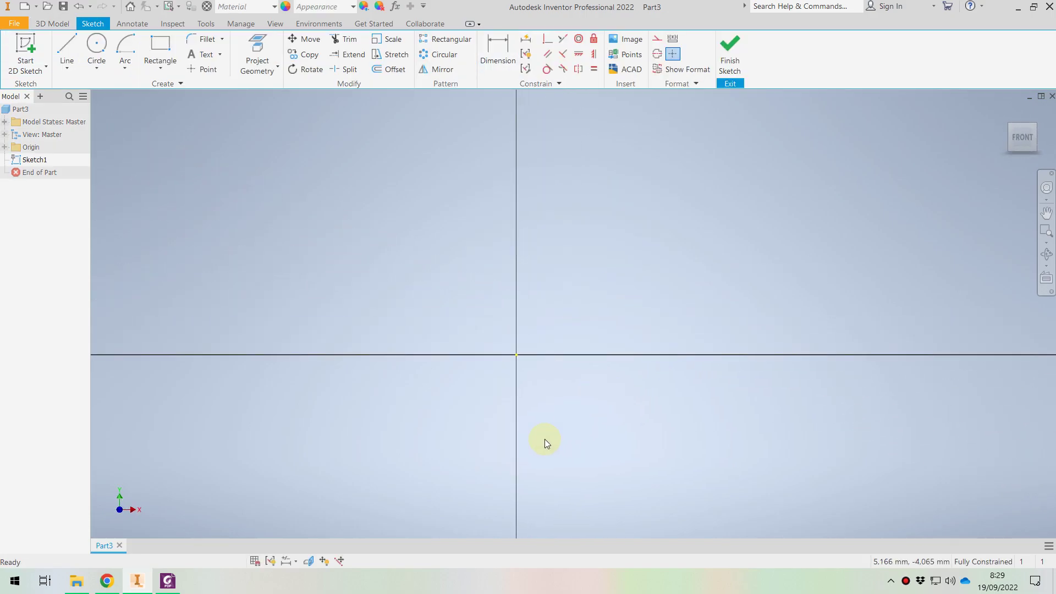
pyautogui.click(181, 582)
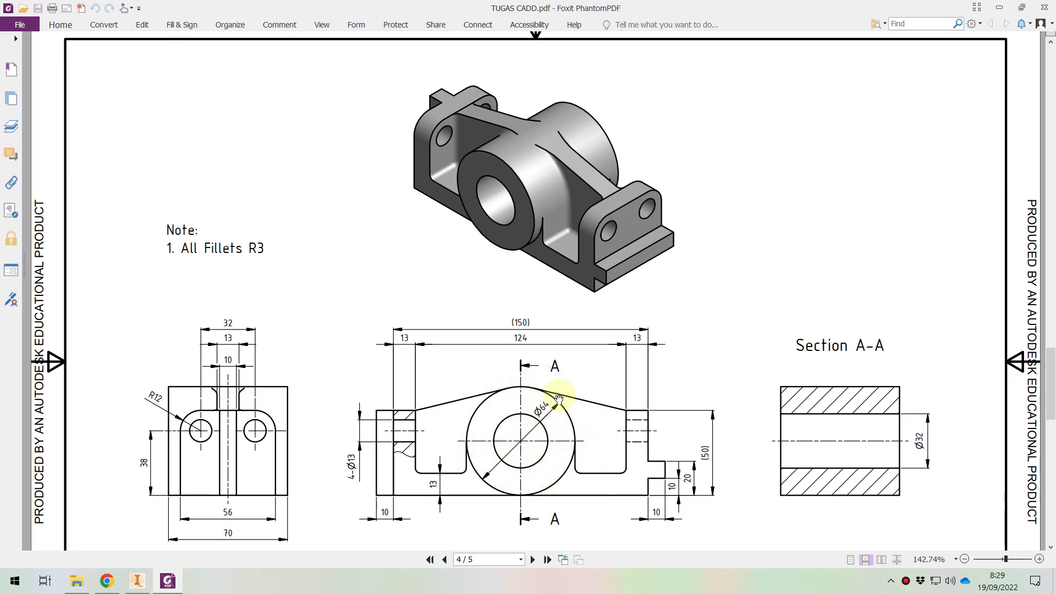
pyautogui.click(195, 586)
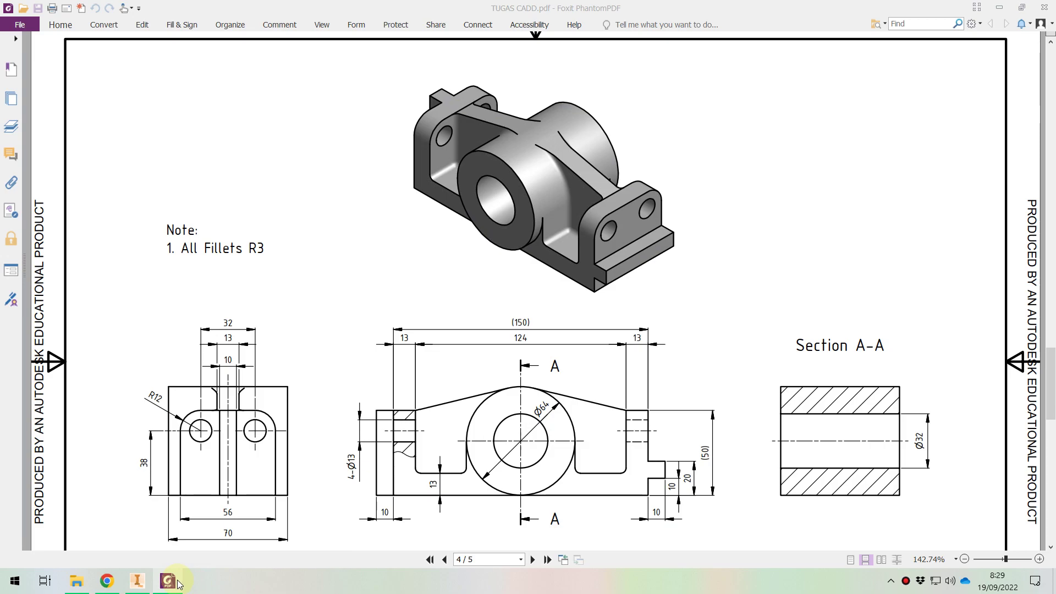
pyautogui.click(171, 588)
pyautogui.click(169, 584)
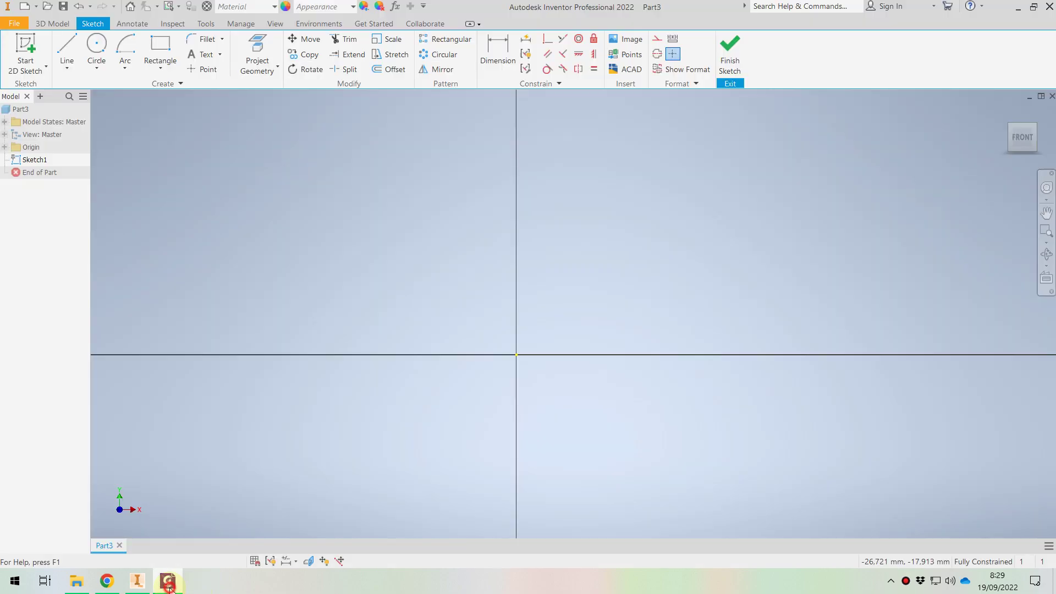
# - Draw two concentric circles centred on the origin, with diameters of 32 mm and 64 mm
pyautogui.click(97, 44)
pyautogui.click(517, 355)
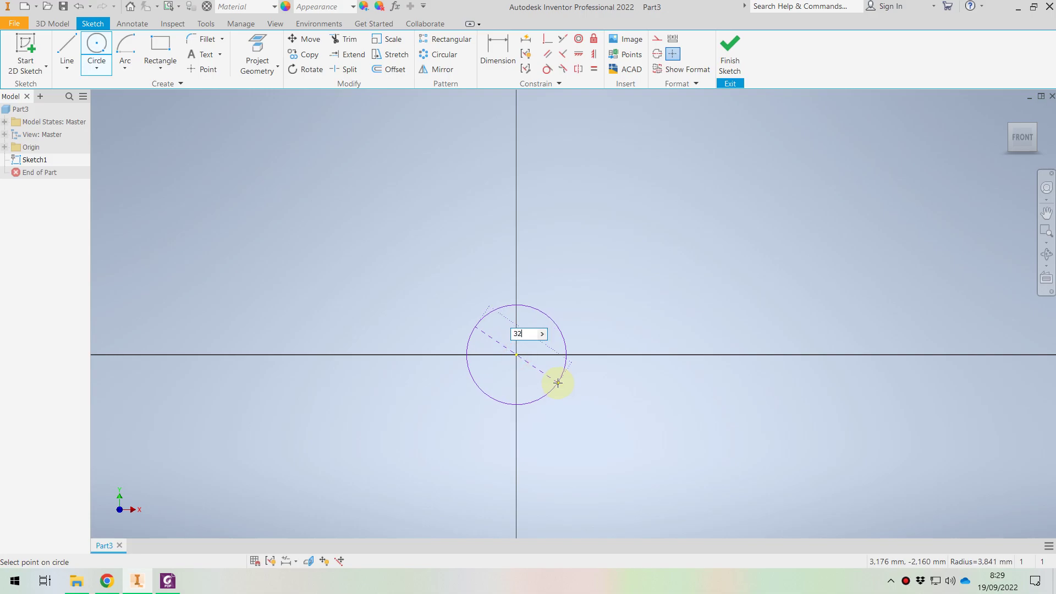
pyautogui.press('Return')
pyautogui.press('Home')
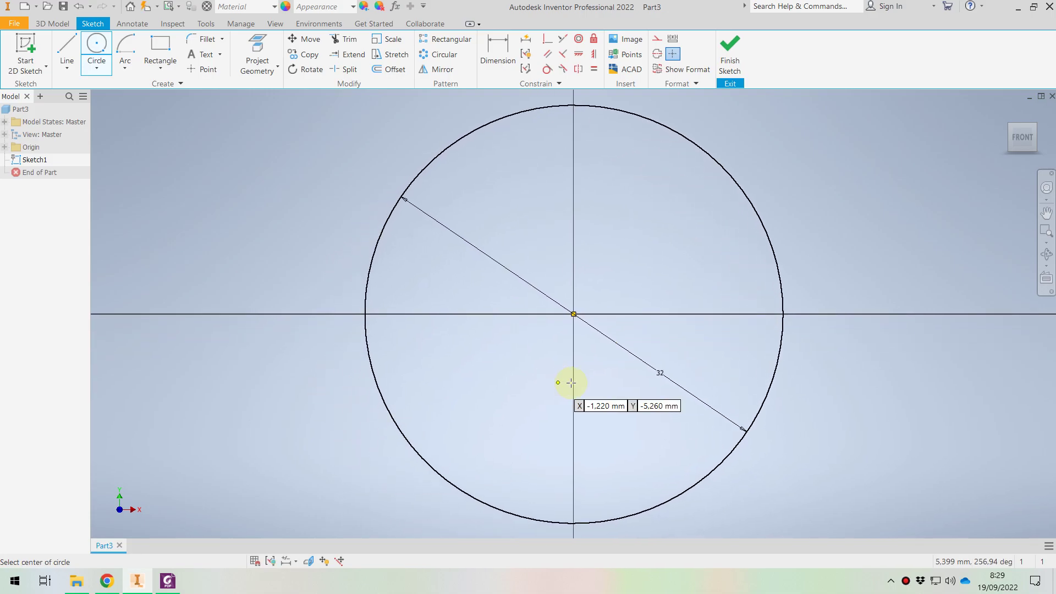
pyautogui.click(573, 315)
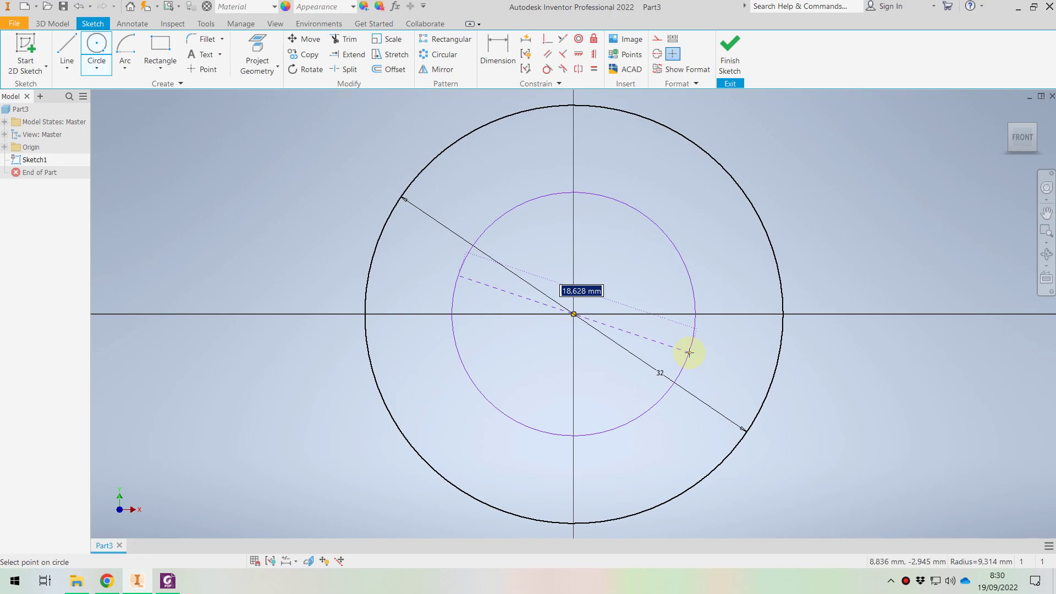
pyautogui.press('Return')
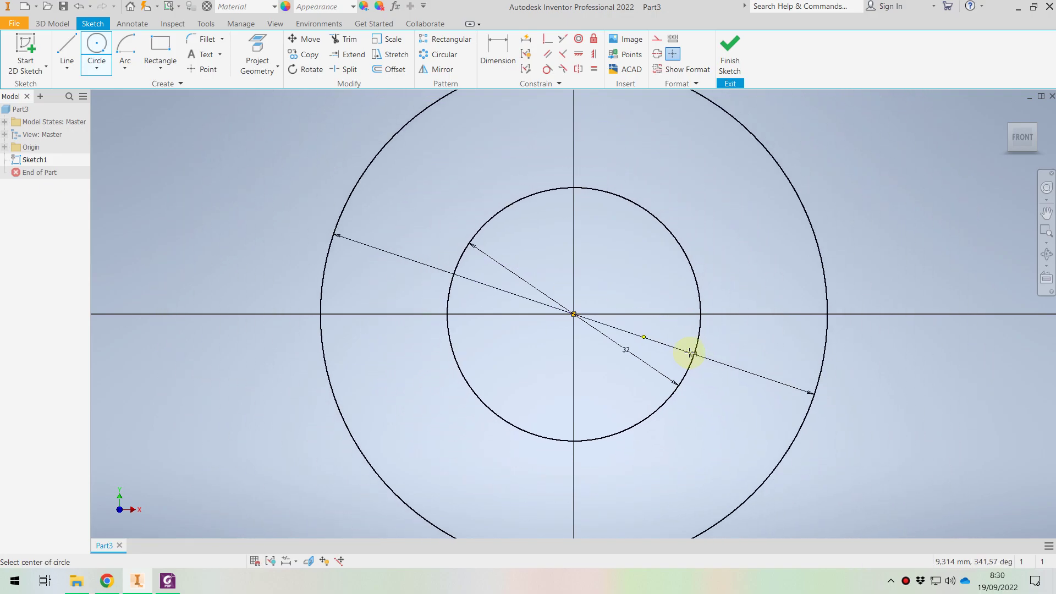
# - Draw a horizontal base line about 220 mm long just below the 64 mm circle, extending to both sides of it
pyautogui.scroll(-3, 689, 352)
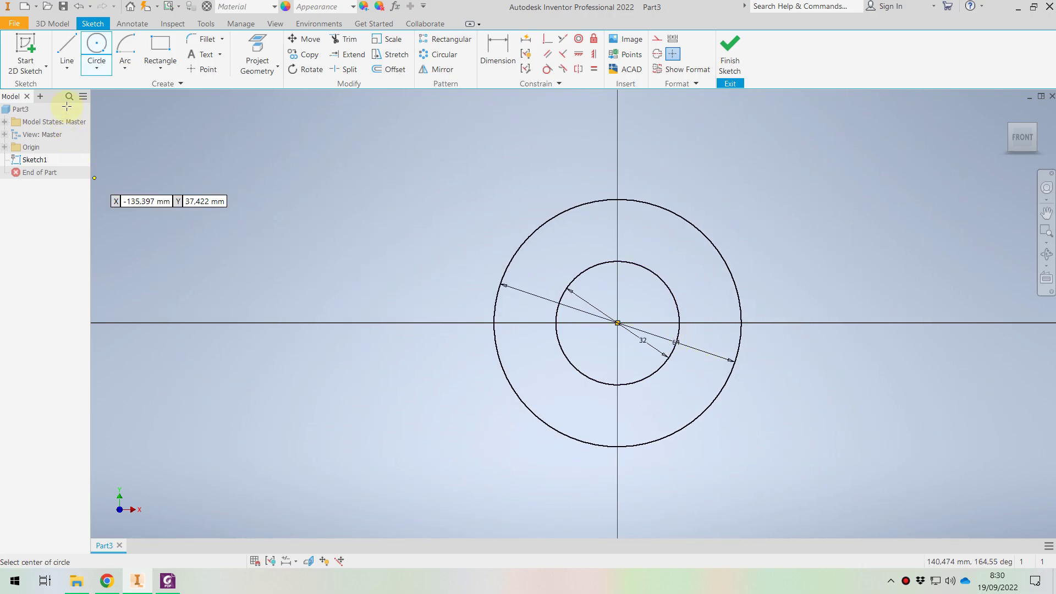
pyautogui.click(67, 51)
pyautogui.click(175, 463)
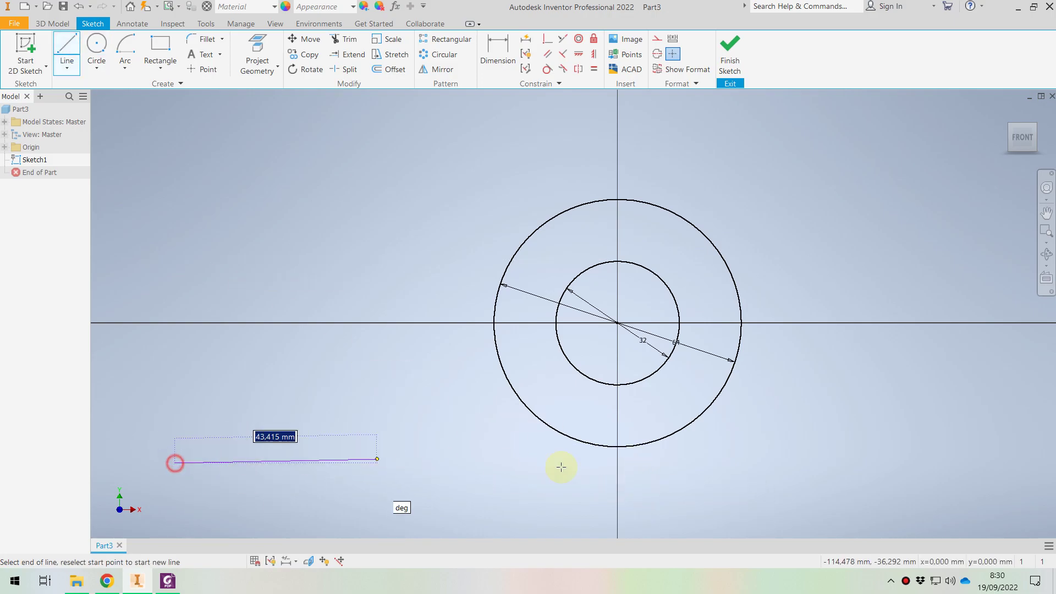
pyautogui.click(1027, 462)
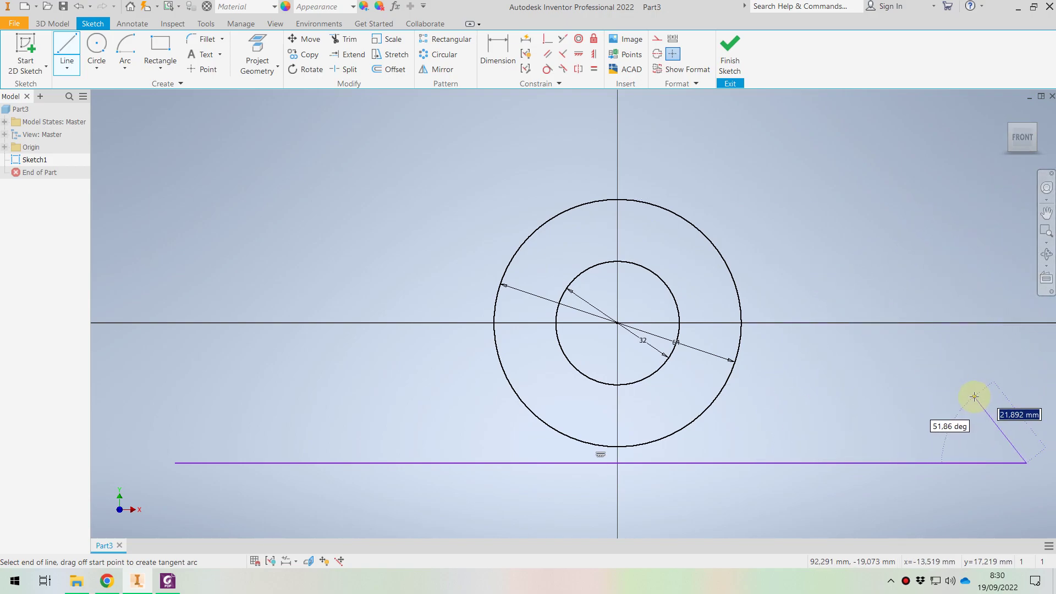
# - Continue from the base line's right end with a tab about 16 mm long, an upright block about 31 mm wide and its inner edge about 37 mm down
pyautogui.moveTo(971, 401); pyautogui.dragTo(772, 342, button='middle')
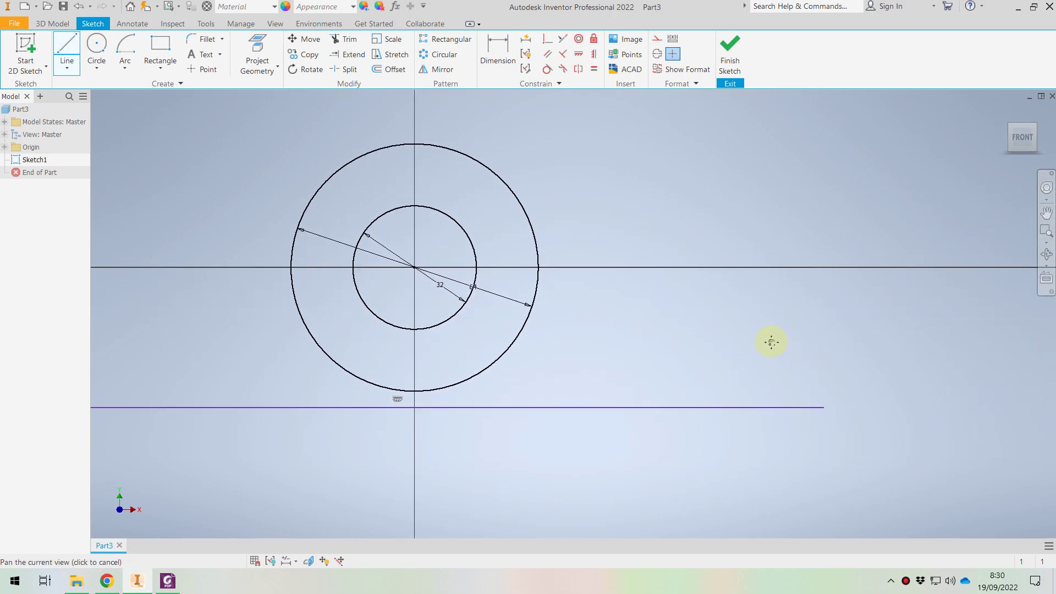
pyautogui.click(823, 351)
pyautogui.click(884, 351)
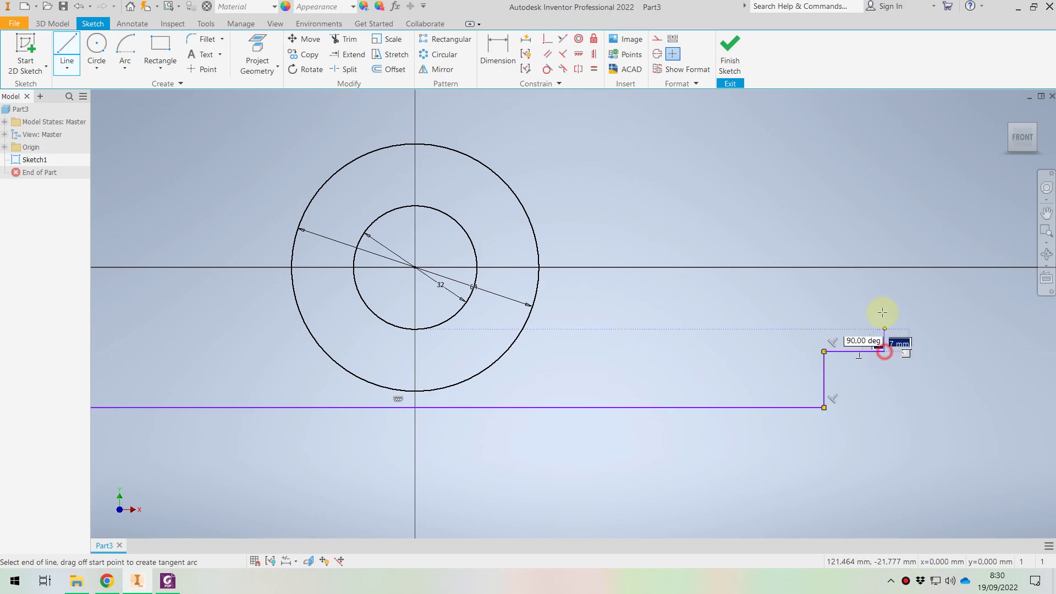
pyautogui.click(883, 301)
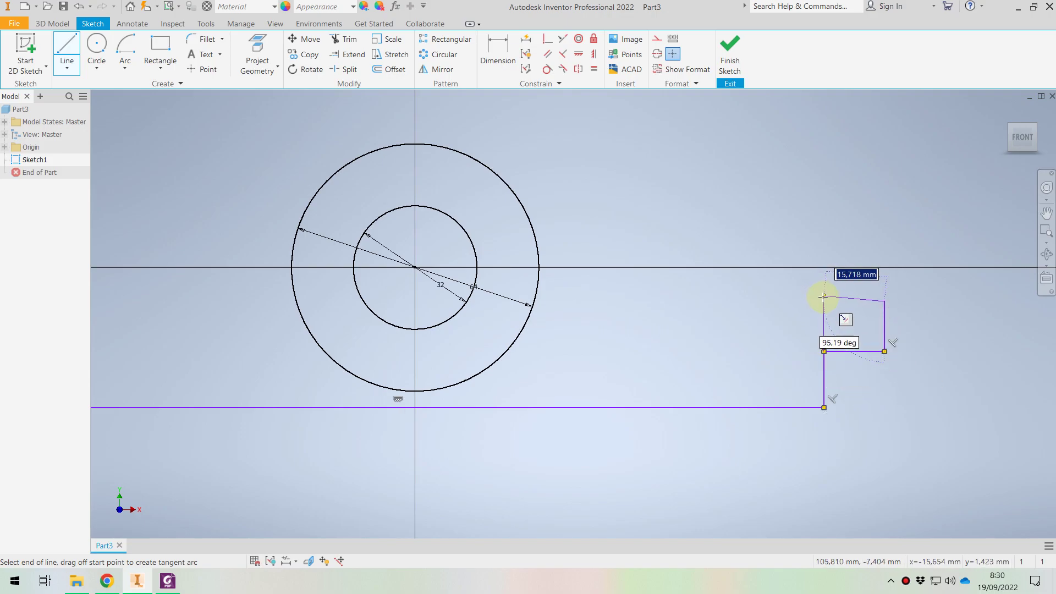
pyautogui.click(824, 302)
pyautogui.click(823, 196)
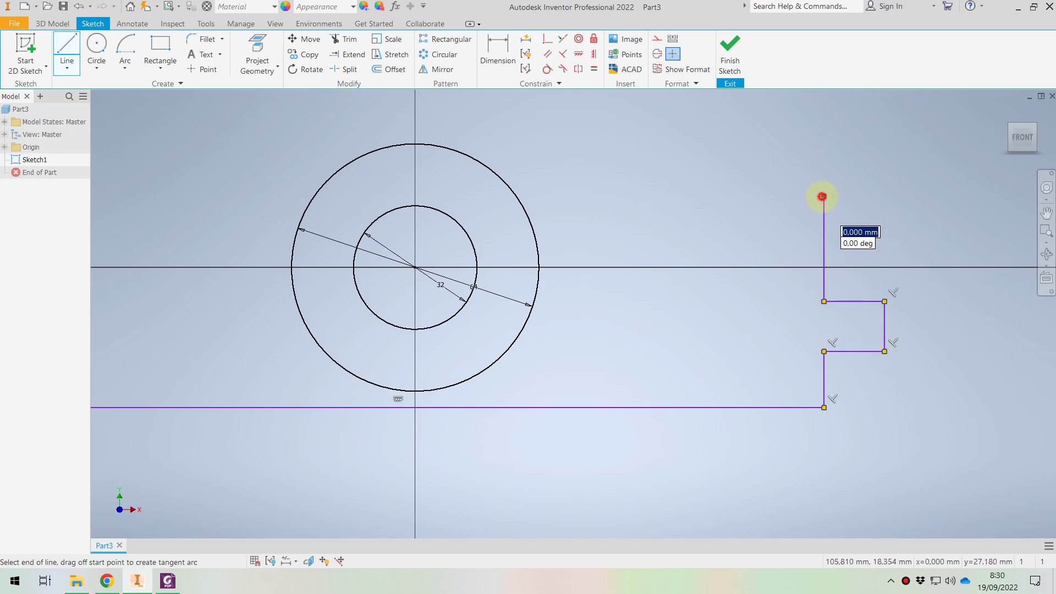
pyautogui.click(705, 196)
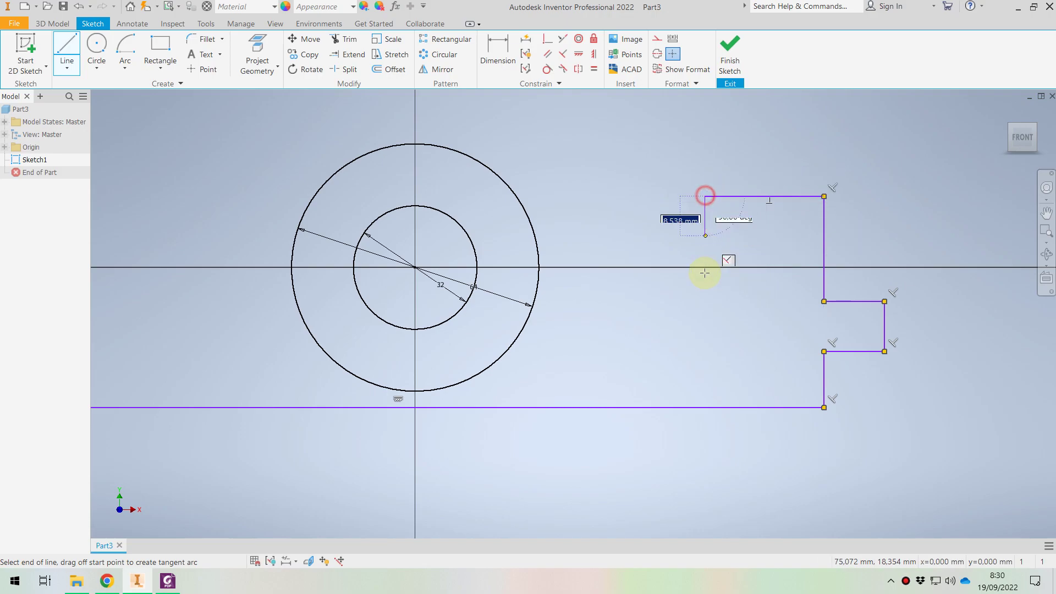
pyautogui.click(706, 338)
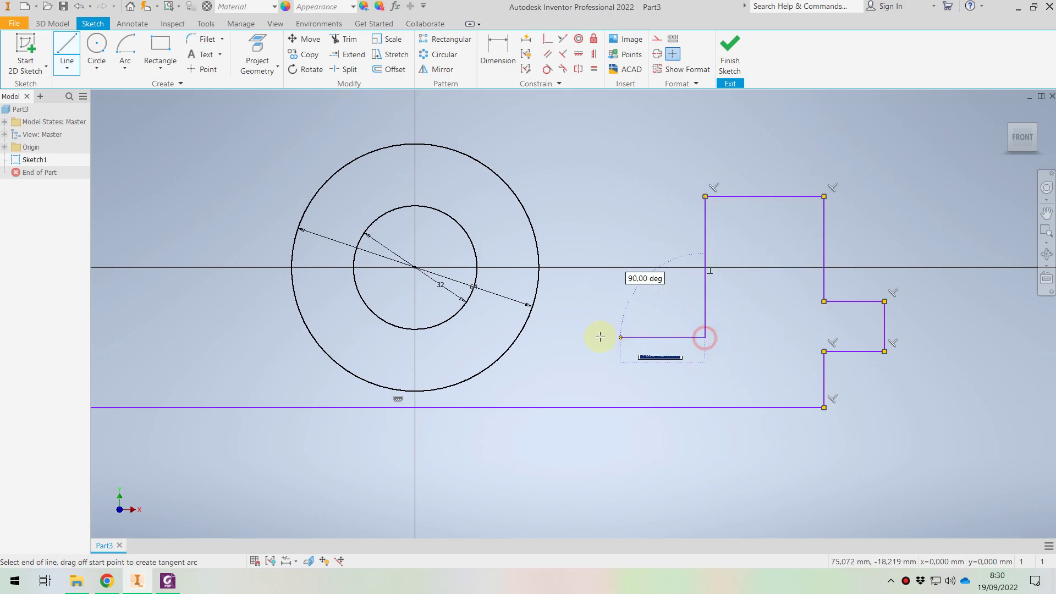
pyautogui.click(517, 338)
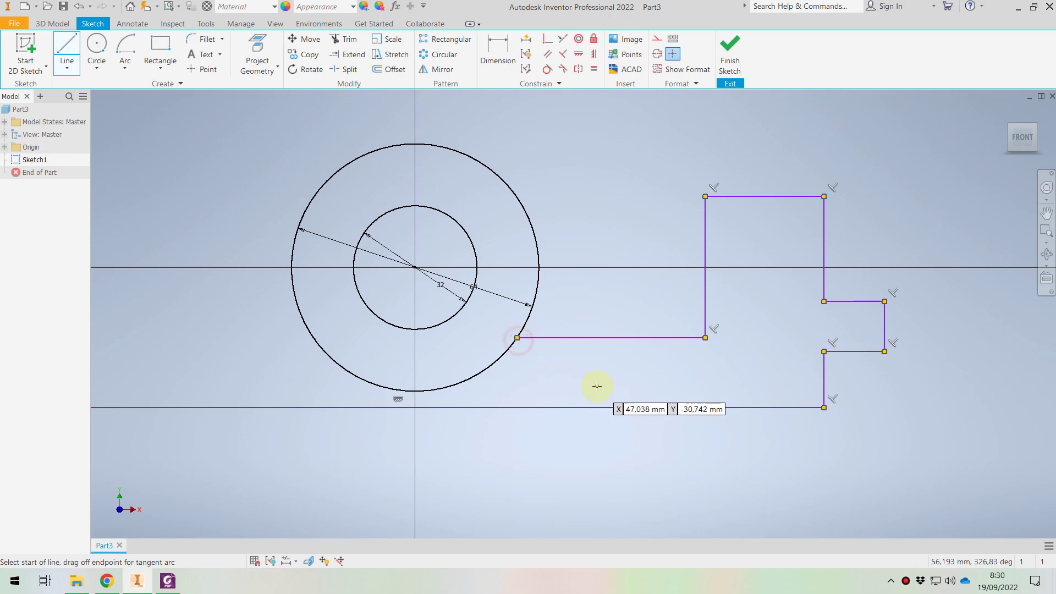
pyautogui.click(168, 581)
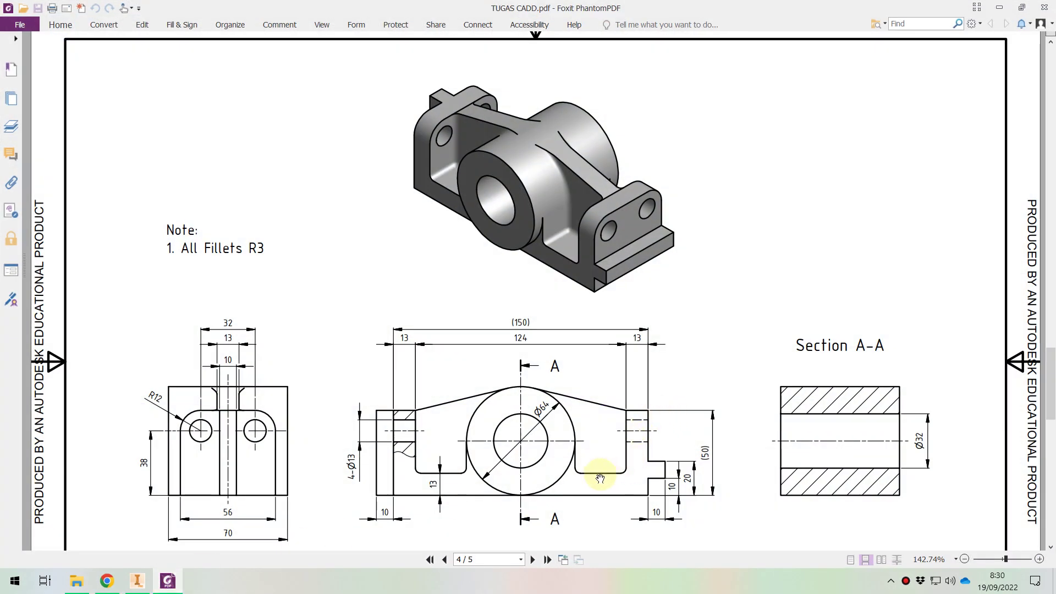
pyautogui.click(138, 581)
pyautogui.press('Escape')
pyautogui.click(568, 338)
pyautogui.press('Delete')
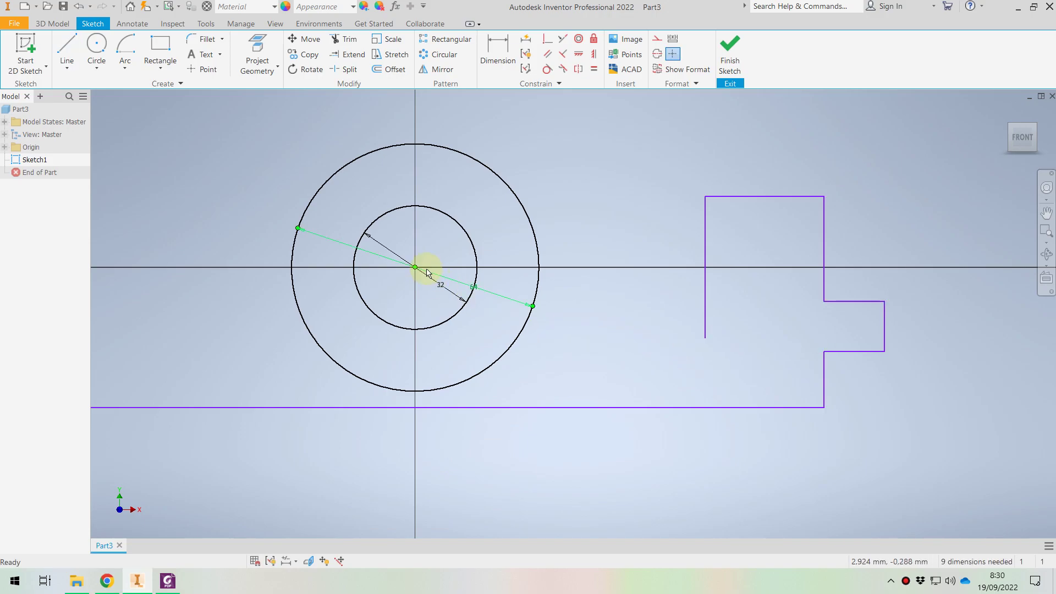
# - Draw a horizontal floor line about 43 mm long from the right block's inner edge, and a vertical line up to the 64 mm circle's right quadrant
pyautogui.press('l')
pyautogui.click(706, 337)
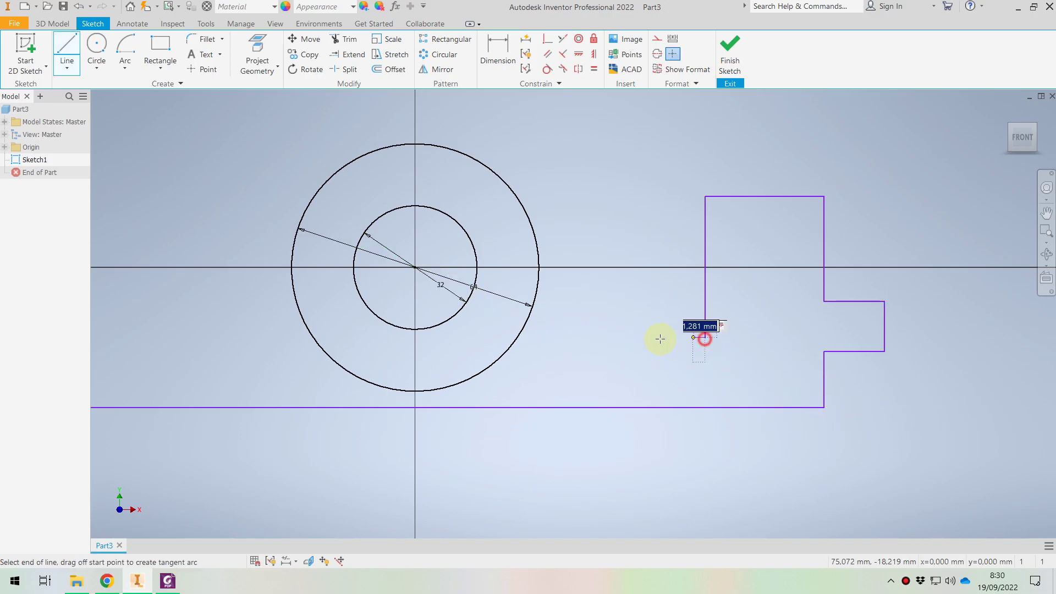
pyautogui.click(539, 338)
pyautogui.click(539, 268)
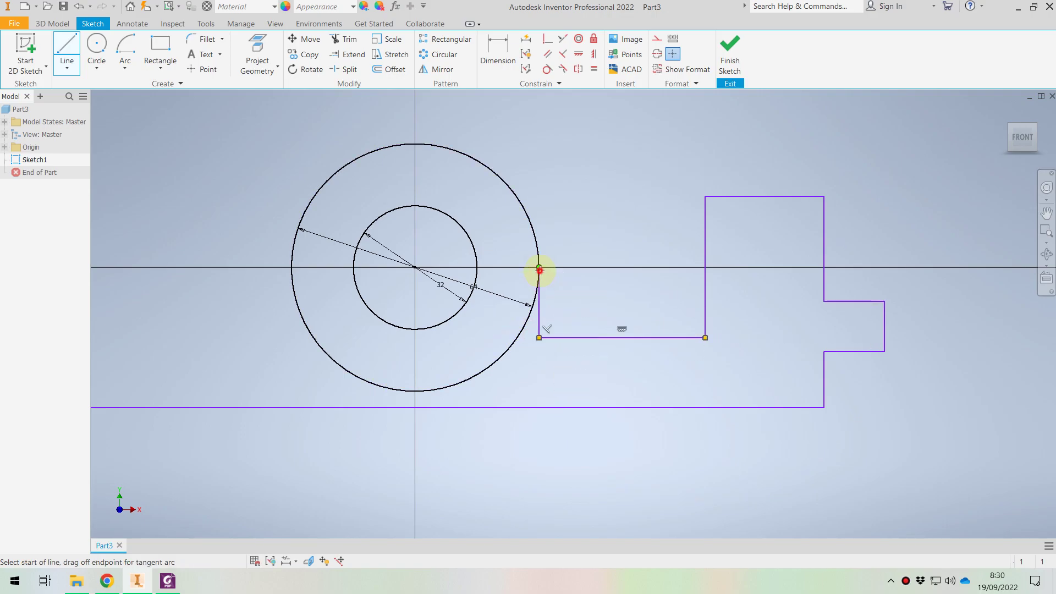
# - Draw the stepped left profile from the 64 mm circle's left quadrant, starting about 21 mm down, around an upright block to the base line's left end
pyautogui.click(292, 268)
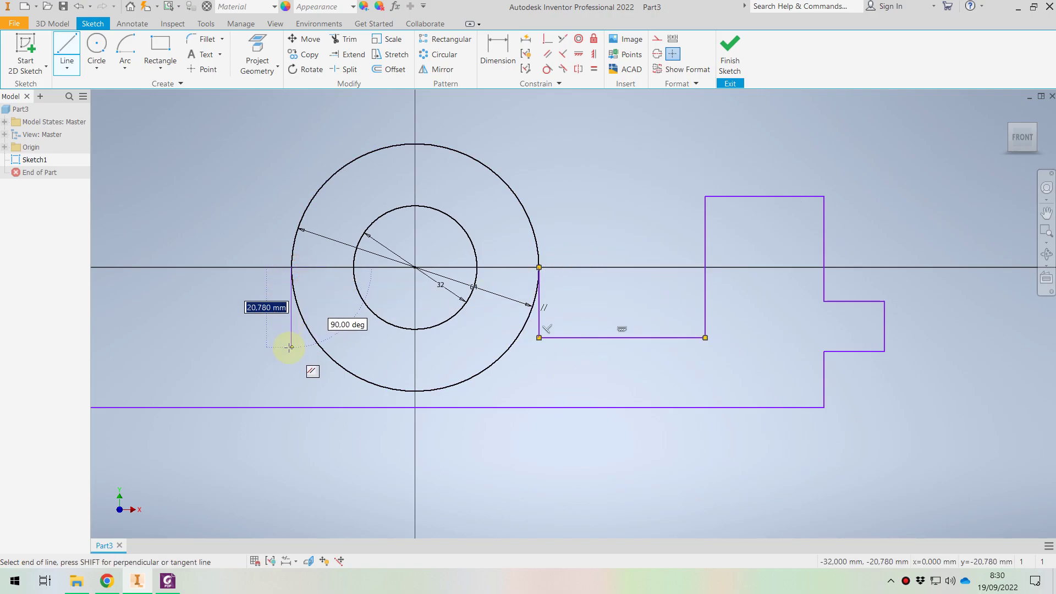
pyautogui.click(291, 348)
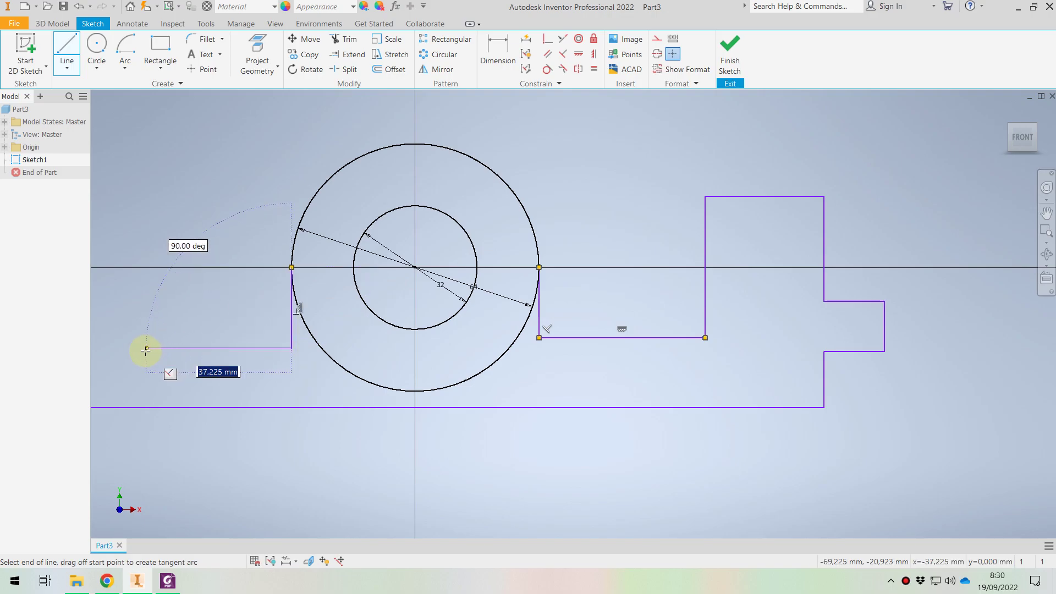
pyautogui.click(133, 347)
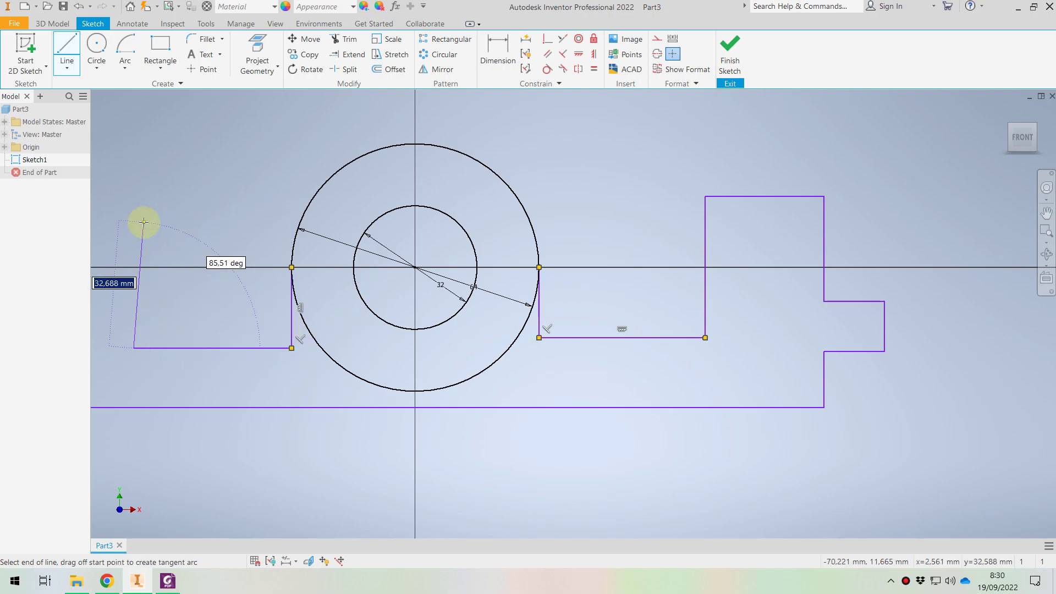
pyautogui.click(134, 223)
pyautogui.moveTo(172, 230); pyautogui.dragTo(462, 245, button='middle')
pyautogui.click(300, 249)
pyautogui.click(296, 433)
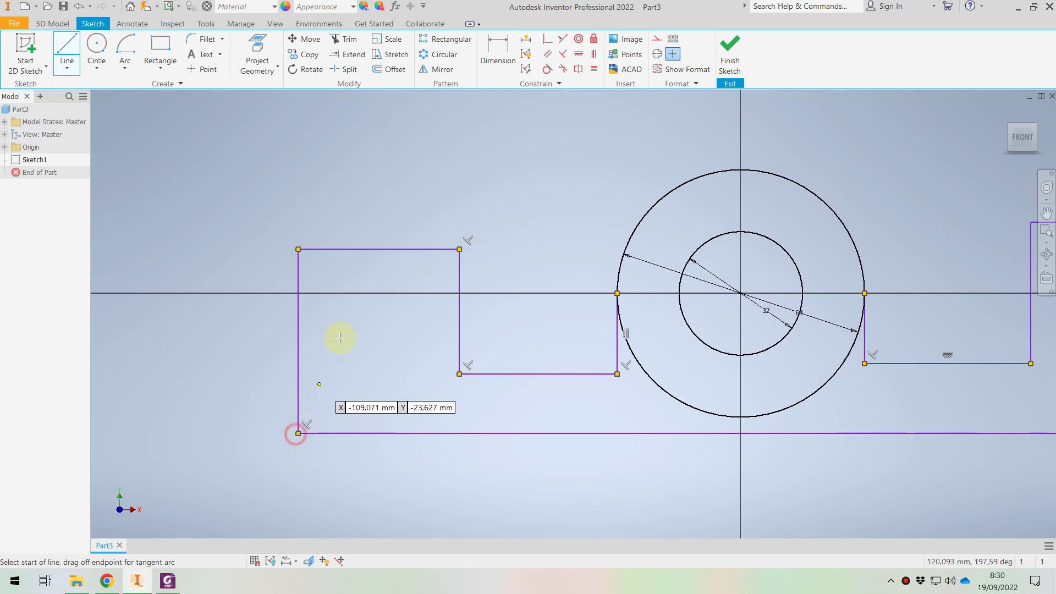
# - Check the reference drawing and dimension the profile's bottom line to 150 mm
pyautogui.click(164, 586)
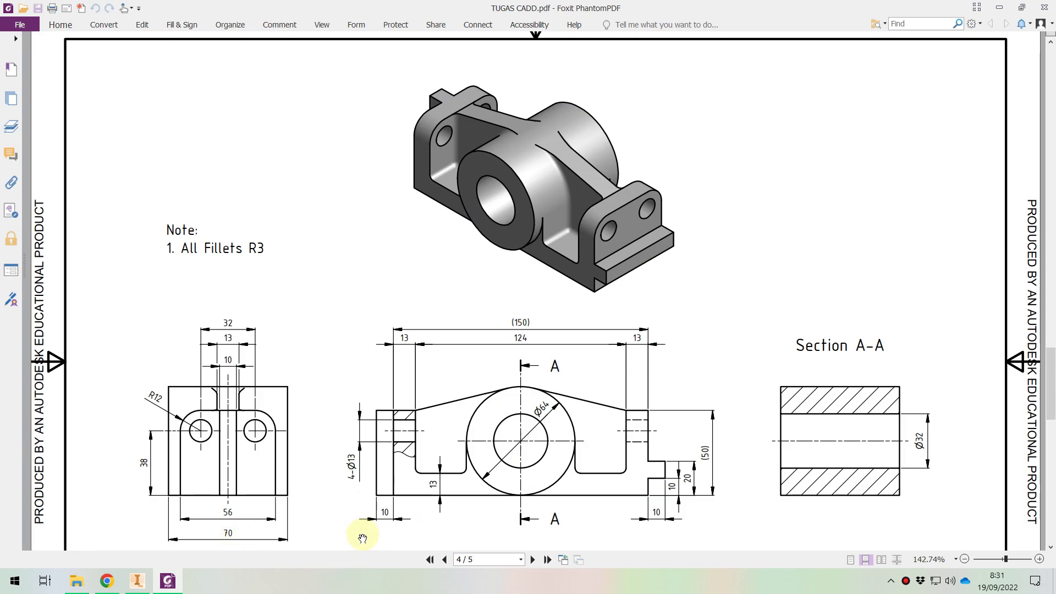
pyautogui.click(169, 580)
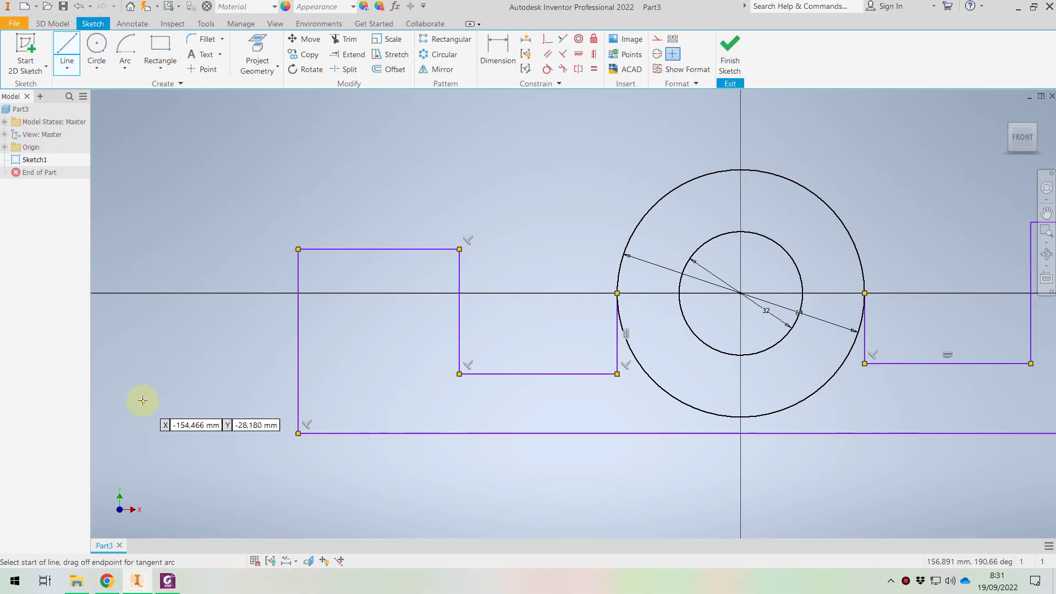
pyautogui.scroll(-4, 241, 440)
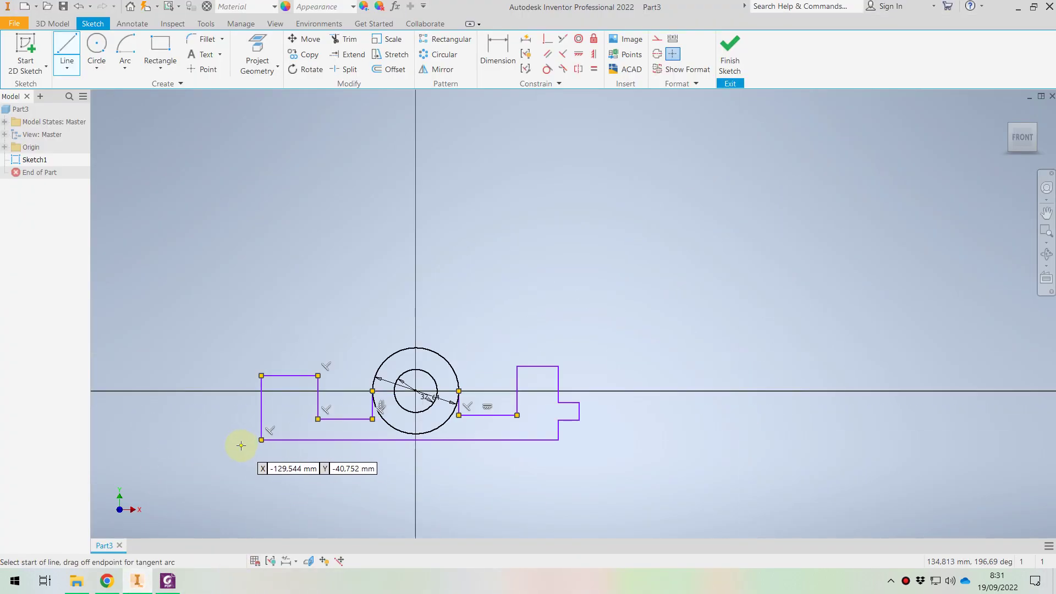
pyautogui.scroll(2, 240, 441)
pyautogui.click(167, 581)
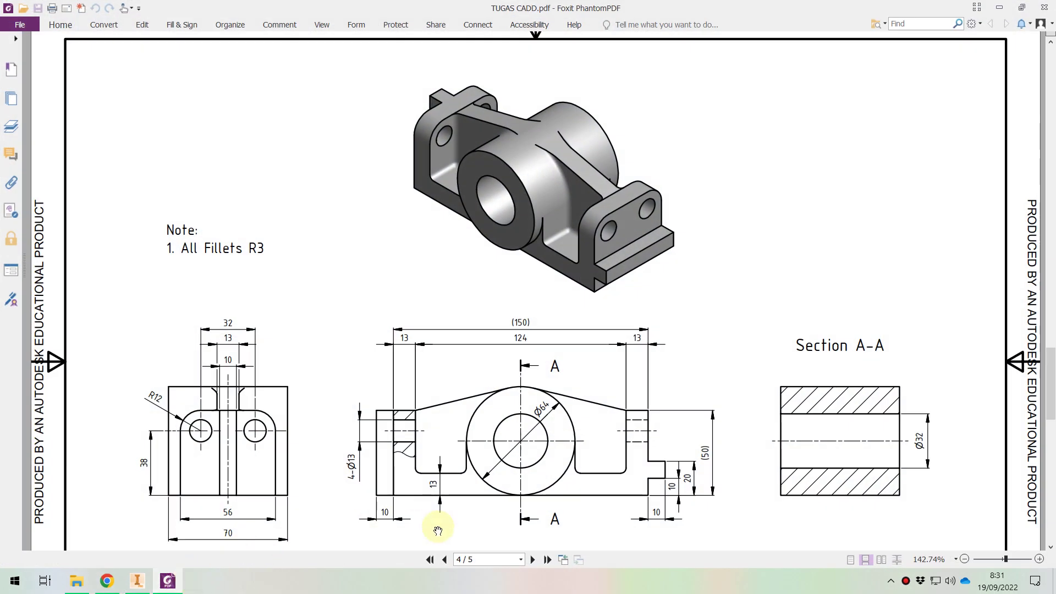
pyautogui.click(168, 581)
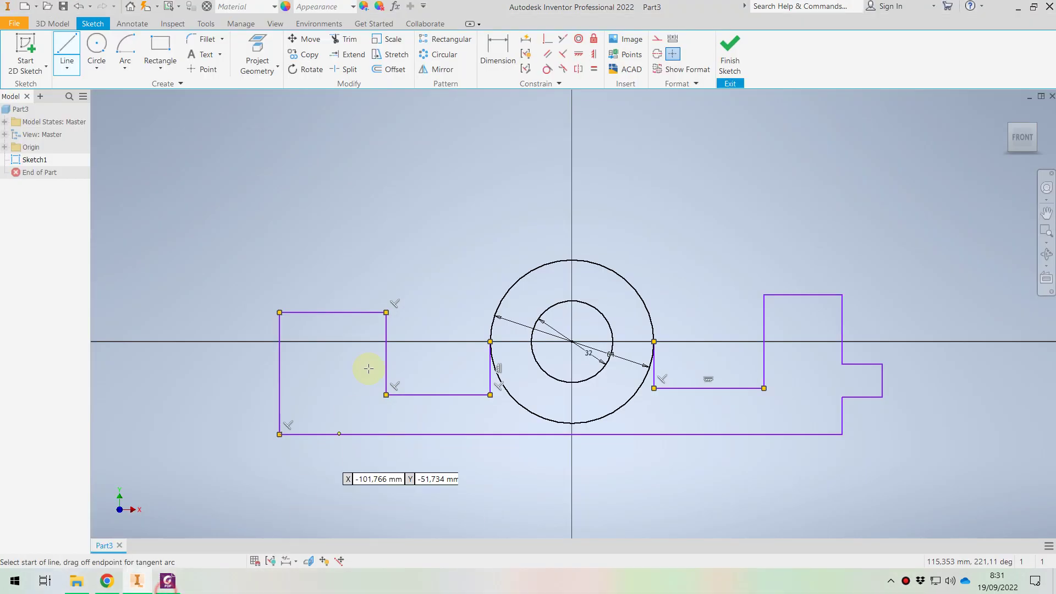
pyautogui.click(497, 49)
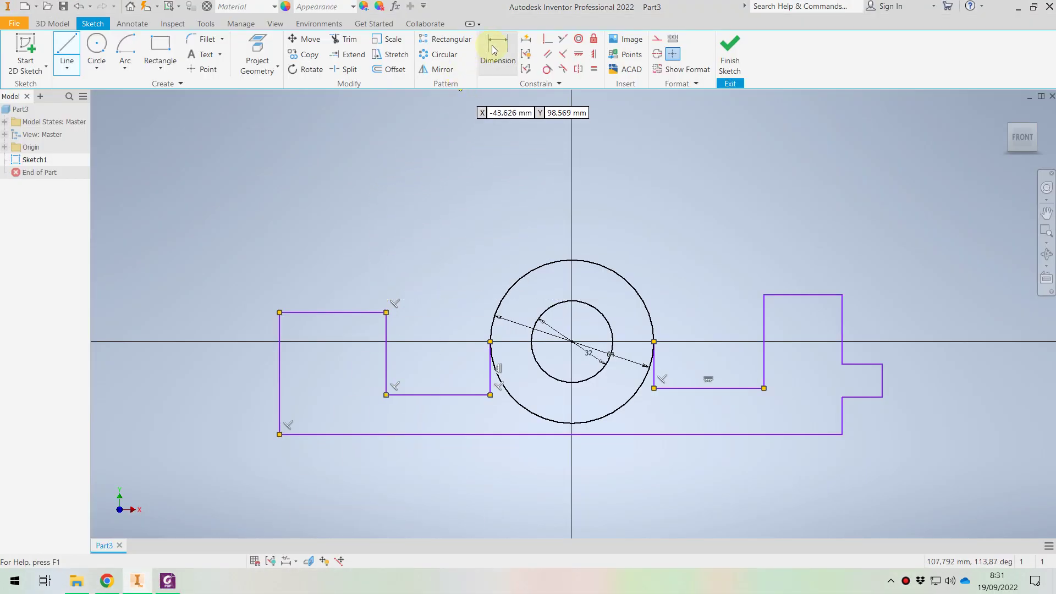
pyautogui.click(502, 435)
pyautogui.click(513, 484)
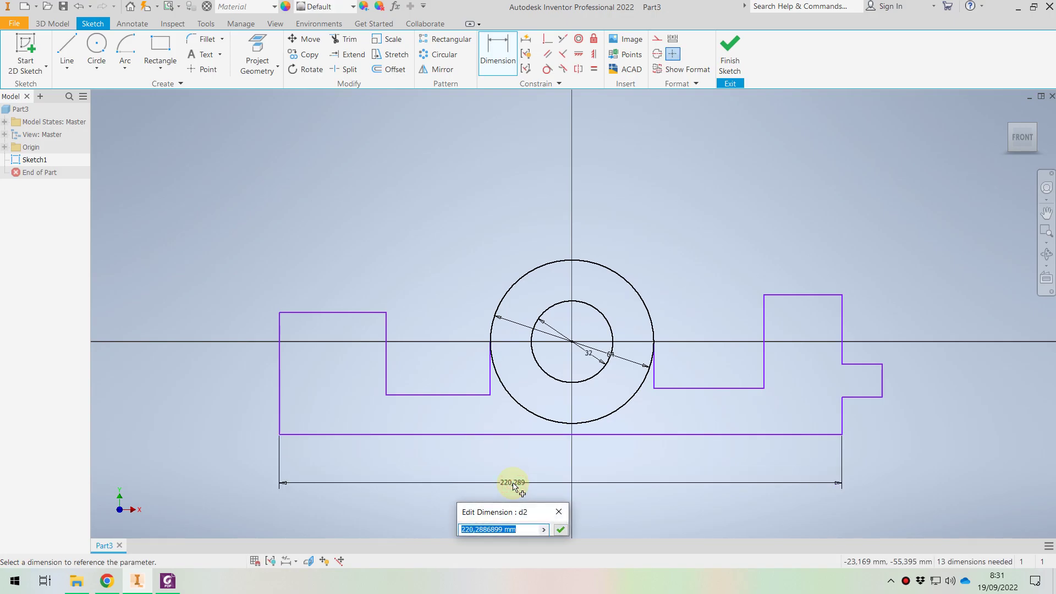
pyautogui.press('Return')
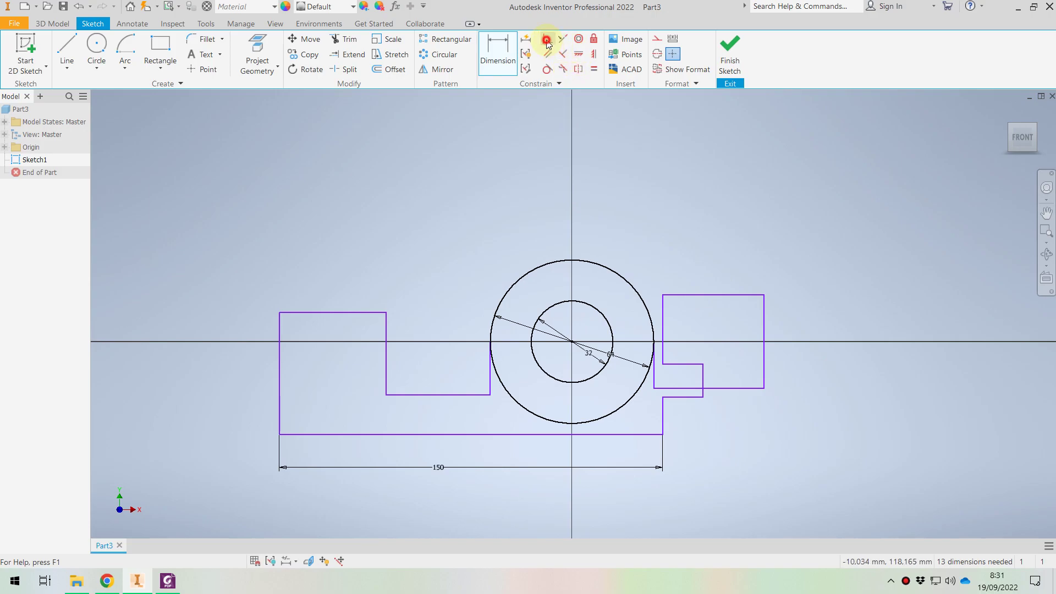
# - Apply a coincident constraint between the base line's midpoint and the 64 mm circle, and move the base line to the circle's lowest point
pyautogui.click(471, 434)
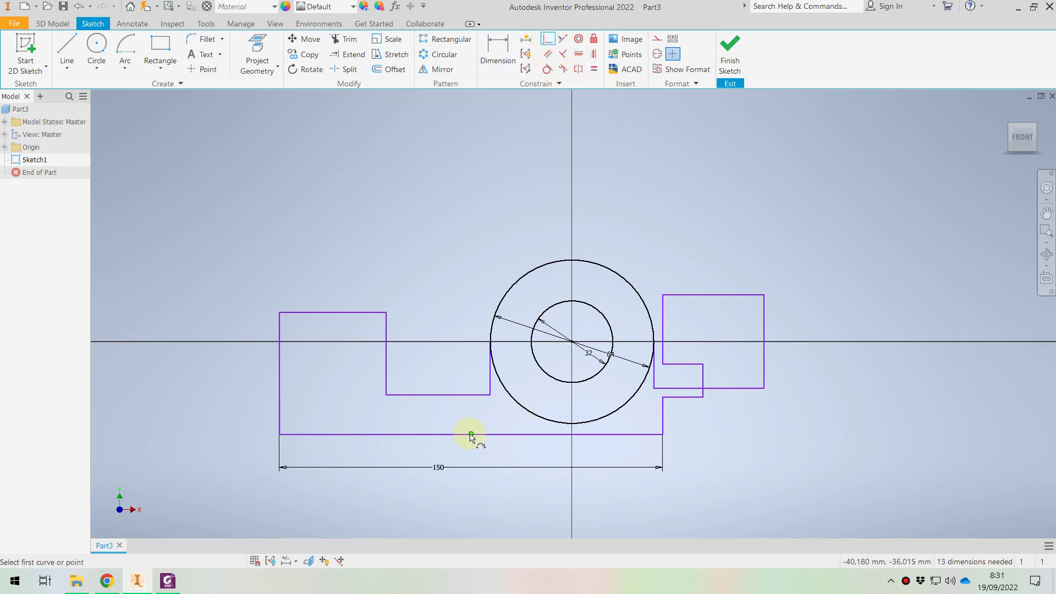
pyautogui.click(572, 424)
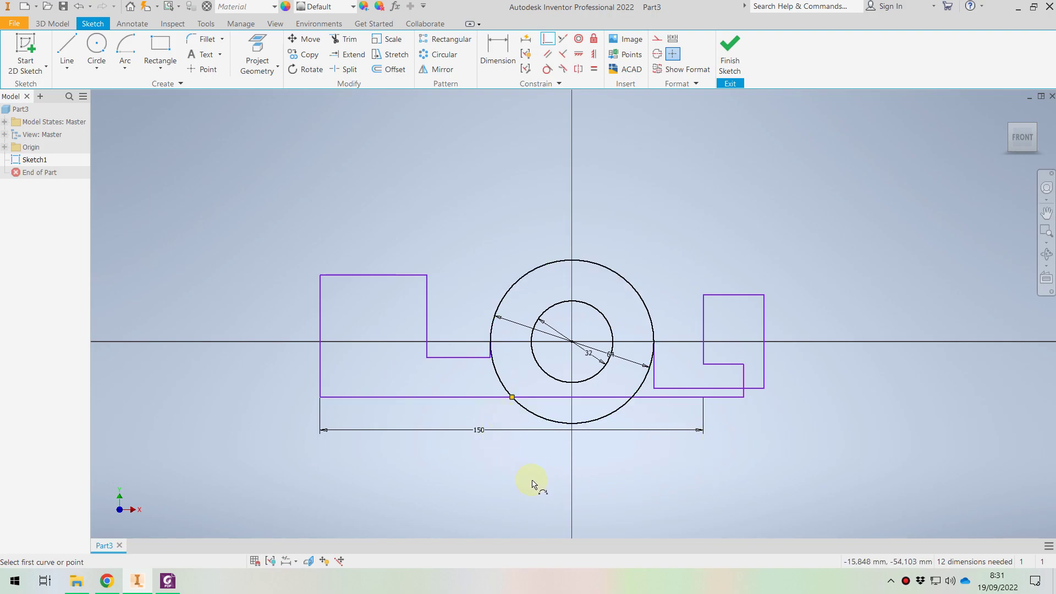
pyautogui.press('Escape')
pyautogui.moveTo(514, 406)
pyautogui.mouseDown()
pyautogui.moveTo(538, 427)
pyautogui.moveTo(575, 434)
pyautogui.mouseUp()
pyautogui.click(543, 55)
pyautogui.click(574, 424)
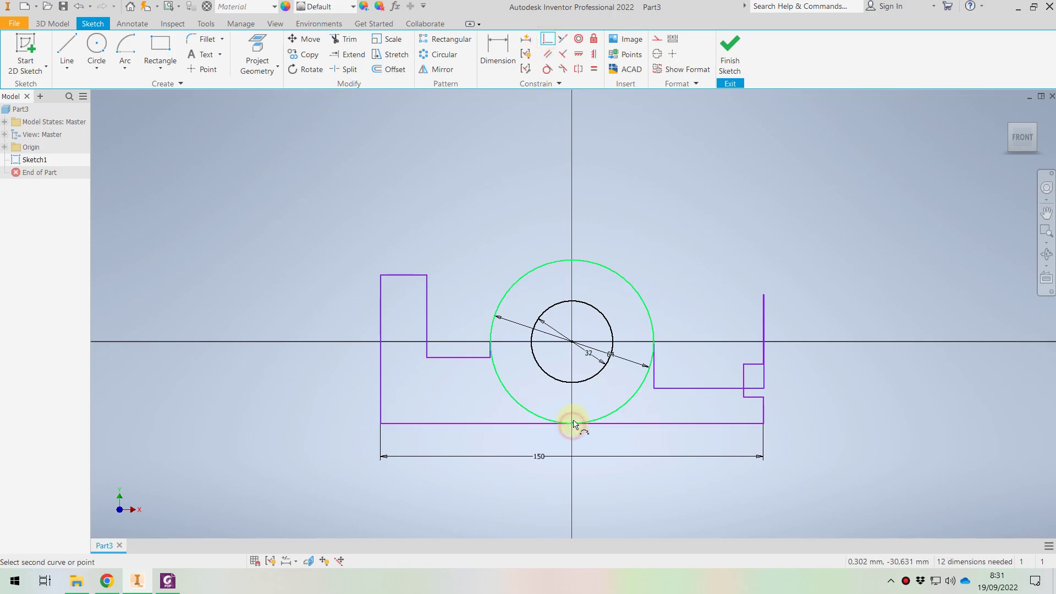
pyautogui.click(573, 424)
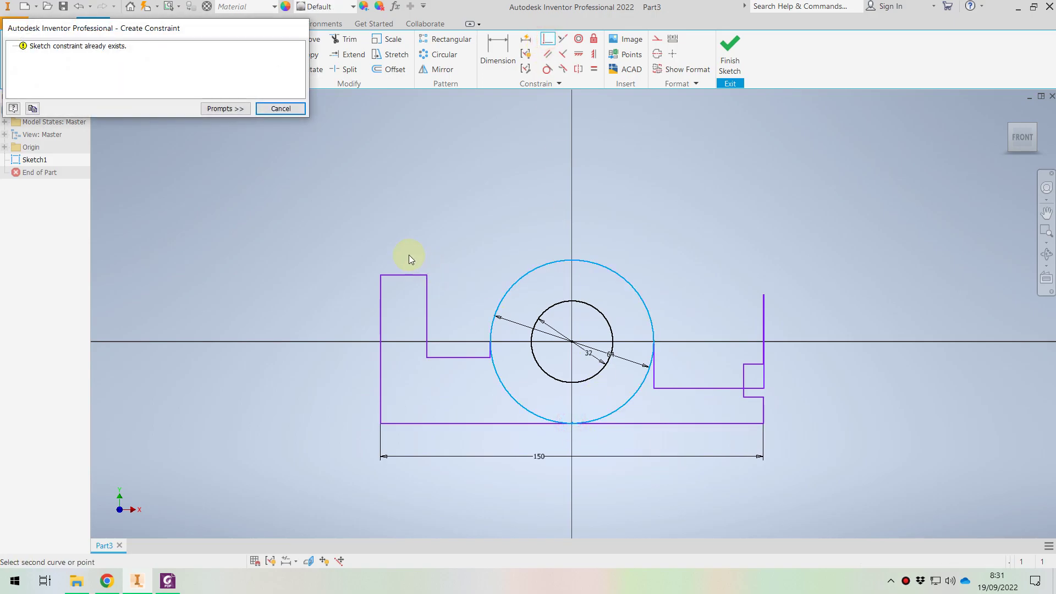
pyautogui.click(282, 109)
# - Align the base line's midpoint vertically with the circle centre, and pull the right tab outward and the right block's inner edge inward
pyautogui.click(594, 55)
pyautogui.click(572, 424)
pyautogui.click(573, 342)
pyautogui.rightClick(737, 218)
pyautogui.click(772, 220)
pyautogui.moveTo(747, 401)
pyautogui.mouseDown()
pyautogui.moveTo(837, 394)
pyautogui.moveTo(825, 408)
pyautogui.mouseUp()
pyautogui.moveTo(765, 391); pyautogui.dragTo(735, 391)
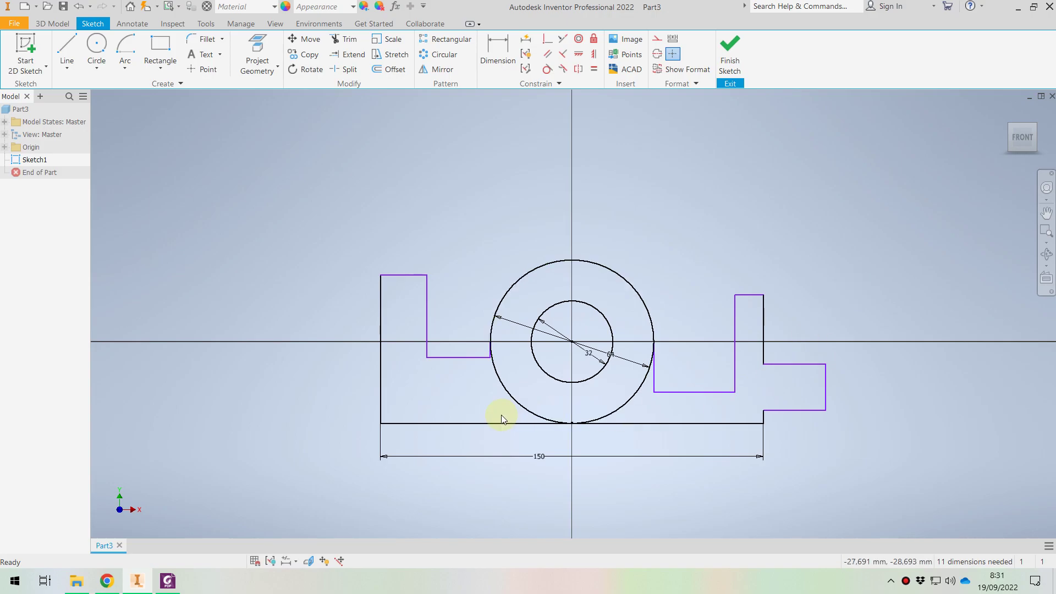
# - Check the reference drawing and dimension the distance between the two upright blocks' inner edges to 124 mm
pyautogui.click(172, 585)
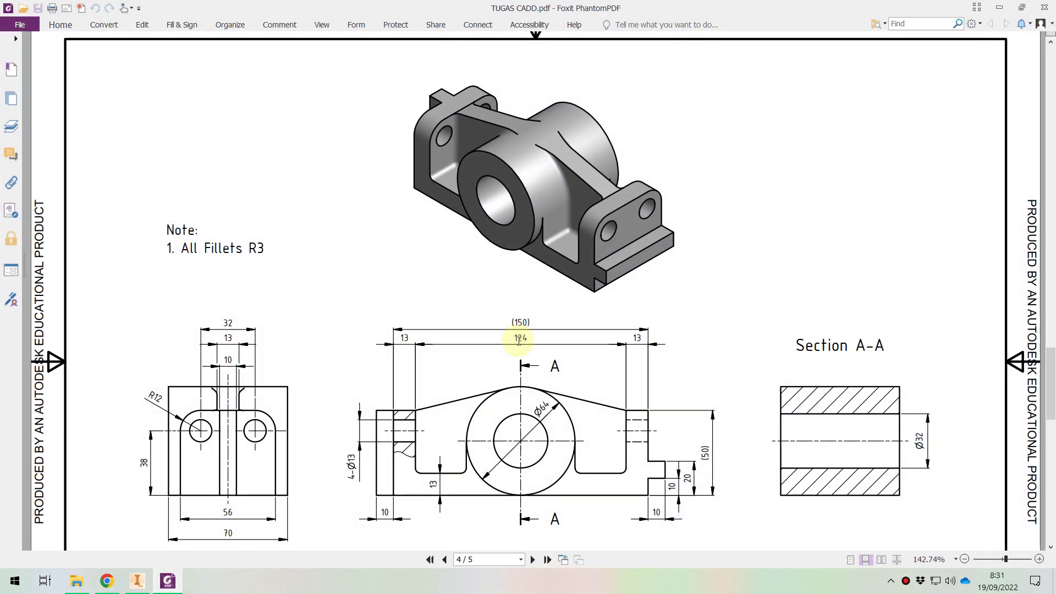
pyautogui.click(172, 582)
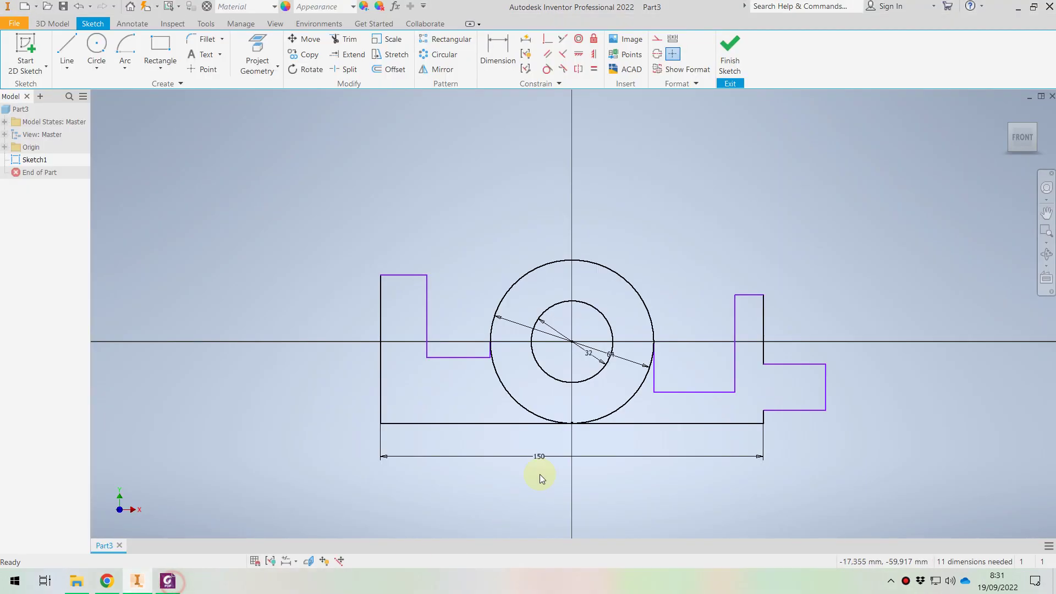
pyautogui.press('d')
pyautogui.click(427, 327)
pyautogui.click(735, 319)
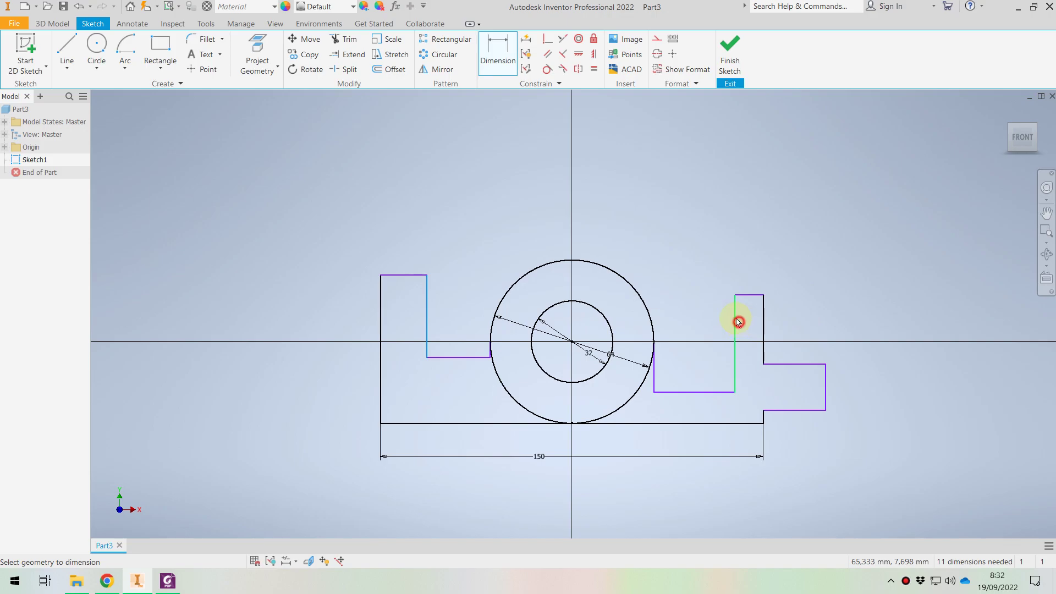
pyautogui.click(592, 213)
pyautogui.write('124')
pyautogui.press('Return')
# - Check the reference drawing and dimension the left and right floor lines to 13 mm above the base line
pyautogui.click(168, 581)
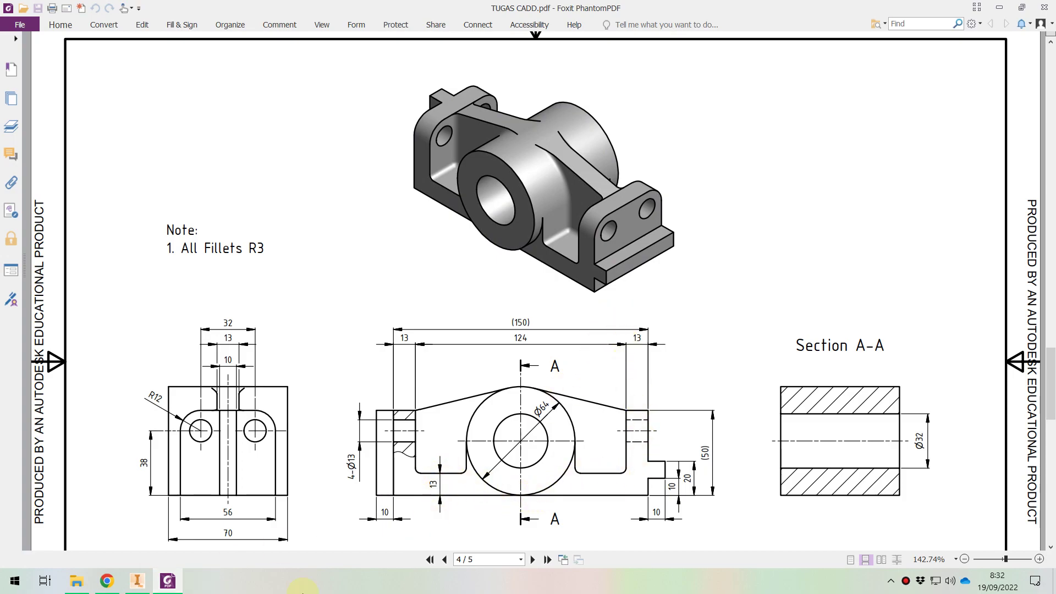
pyautogui.click(171, 582)
pyautogui.click(471, 359)
pyautogui.click(470, 424)
pyautogui.click(468, 401)
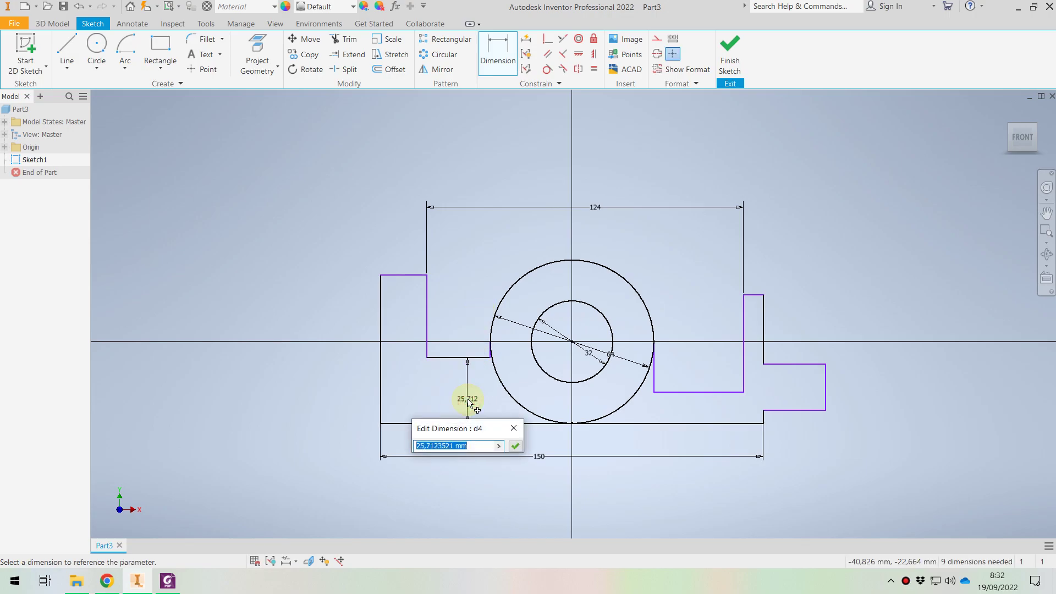
pyautogui.press('Return')
pyautogui.click(676, 393)
pyautogui.click(678, 423)
pyautogui.click(679, 415)
pyautogui.write('12')
pyautogui.press('Return')
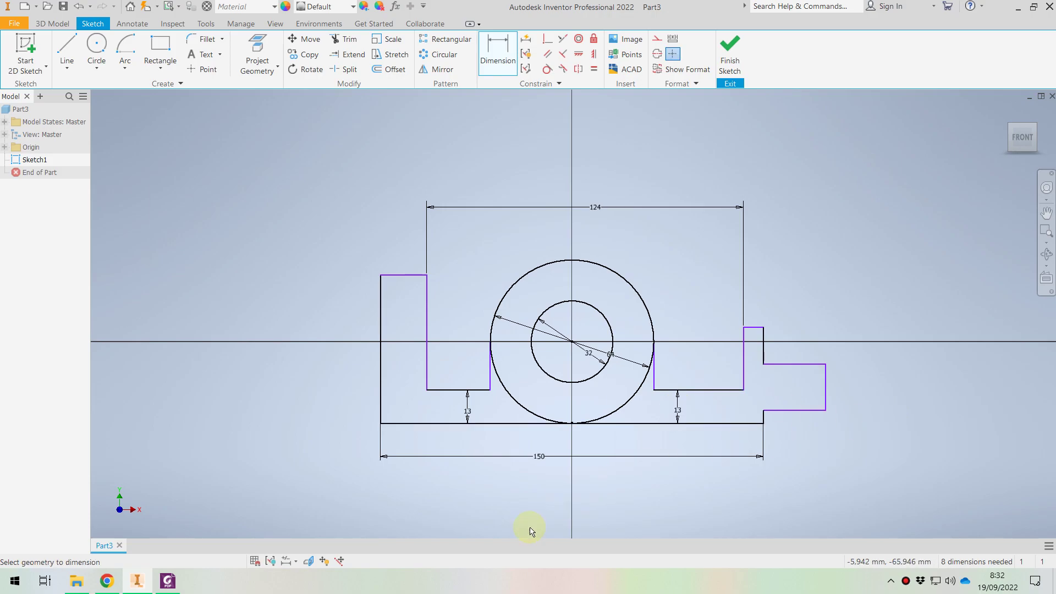
# - Check the reference drawing and dimension the right tab 10 mm long, with its lower edge 10 mm above the base line
pyautogui.click(168, 582)
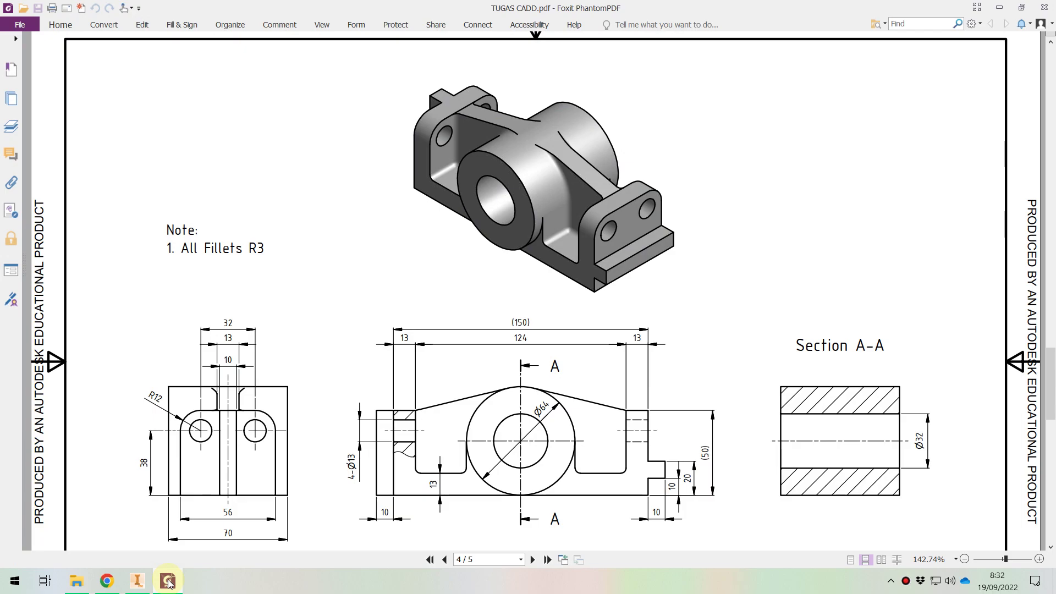
pyautogui.click(168, 582)
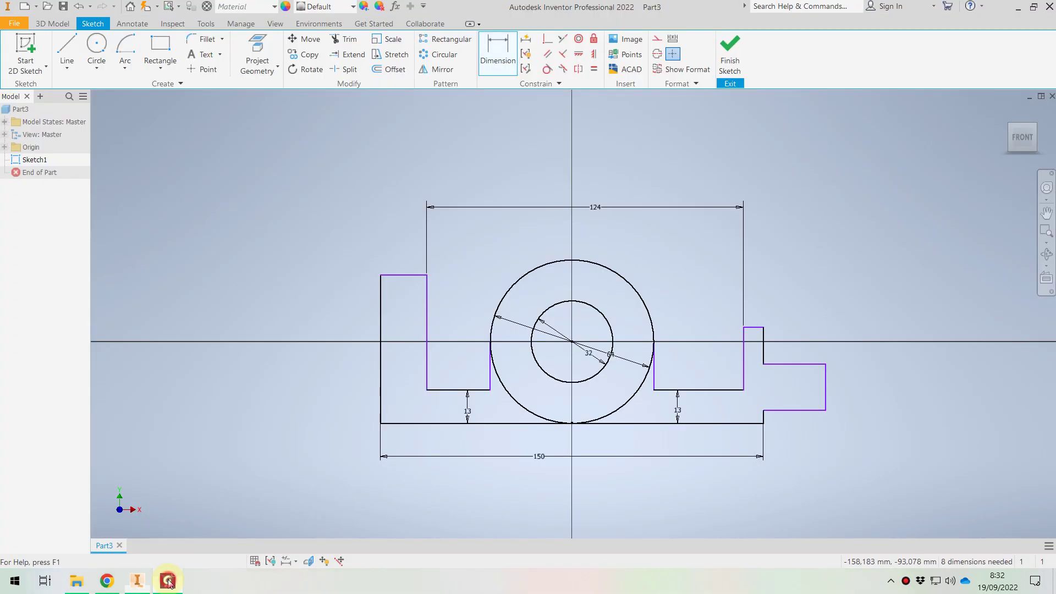
pyautogui.click(804, 410)
pyautogui.click(800, 436)
pyautogui.write('10')
pyautogui.press('Return')
pyautogui.press('Home')
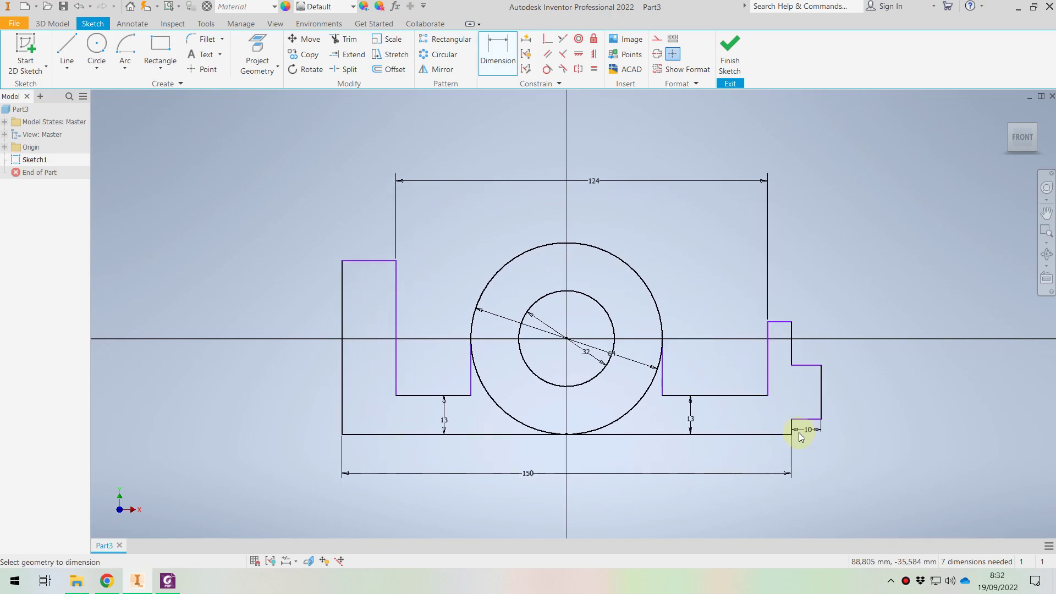
pyautogui.moveTo(844, 457); pyautogui.dragTo(653, 377, button='middle')
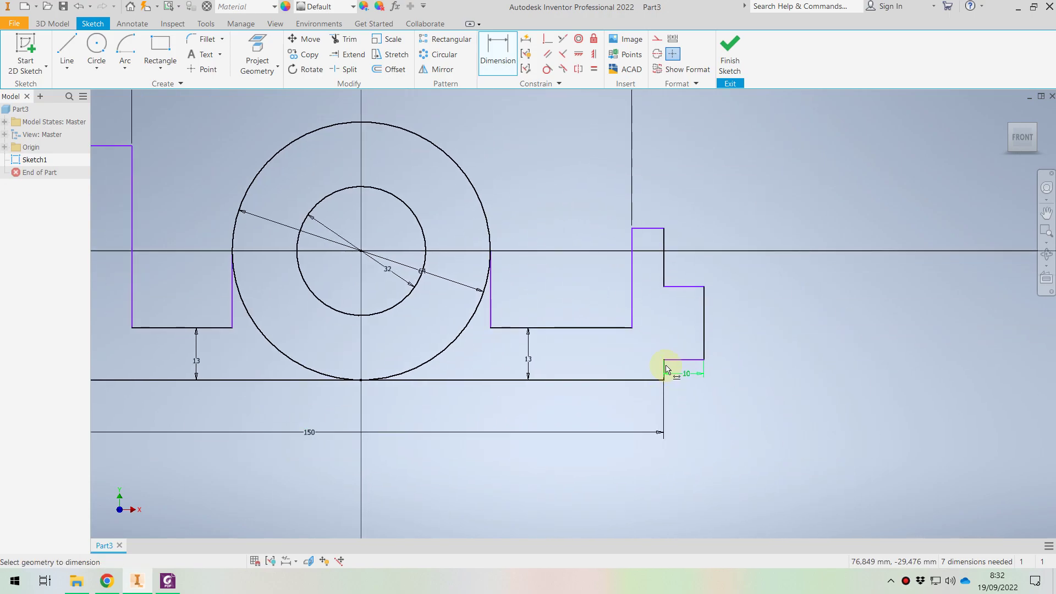
pyautogui.click(652, 370)
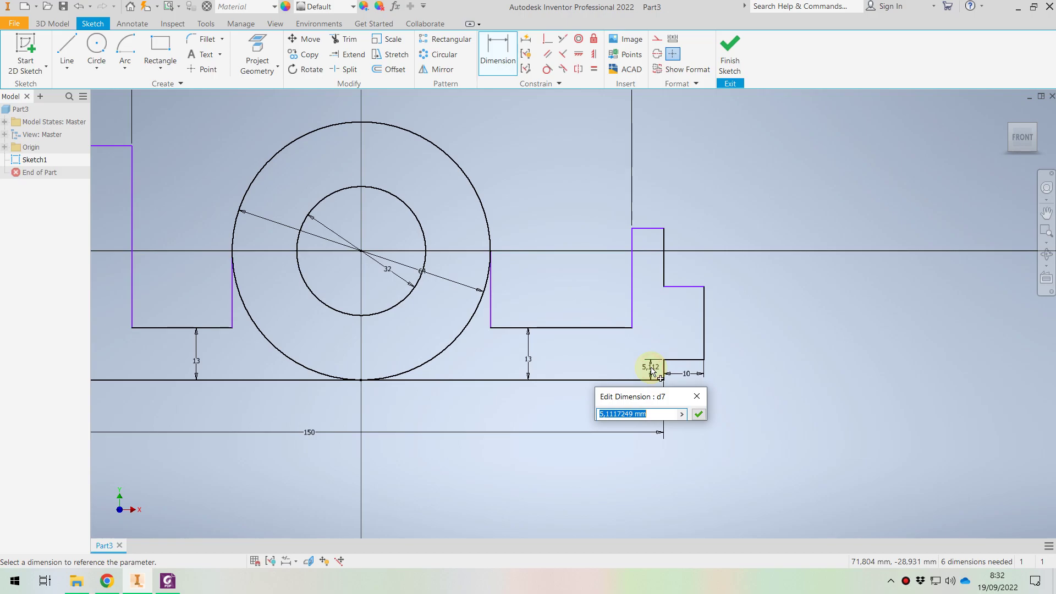
pyautogui.press('Return')
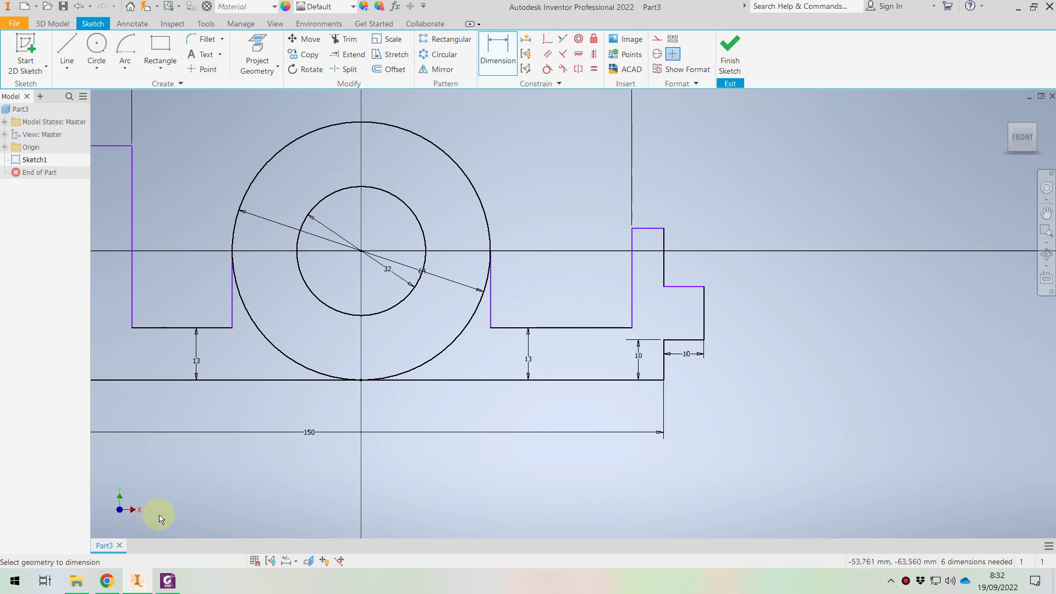
# - Check the reference drawing and dimension the right tab's upper edge to 20 mm above the base line
pyautogui.click(168, 581)
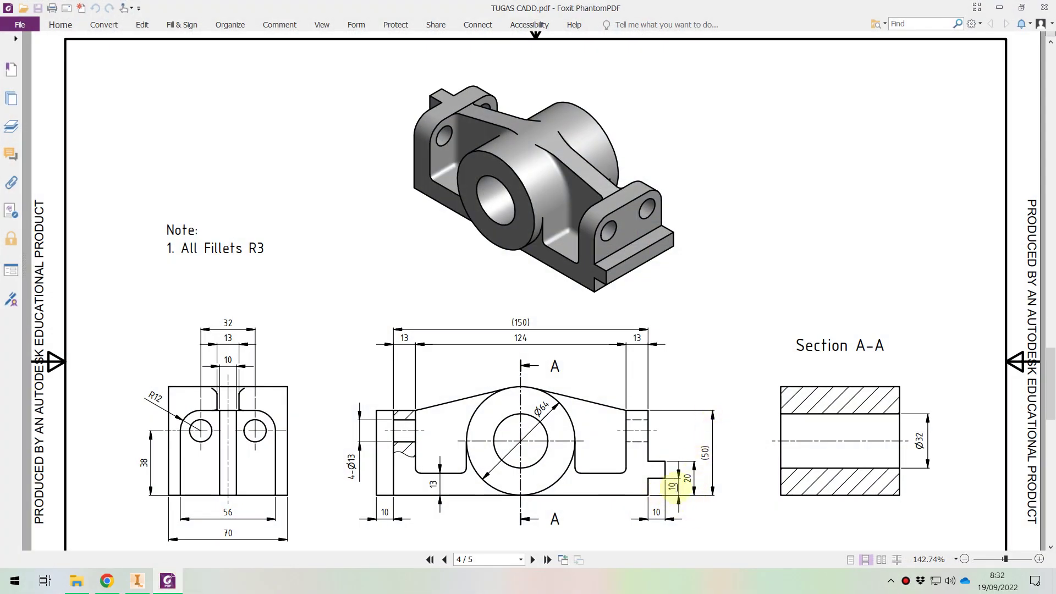
pyautogui.click(101, 587)
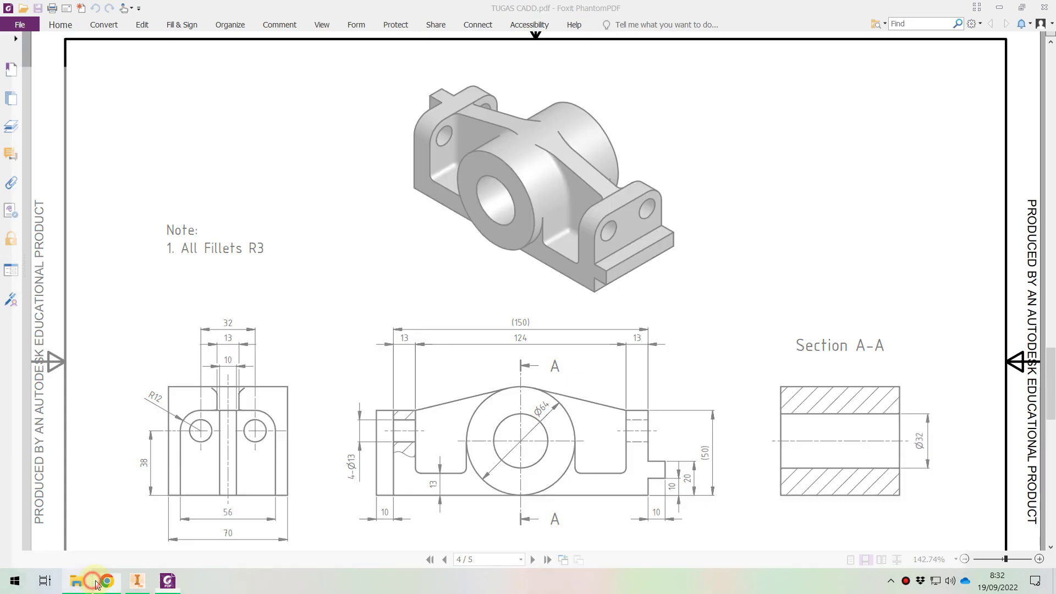
pyautogui.click(168, 590)
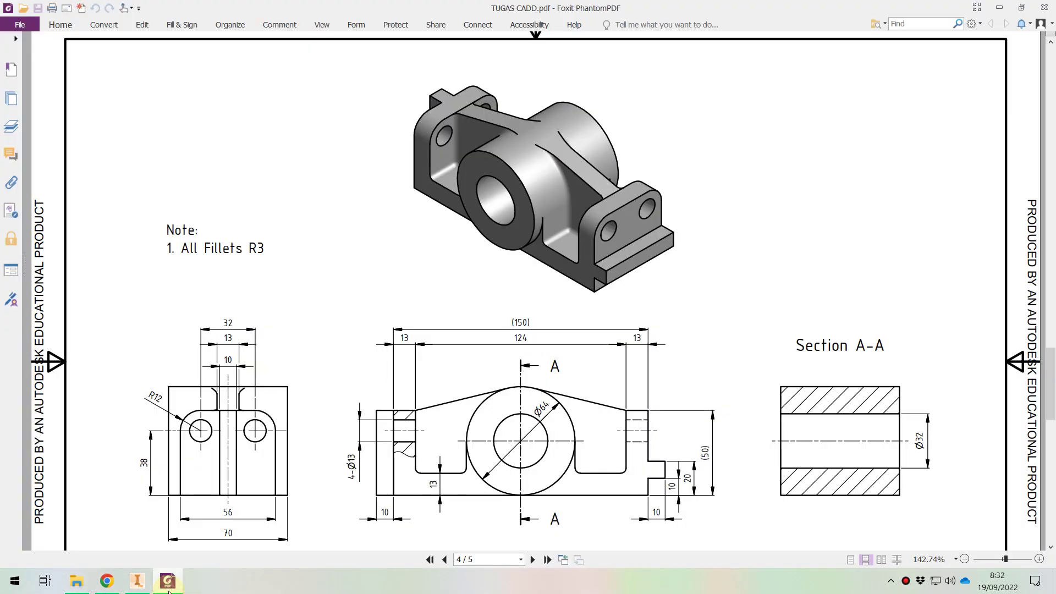
pyautogui.click(139, 583)
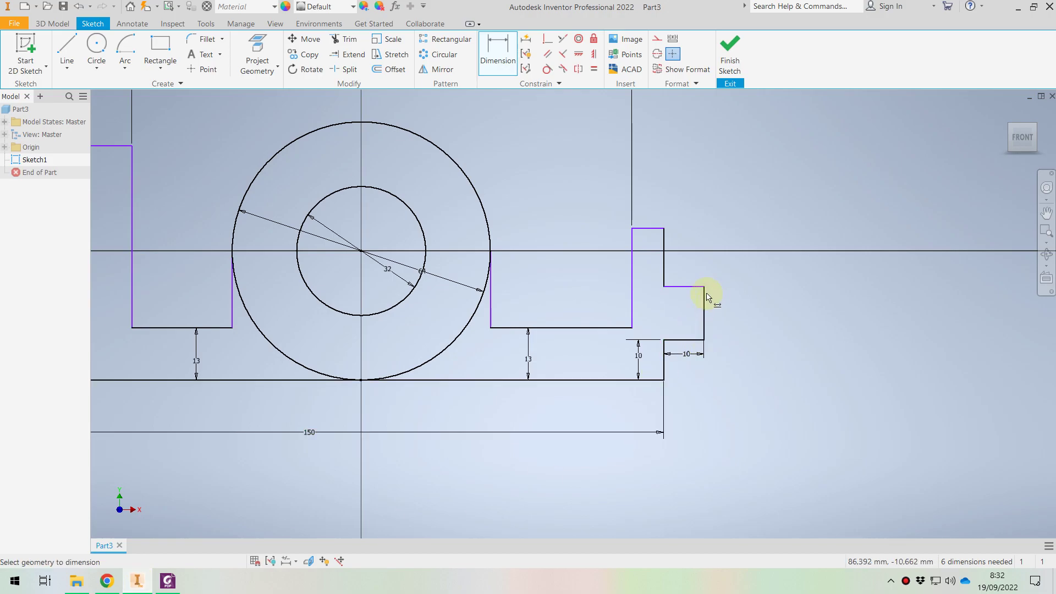
pyautogui.click(695, 288)
pyautogui.click(654, 380)
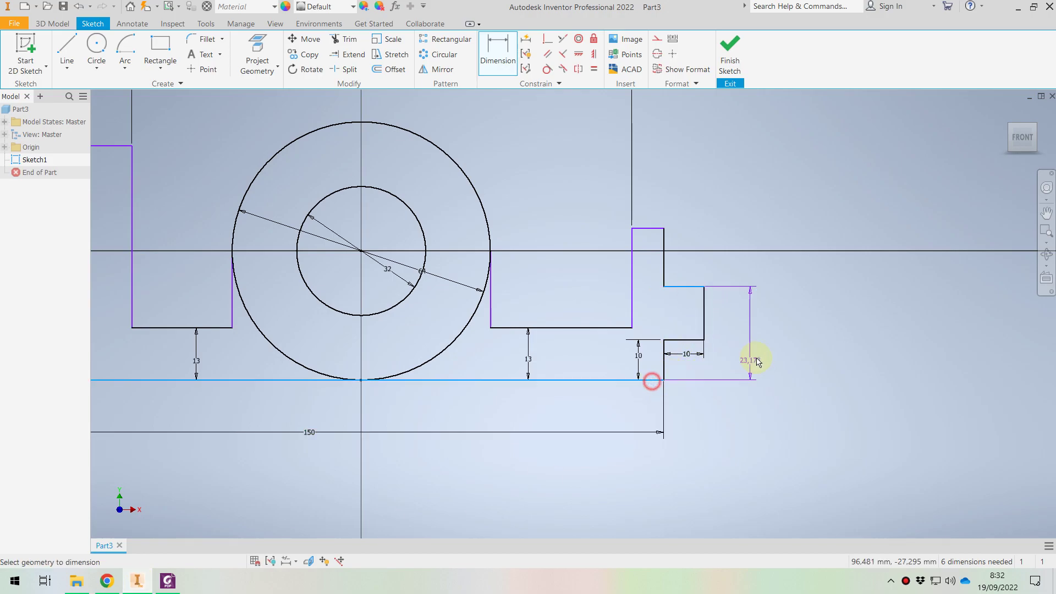
pyautogui.click(751, 346)
pyautogui.write('20')
pyautogui.press('Return')
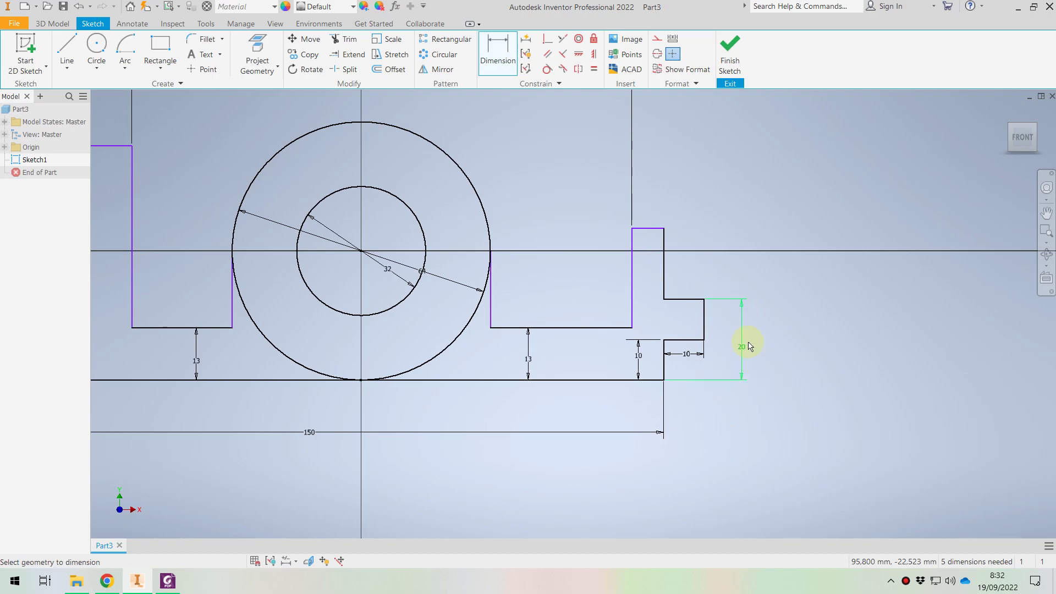
# - Check the reference drawing and dimension the right upright block's top edge to 50 mm above the base line
pyautogui.click(167, 584)
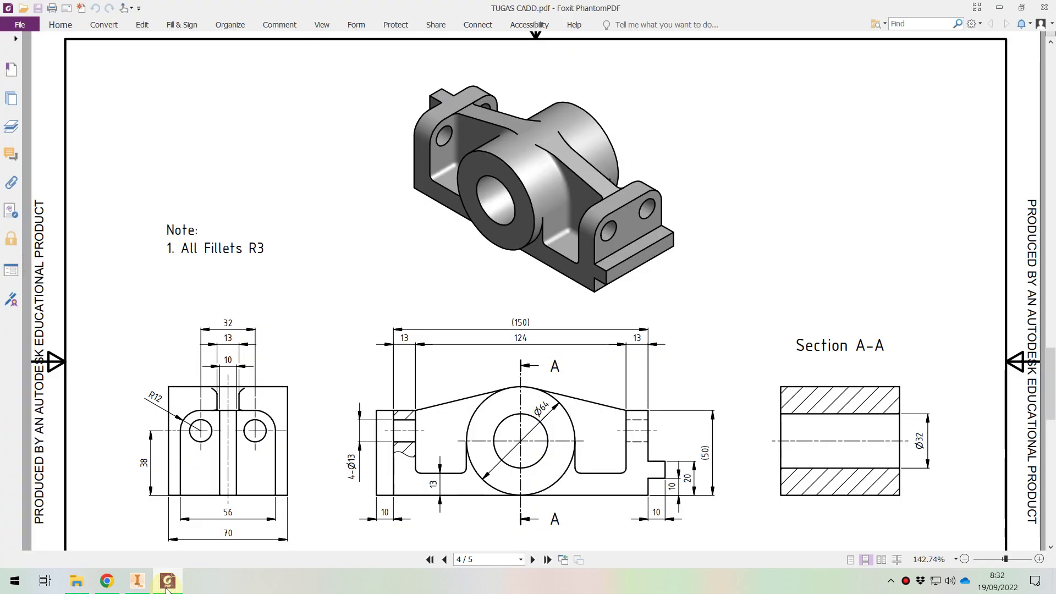
pyautogui.click(167, 584)
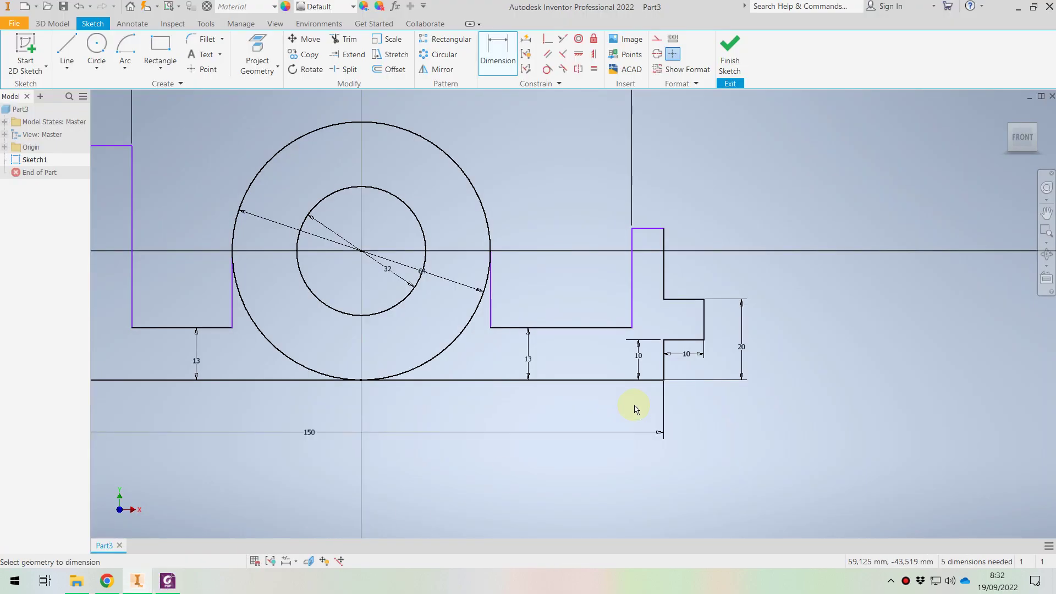
pyautogui.click(646, 380)
pyautogui.click(649, 232)
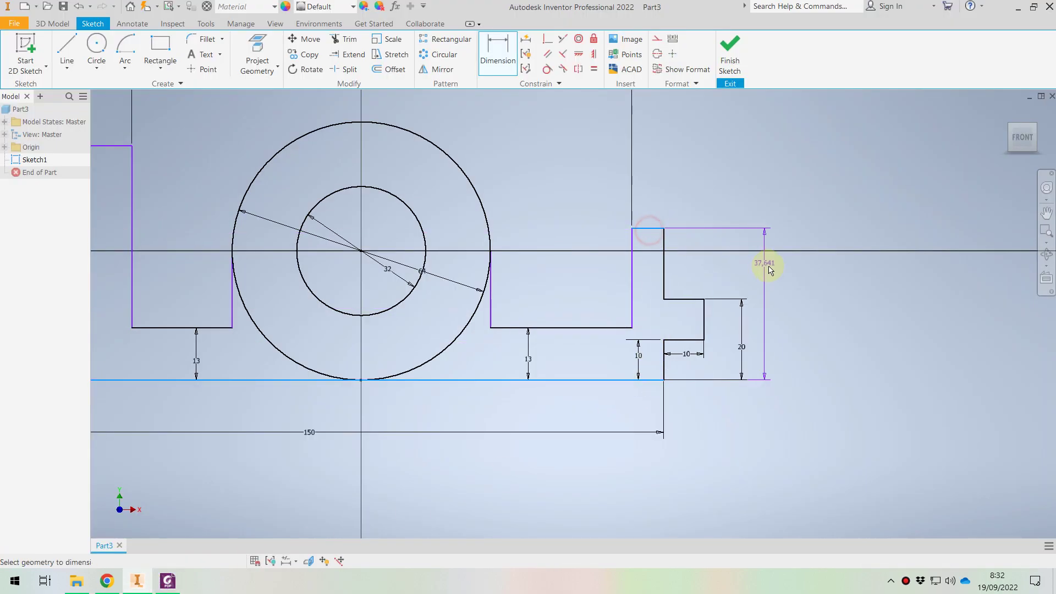
pyautogui.click(773, 283)
pyautogui.write('50')
pyautogui.press('Return')
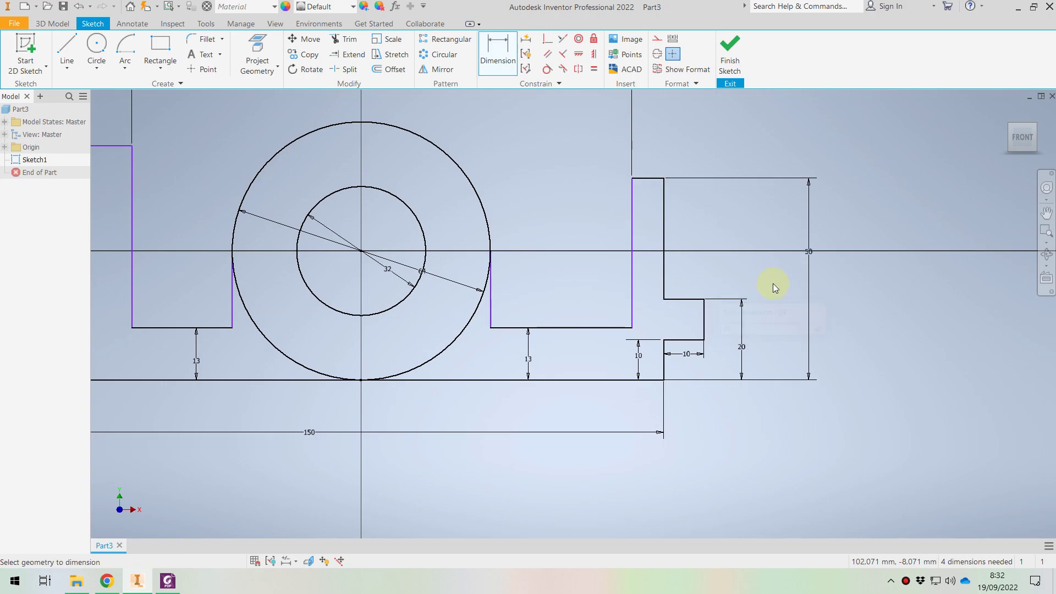
# - Dimension the left upright block's width to 13 mm, checking the value and the remaining dimensions against the reference drawing
pyautogui.click(168, 582)
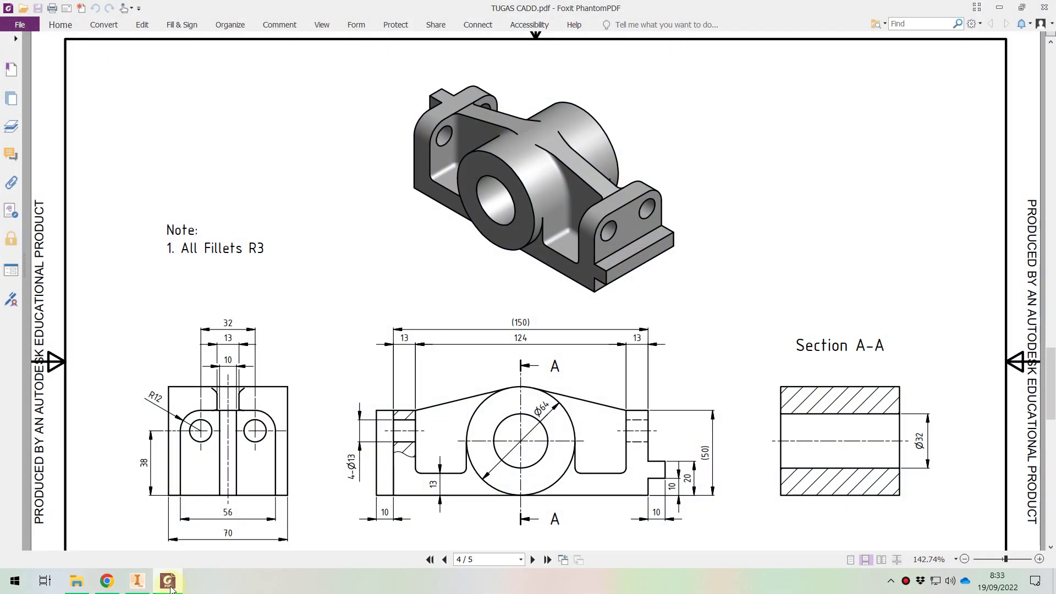
pyautogui.click(168, 581)
pyautogui.click(638, 344)
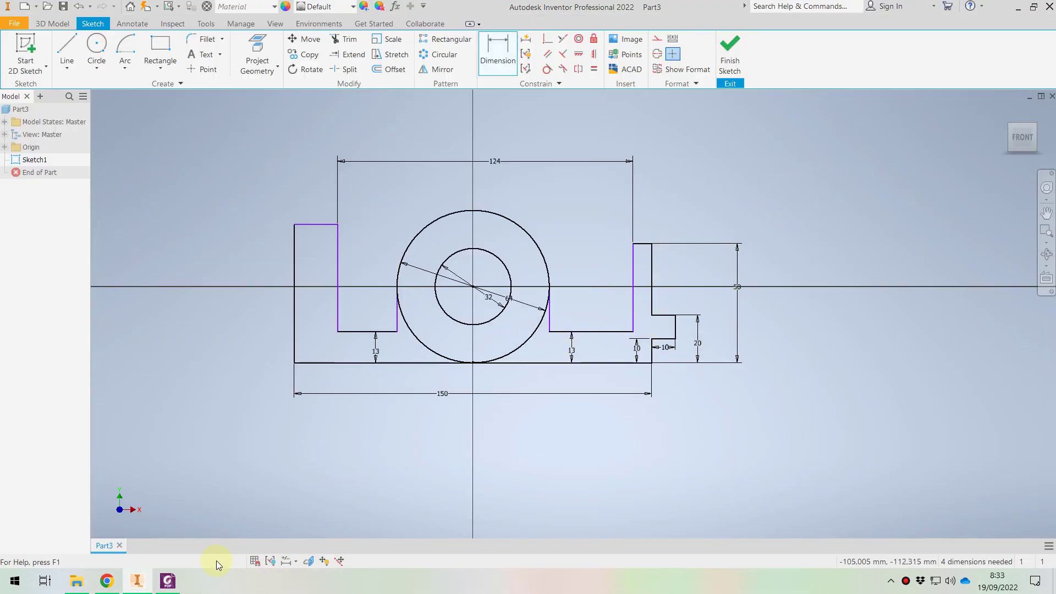
pyautogui.click(173, 586)
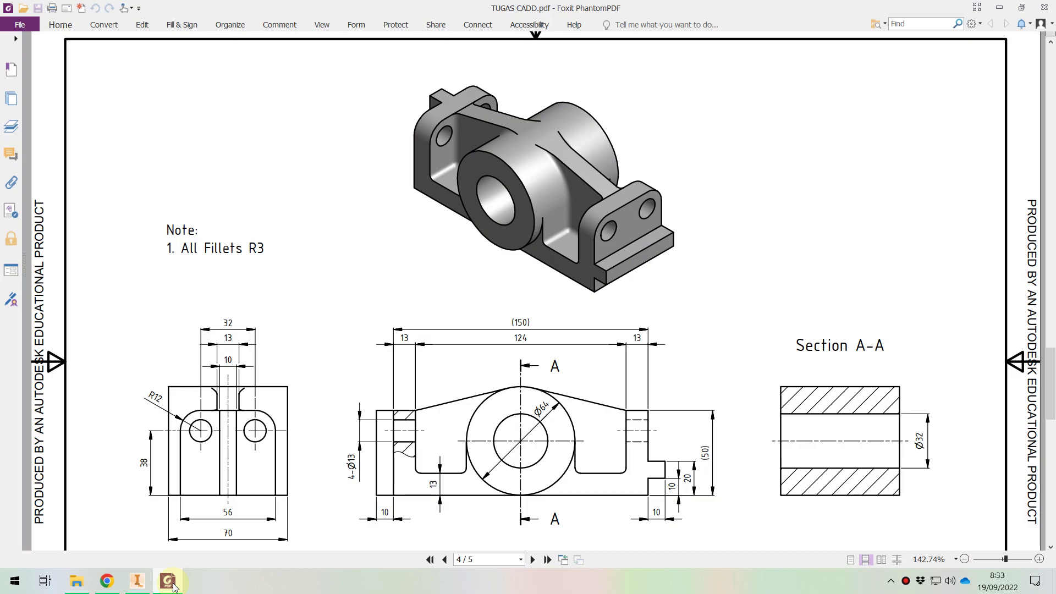
pyautogui.click(173, 585)
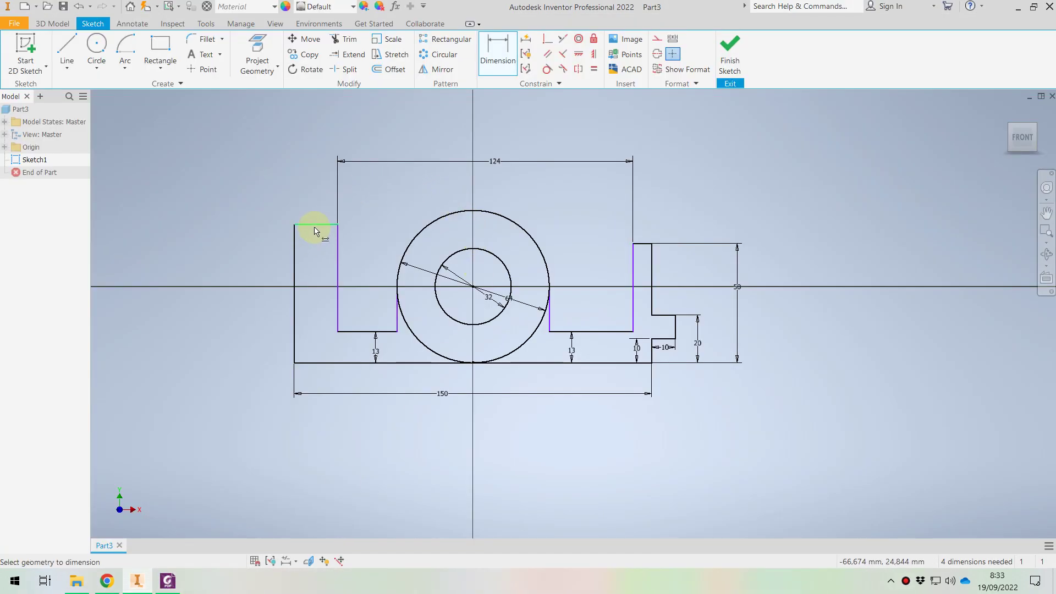
pyautogui.click(338, 252)
pyautogui.click(296, 262)
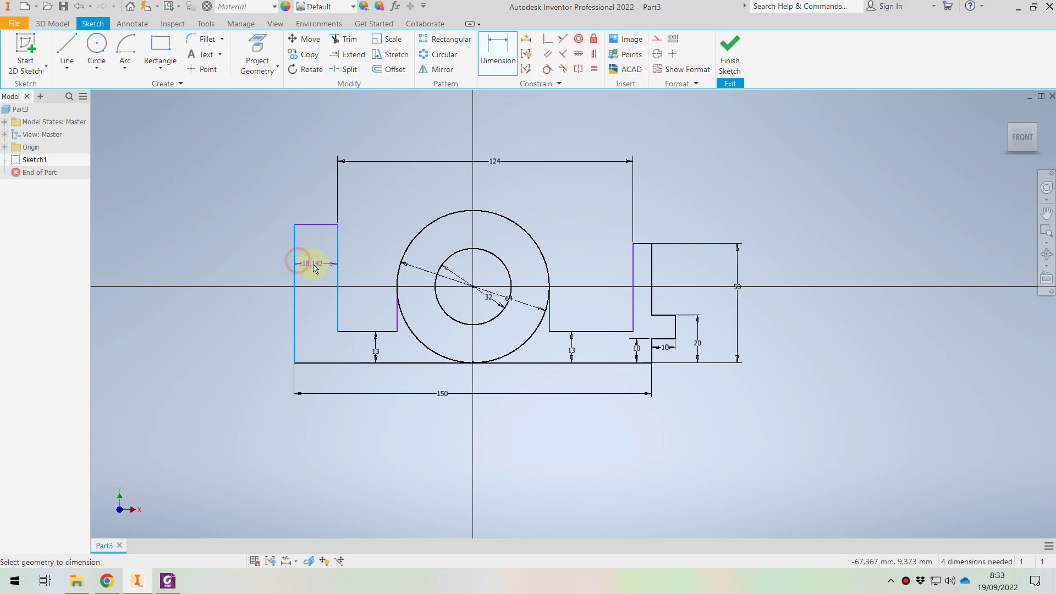
pyautogui.click(313, 266)
pyautogui.write('13')
pyautogui.press('Return')
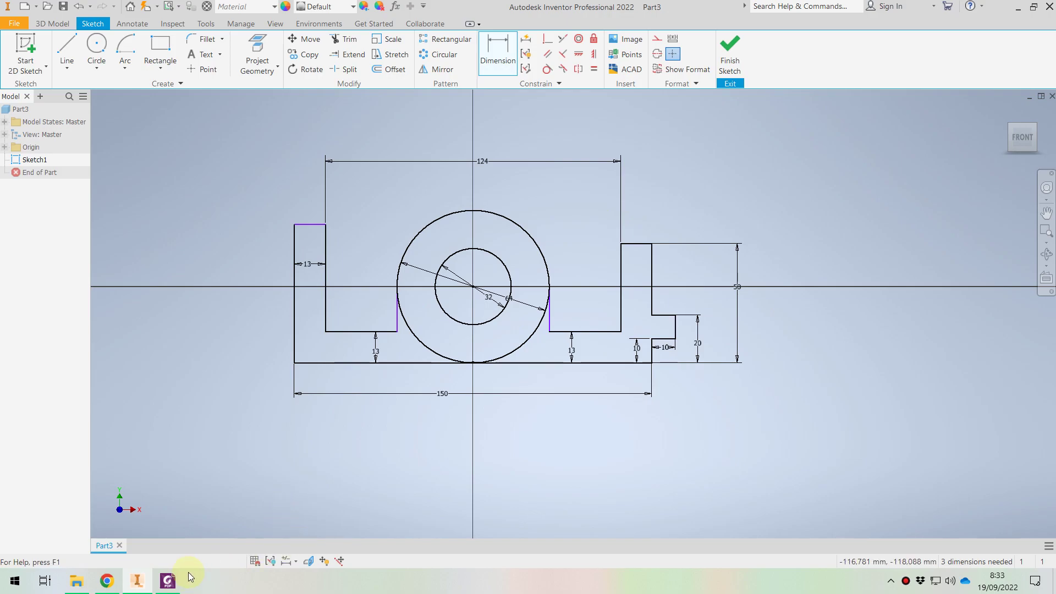
pyautogui.click(167, 582)
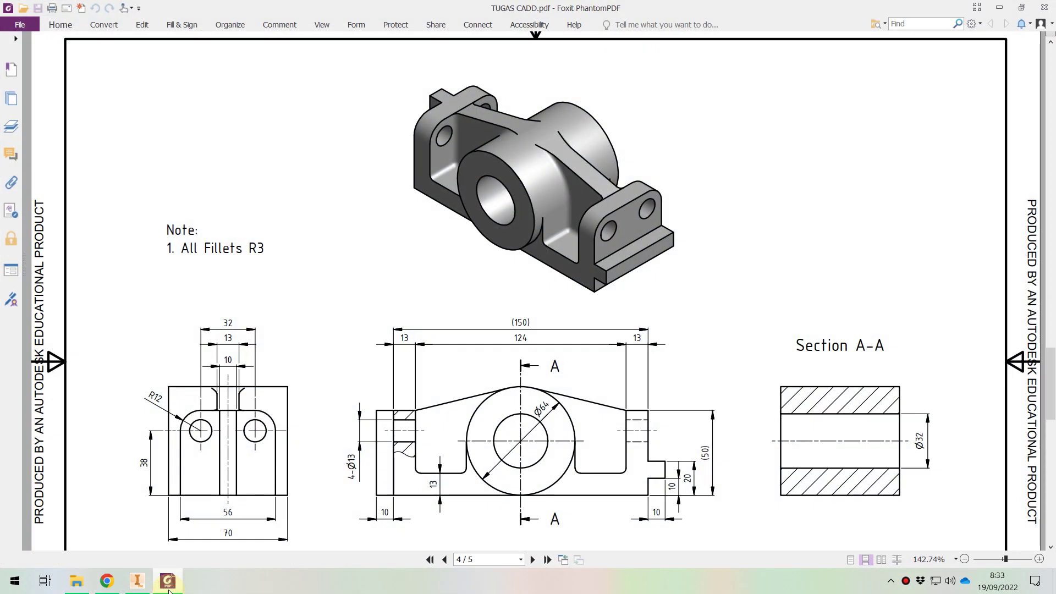
pyautogui.click(167, 585)
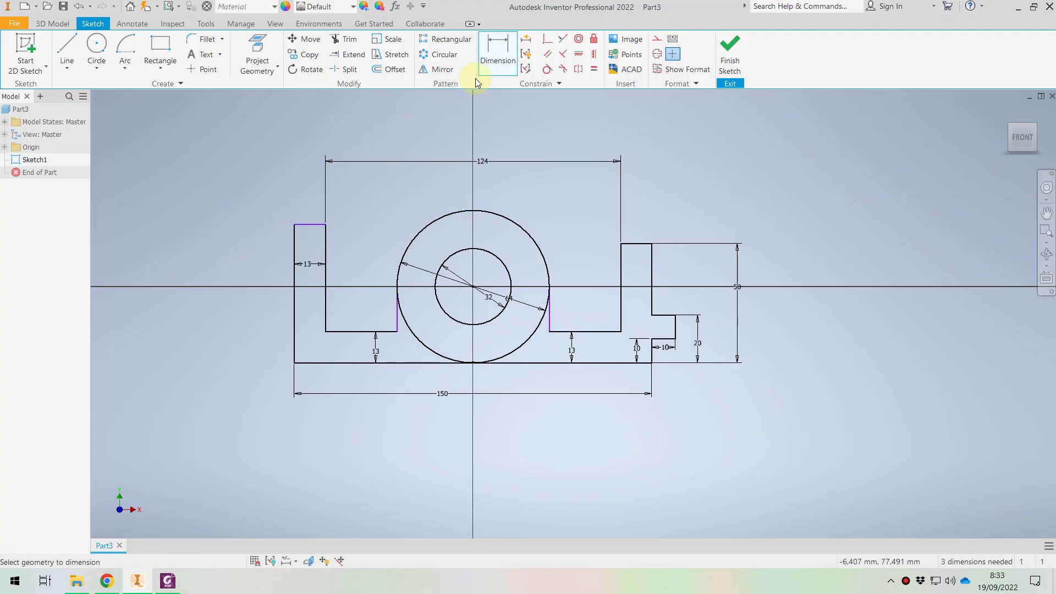
# - Constrain the left upright block's top edge horizontally level with the right upright block's top edge
pyautogui.click(582, 55)
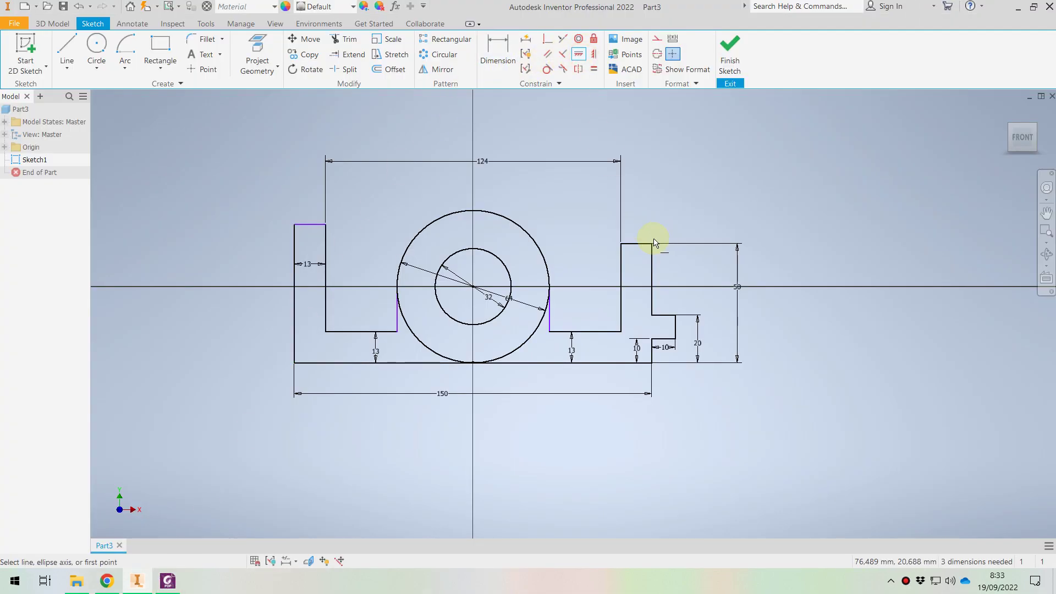
pyautogui.click(322, 224)
pyautogui.rightClick(689, 197)
pyautogui.click(734, 198)
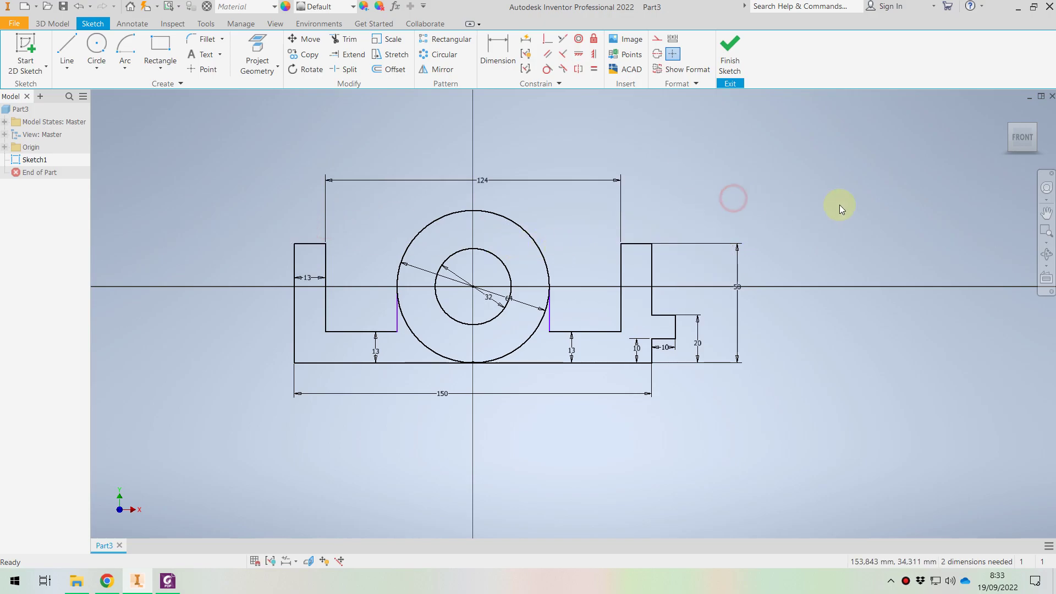
# - Make both inner vertical lines beside the bearing tangent to the 64 mm circle
pyautogui.click(552, 330)
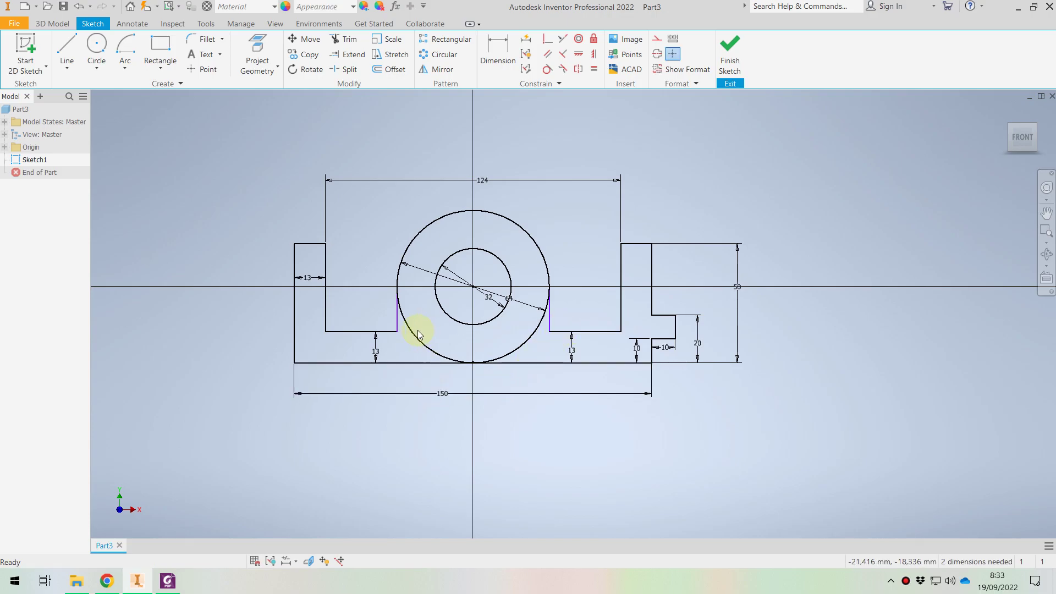
pyautogui.click(396, 332)
pyautogui.moveTo(398, 291); pyautogui.dragTo(400, 309)
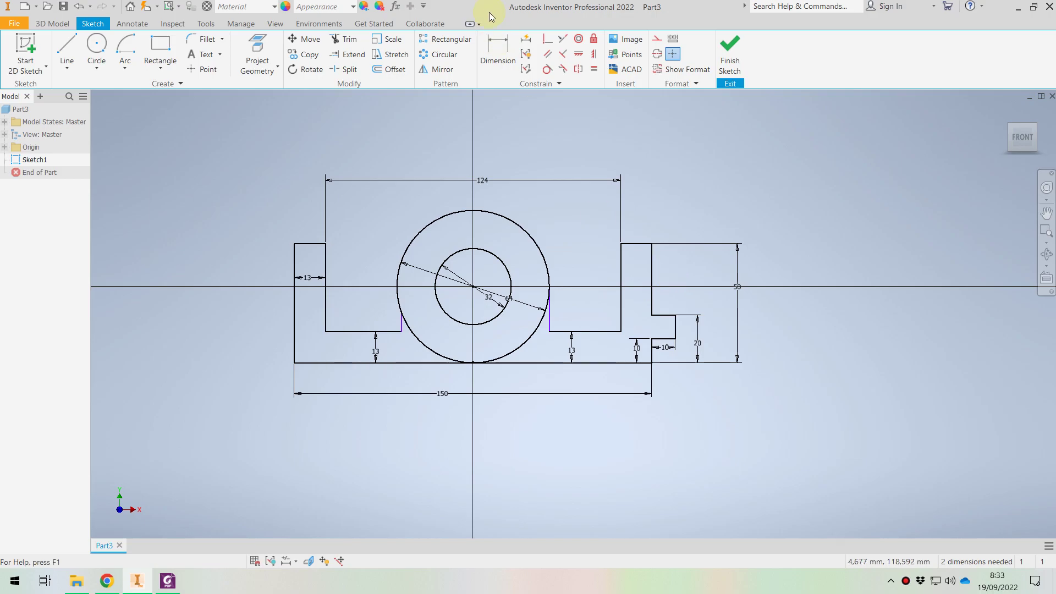
pyautogui.click(548, 69)
pyautogui.click(399, 323)
pyautogui.click(400, 322)
pyautogui.click(549, 315)
pyautogui.click(542, 318)
# - Check the reference drawing and draw sloped lines from both upright blocks' inner top corners tangent to the top of the 64 mm circle
pyautogui.click(168, 581)
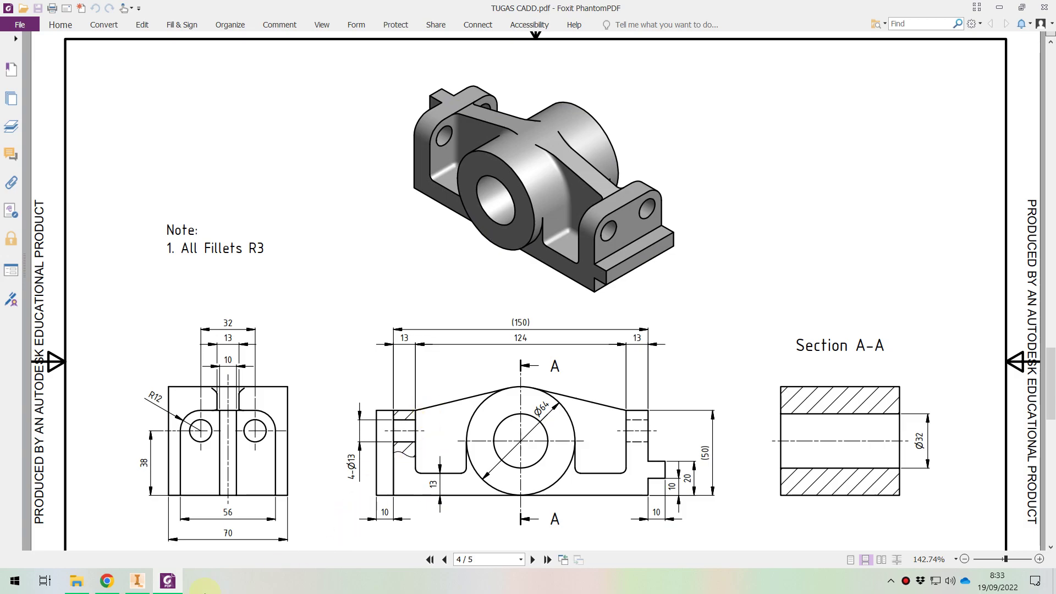
pyautogui.click(137, 581)
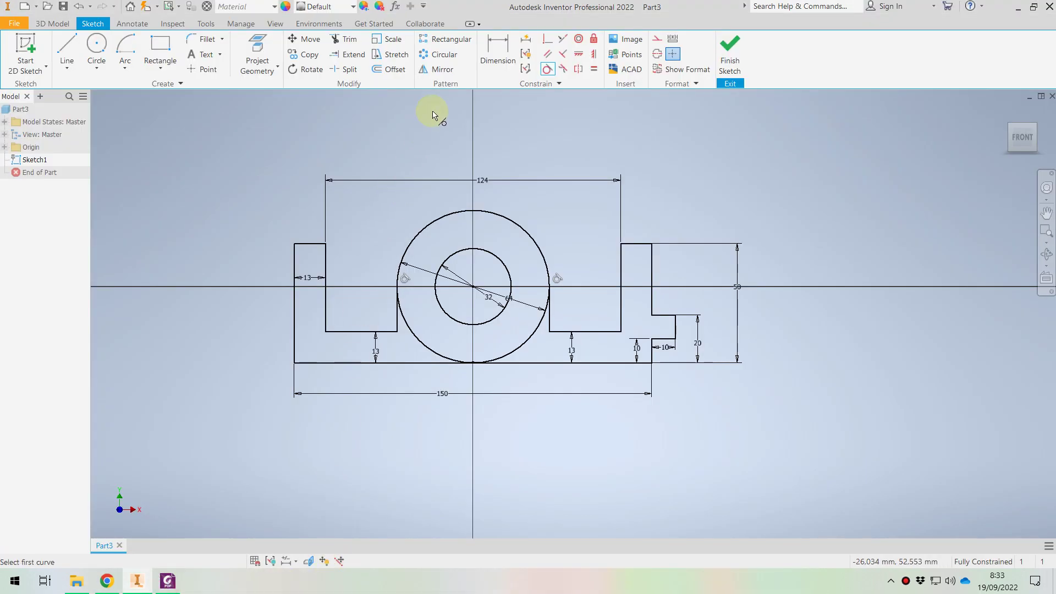
pyautogui.click(66, 49)
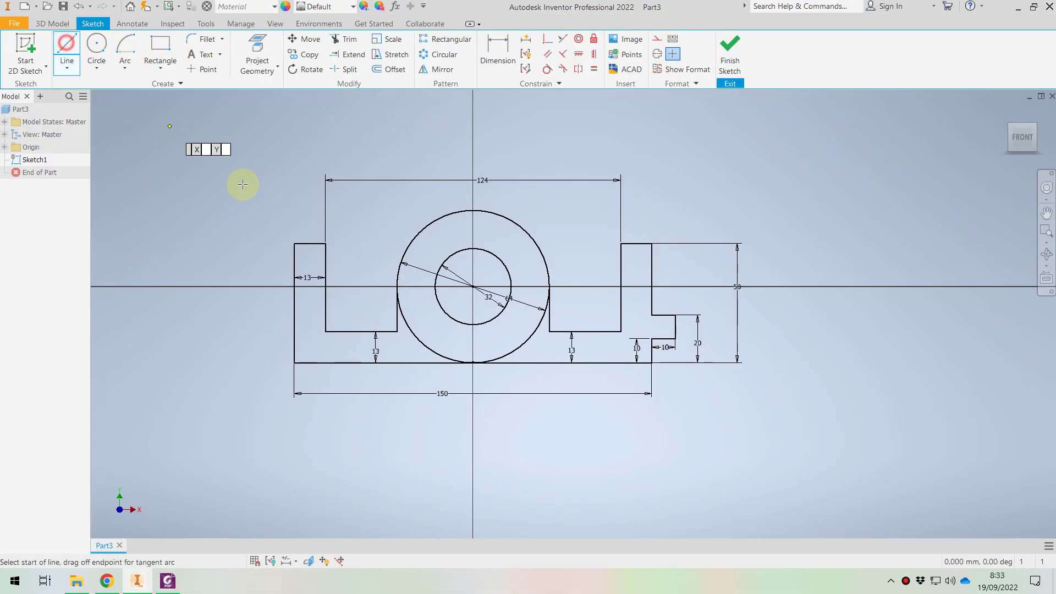
pyautogui.click(326, 243)
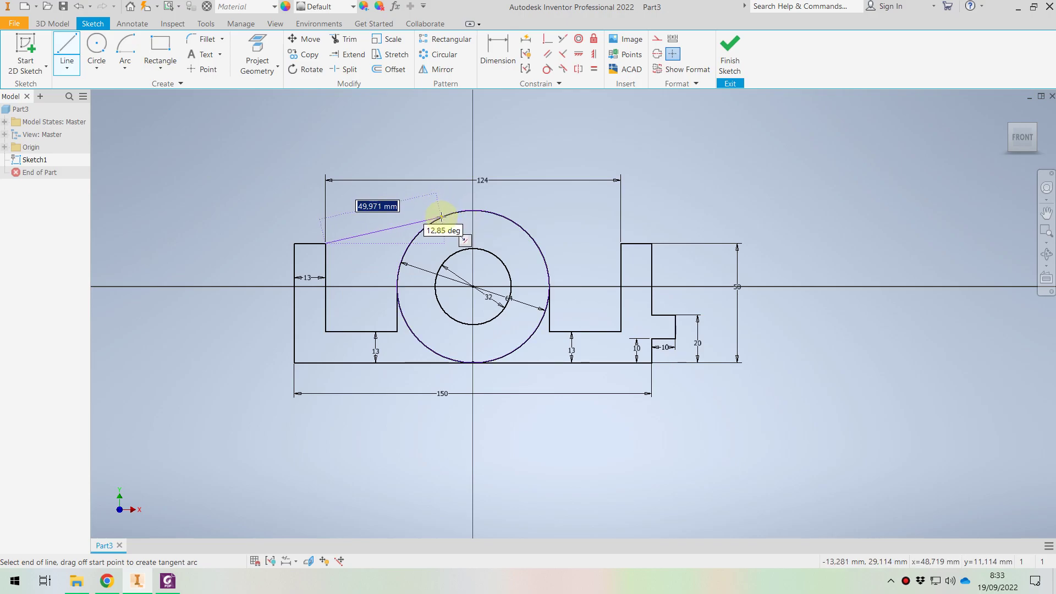
pyautogui.doubleClick(455, 212)
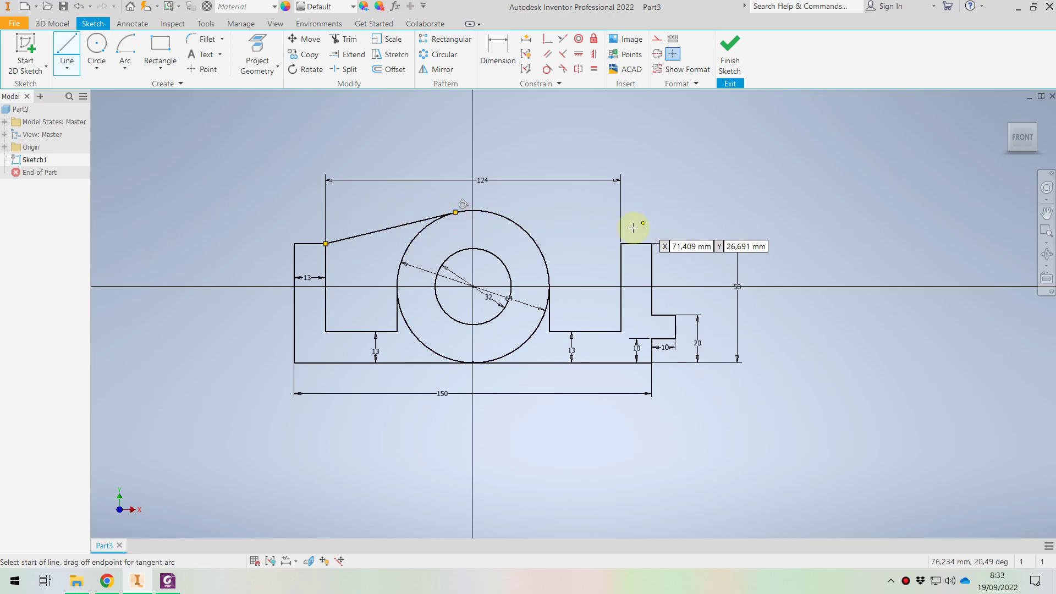
pyautogui.click(623, 243)
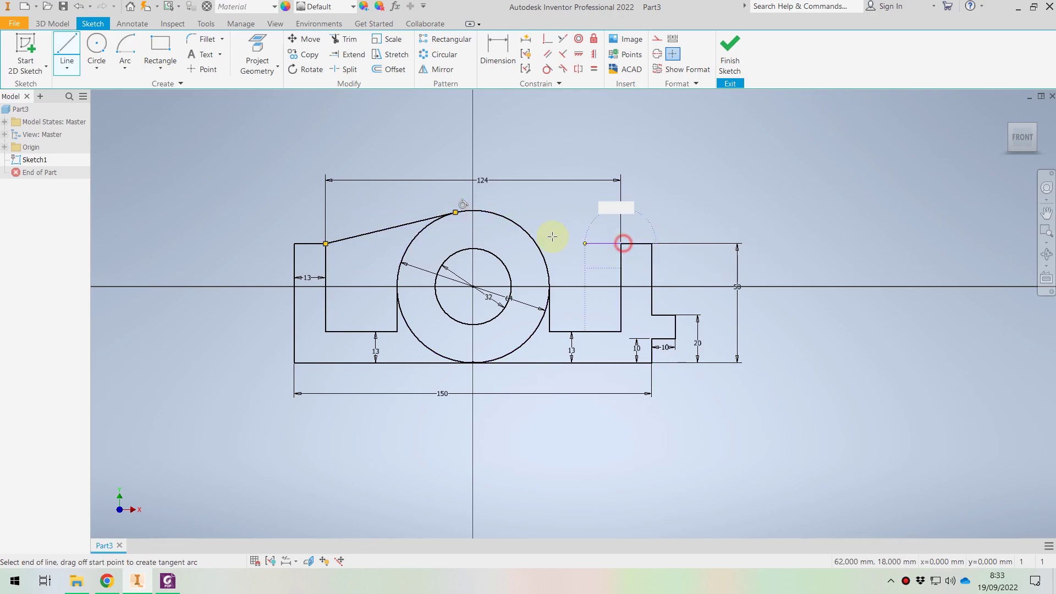
pyautogui.click(491, 213)
pyautogui.rightClick(709, 190)
pyautogui.click(754, 186)
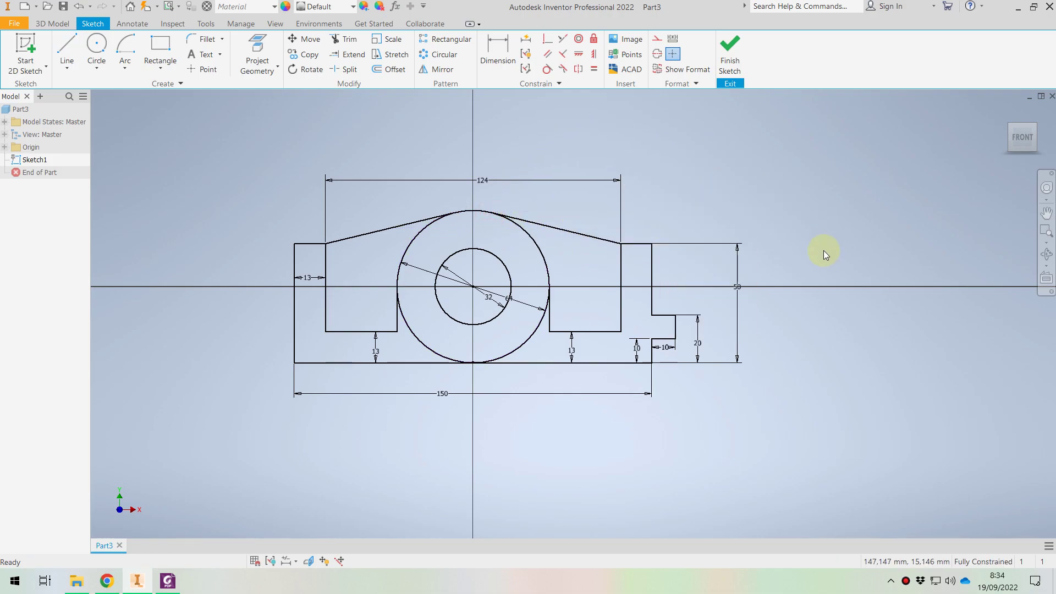
# - Check the reference drawing and add a 10 mm wide, 50 mm high rectangle against the outer side of the left upright block
pyautogui.click(169, 581)
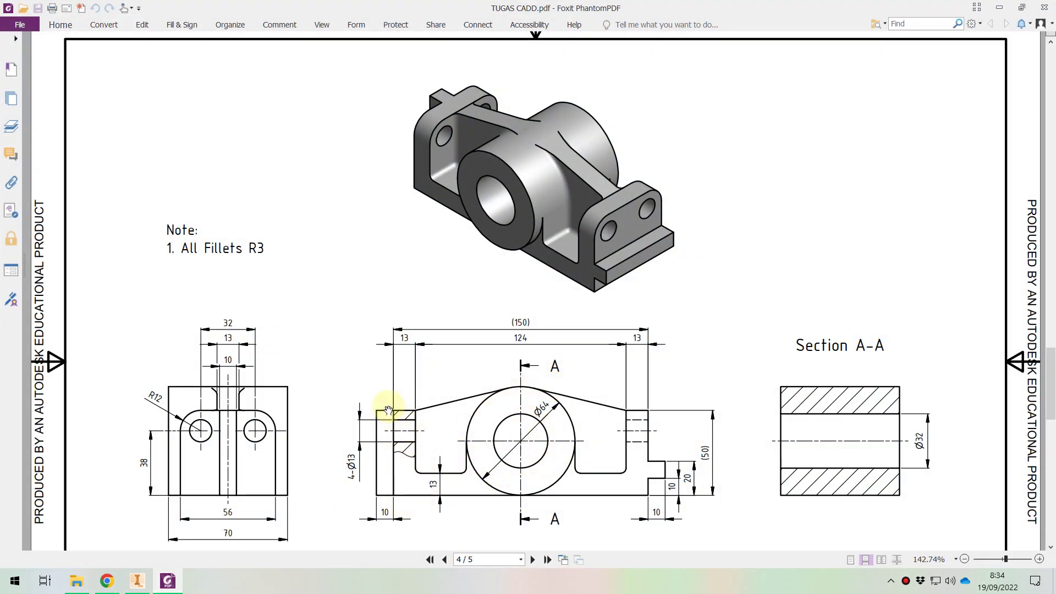
pyautogui.click(137, 580)
pyautogui.click(161, 51)
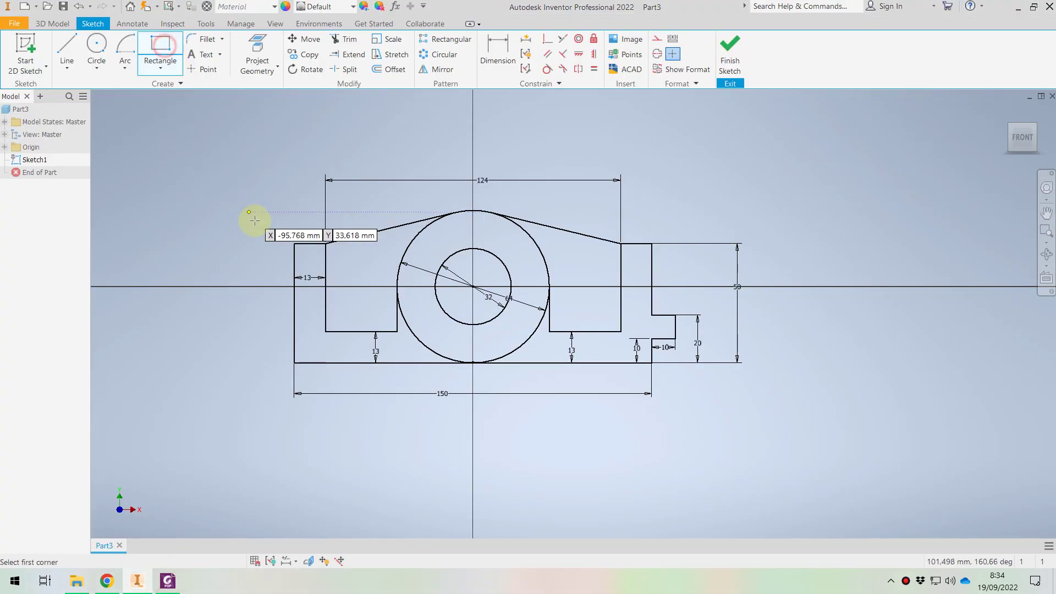
pyautogui.click(294, 243)
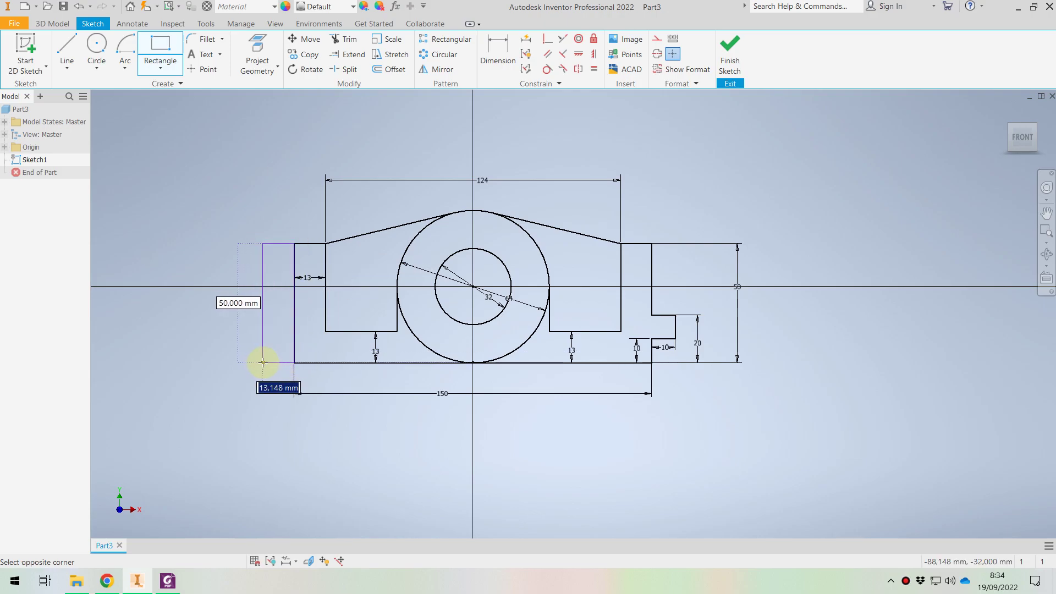
pyautogui.write('10')
pyautogui.press('Return')
pyautogui.rightClick(672, 466)
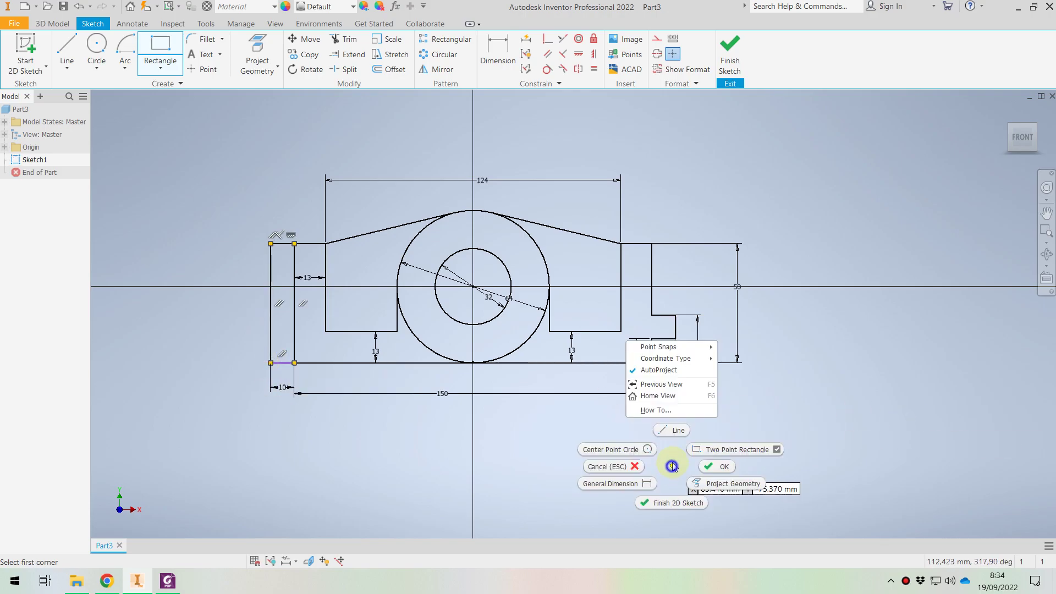
pyautogui.click(724, 467)
# - Make the added rectangle's lower corner coincident with the left end of the base line
pyautogui.moveTo(270, 362); pyautogui.dragTo(271, 351)
pyautogui.click(547, 38)
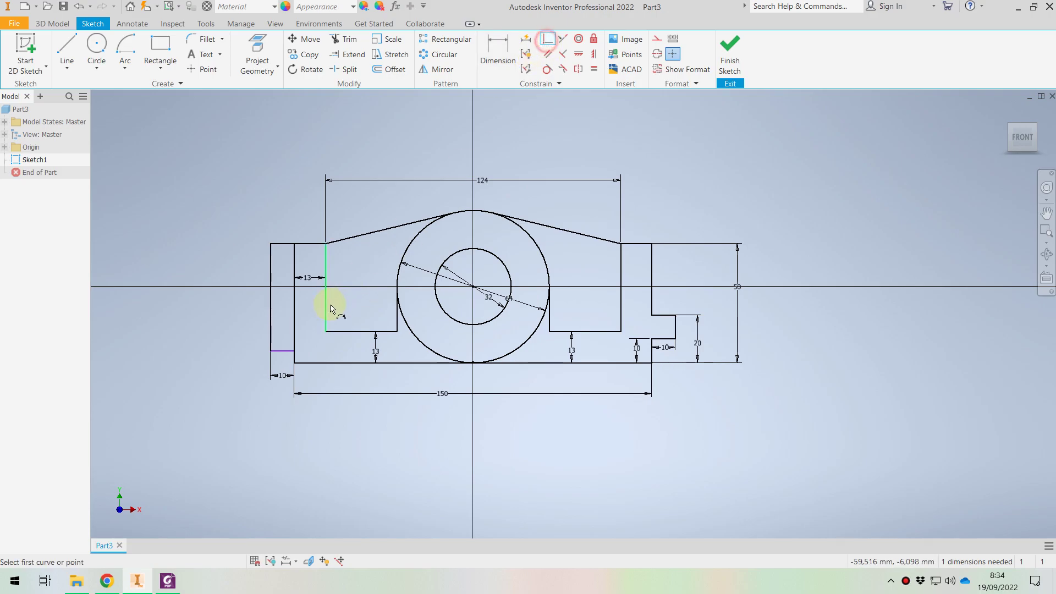
pyautogui.click(294, 350)
pyautogui.click(294, 363)
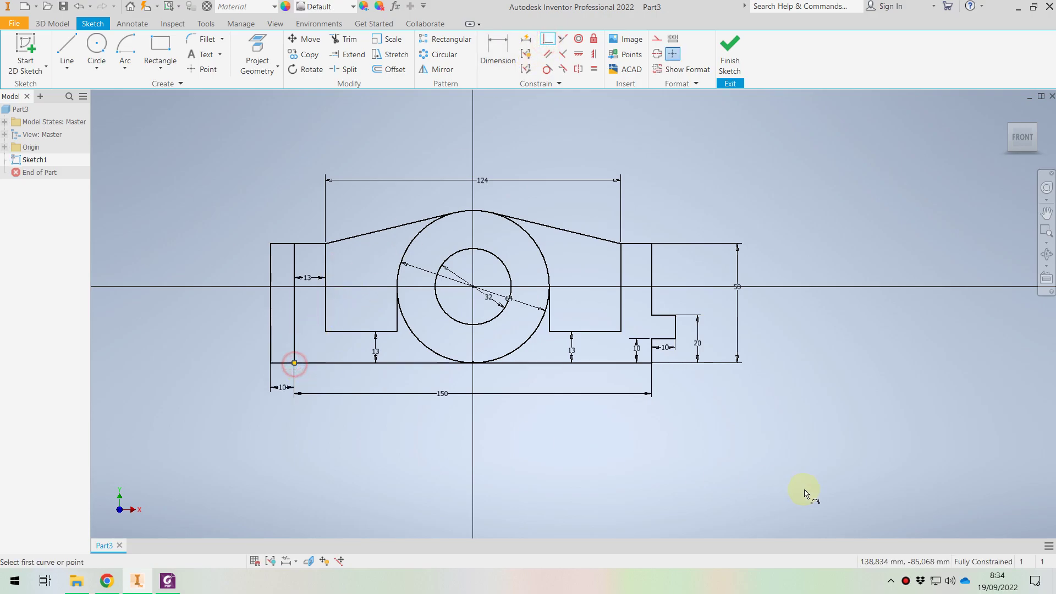
# - Compare the profile with the reference drawing, finish the sketch and show it in the home view
pyautogui.click(174, 589)
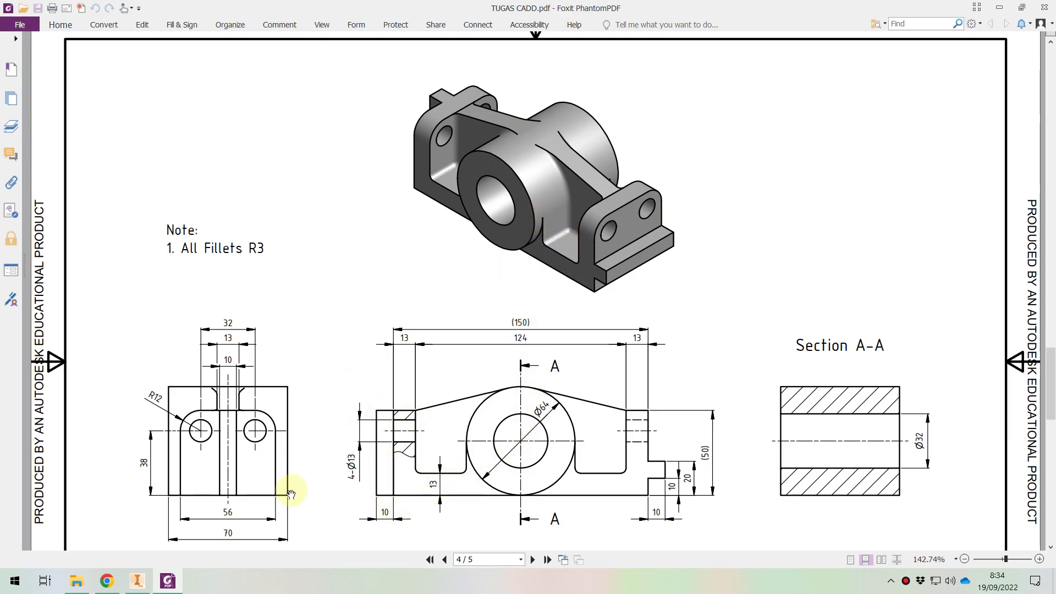
pyautogui.click(174, 589)
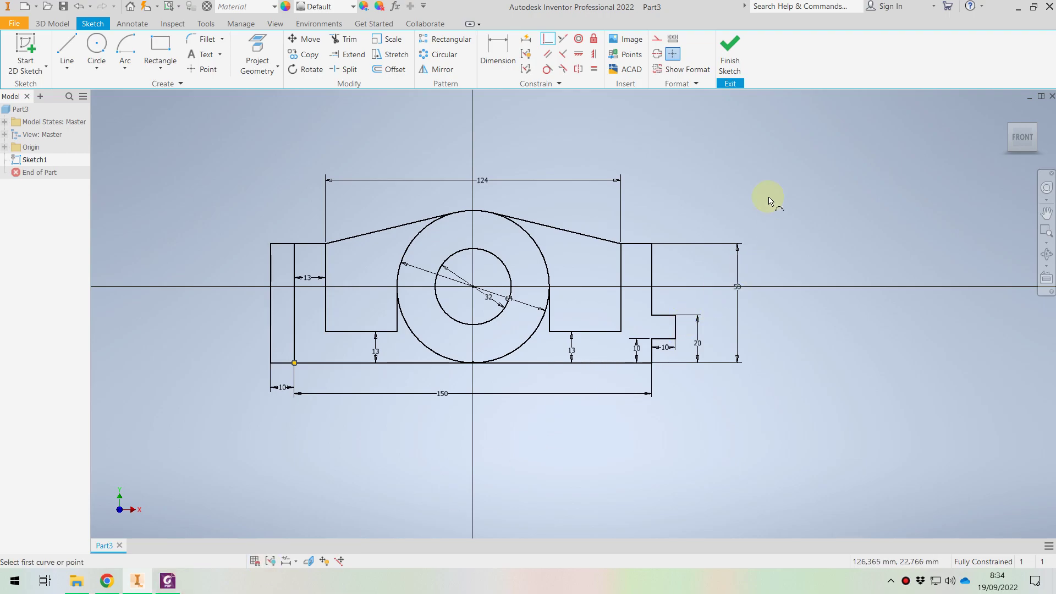
pyautogui.click(158, 587)
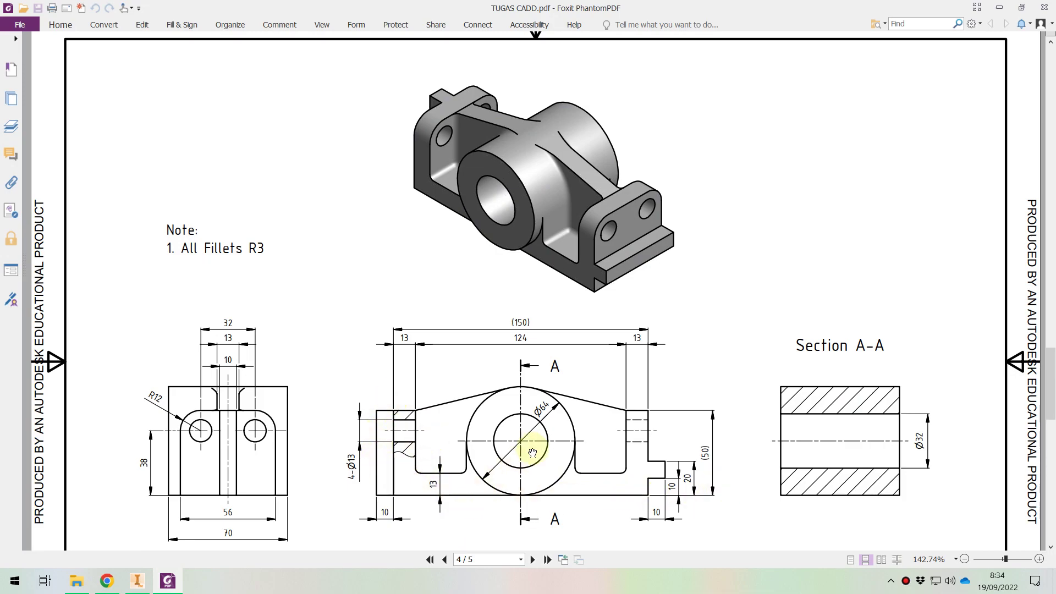
pyautogui.click(137, 581)
pyautogui.click(725, 64)
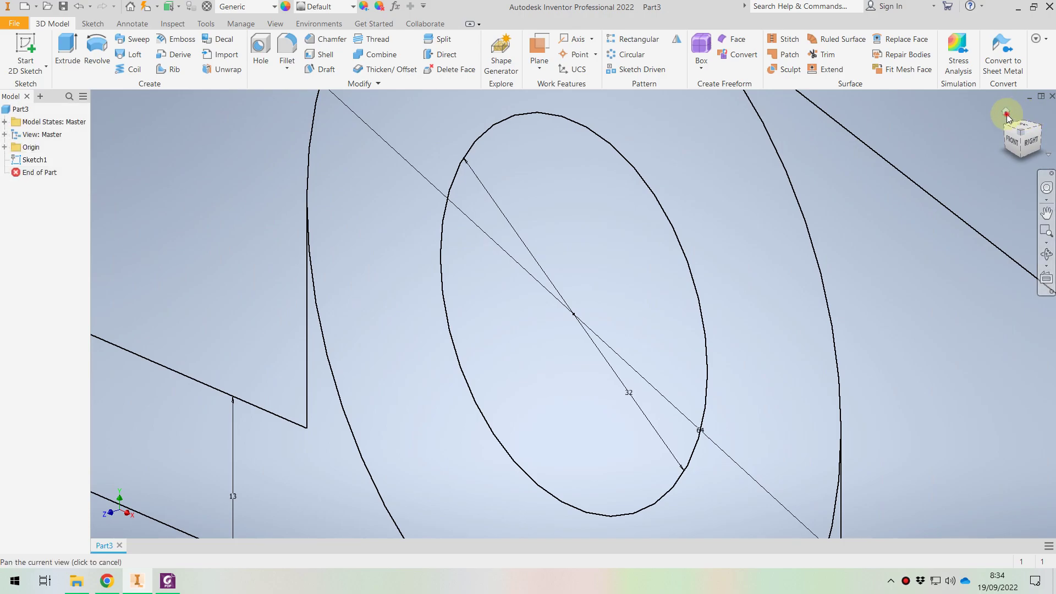
pyautogui.click(1007, 116)
# - Hide the front profile sketch and make it visible again
pyautogui.rightClick(14, 164)
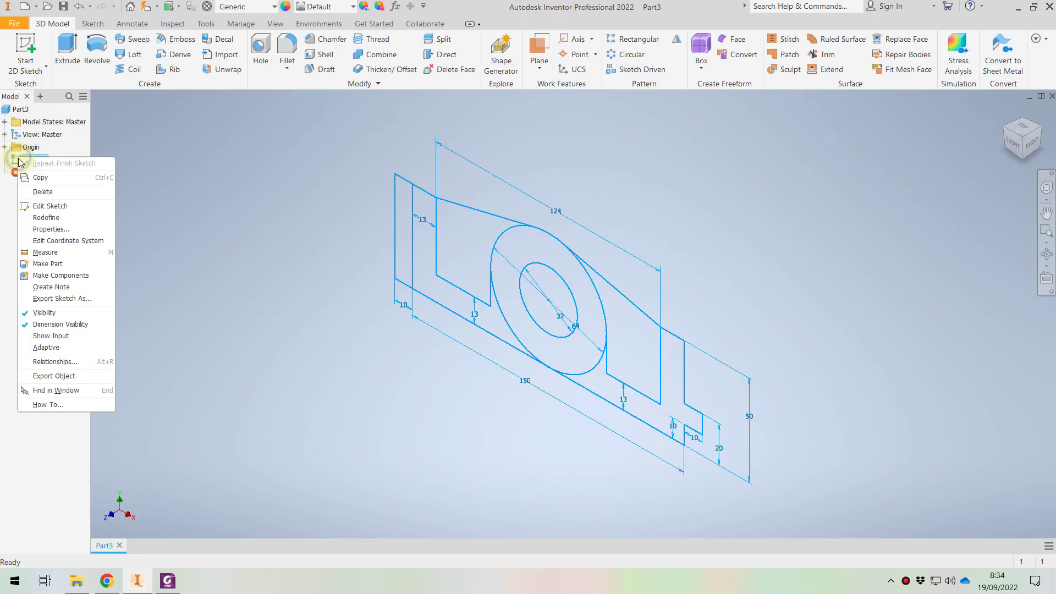
pyautogui.click(44, 314)
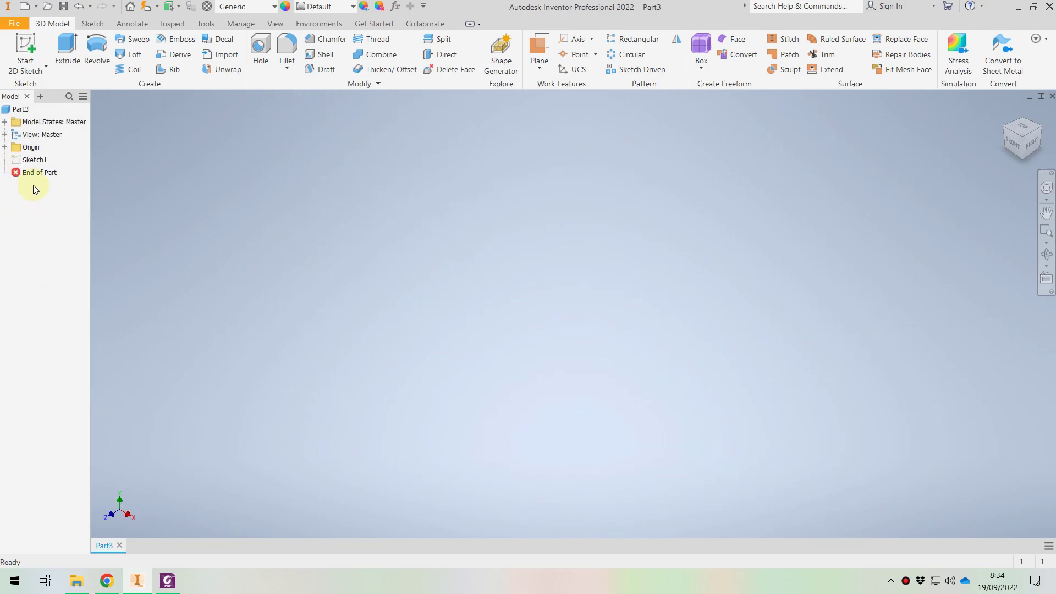
pyautogui.rightClick(16, 163)
pyautogui.click(35, 315)
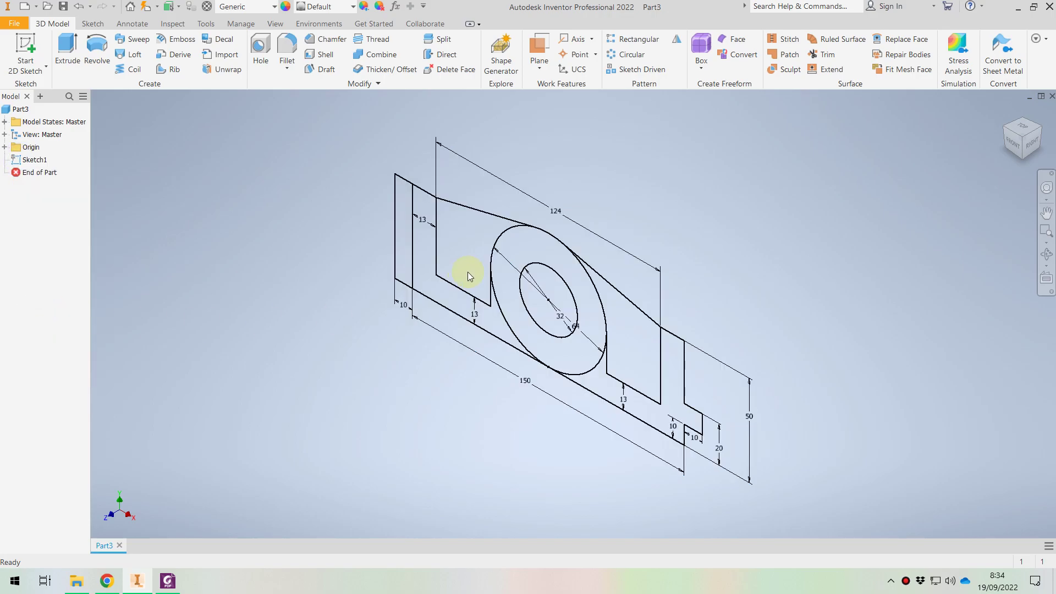
# - Extrude the ring between the 32 mm and 64 mm circles symmetrically by 70 mm, checking the depth against the reference drawing
pyautogui.click(62, 59)
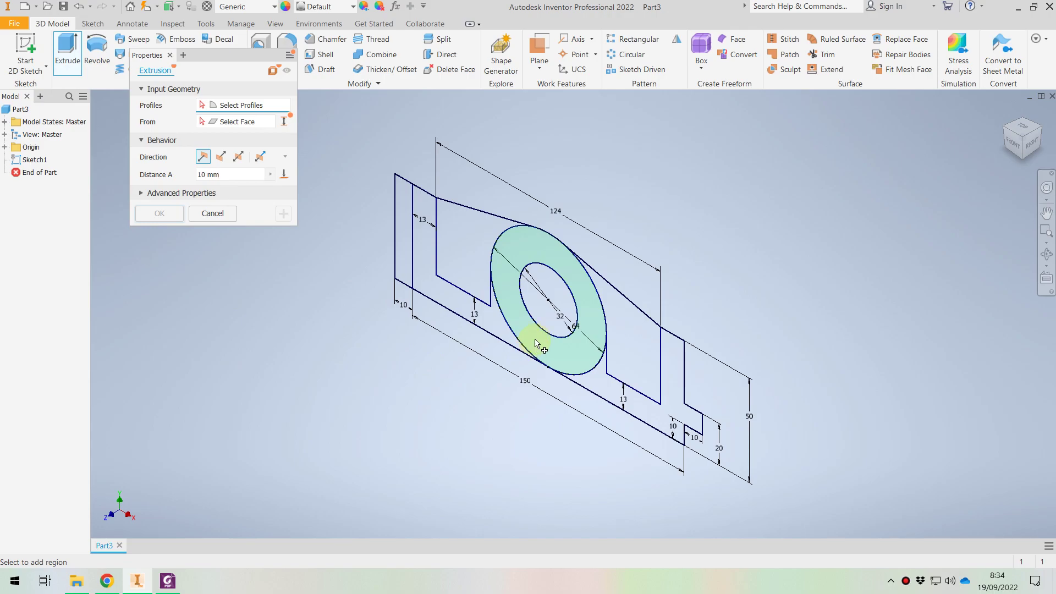
pyautogui.click(238, 158)
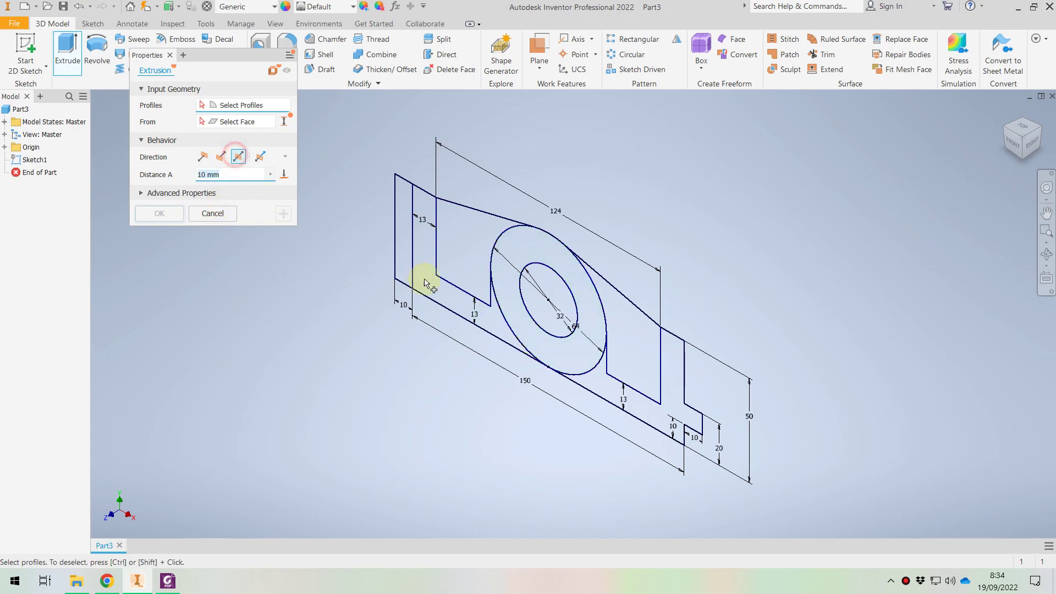
pyautogui.click(502, 306)
pyautogui.click(168, 581)
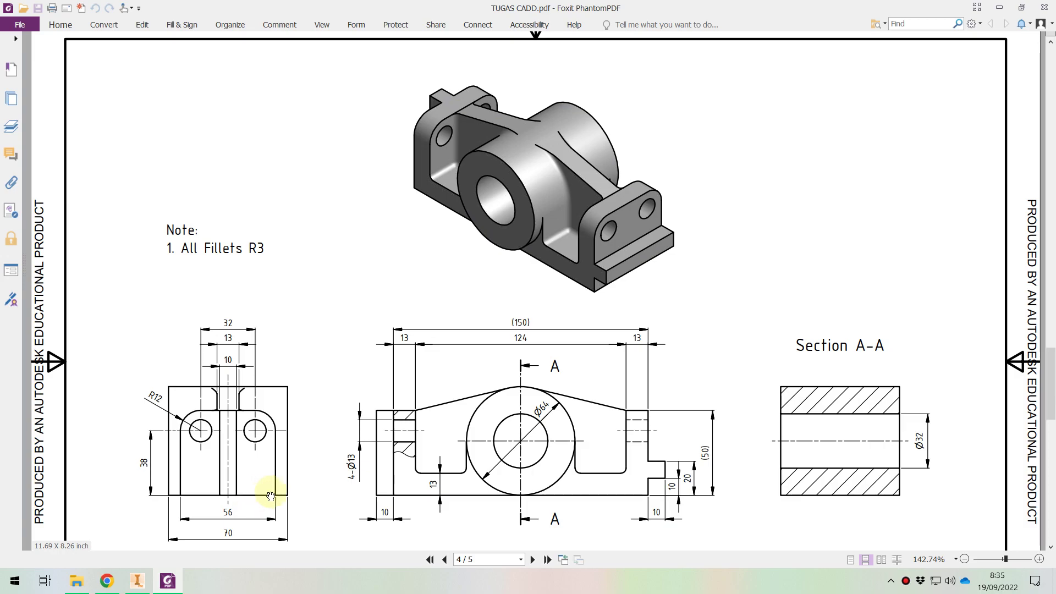
pyautogui.click(168, 581)
pyautogui.write('70')
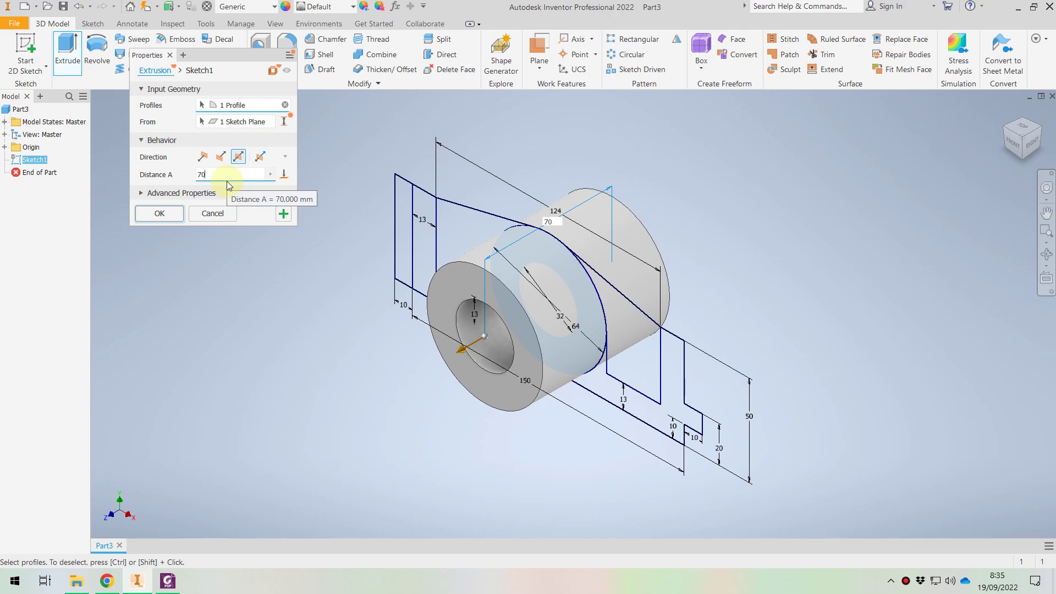
pyautogui.click(283, 214)
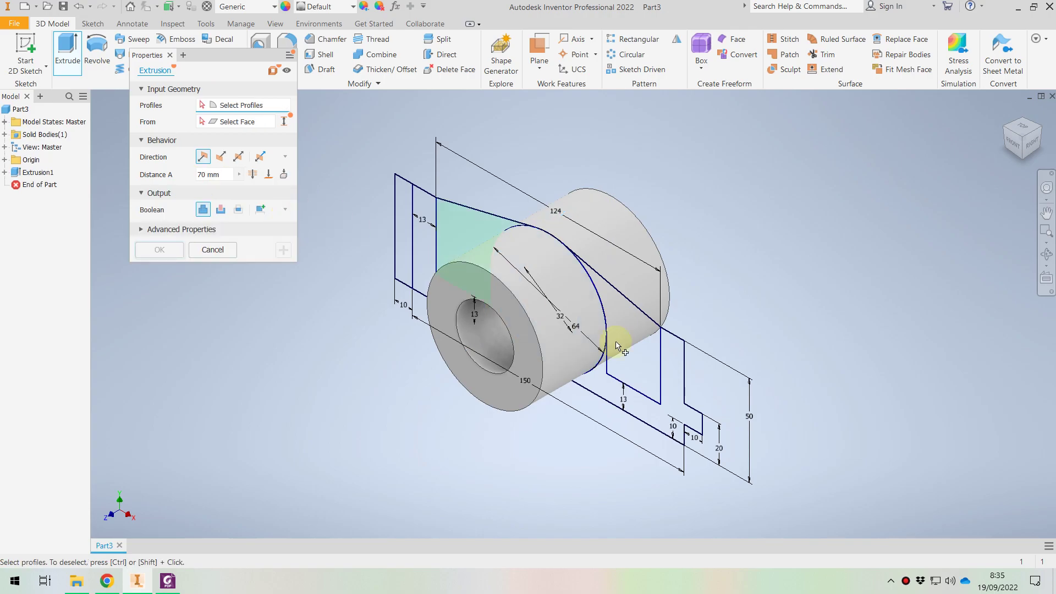
# - Extrude both base-and-upright profiles symmetrically by 56 mm, joined to the cylinder, checking the depth against the reference drawing
pyautogui.click(641, 415)
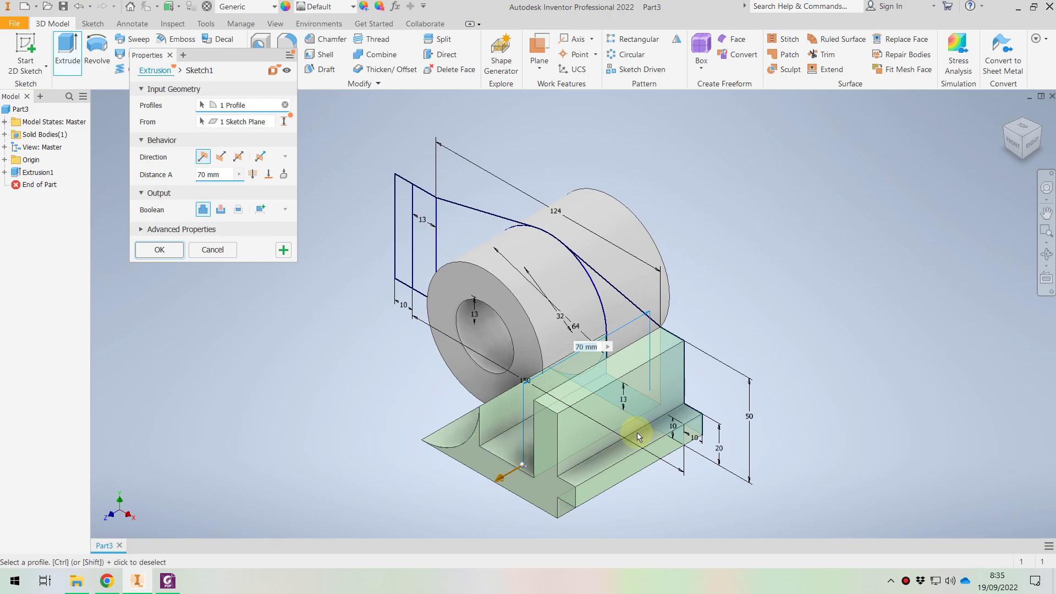
pyautogui.click(424, 276)
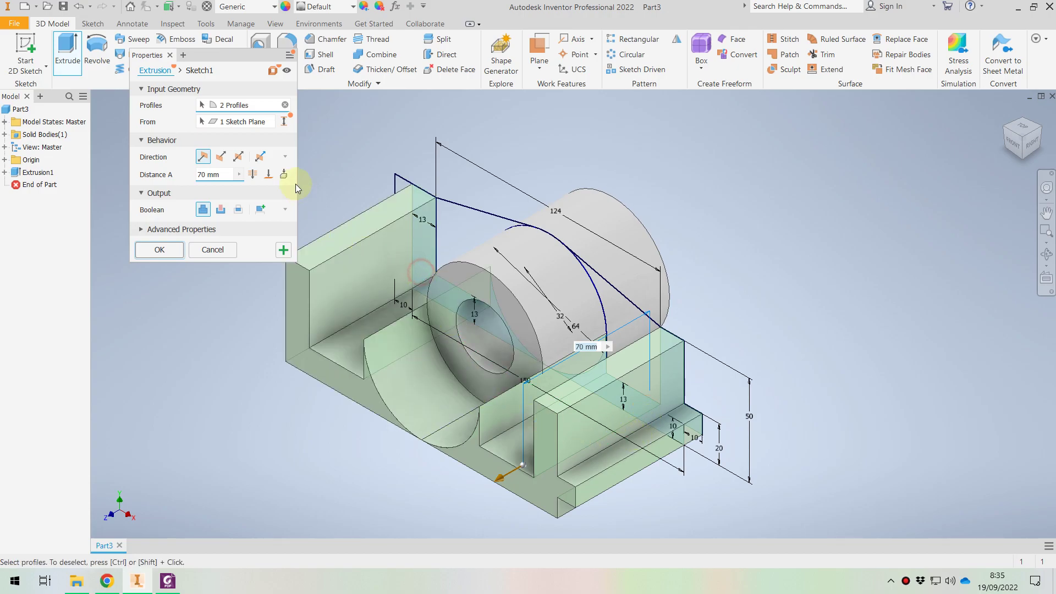
pyautogui.click(239, 157)
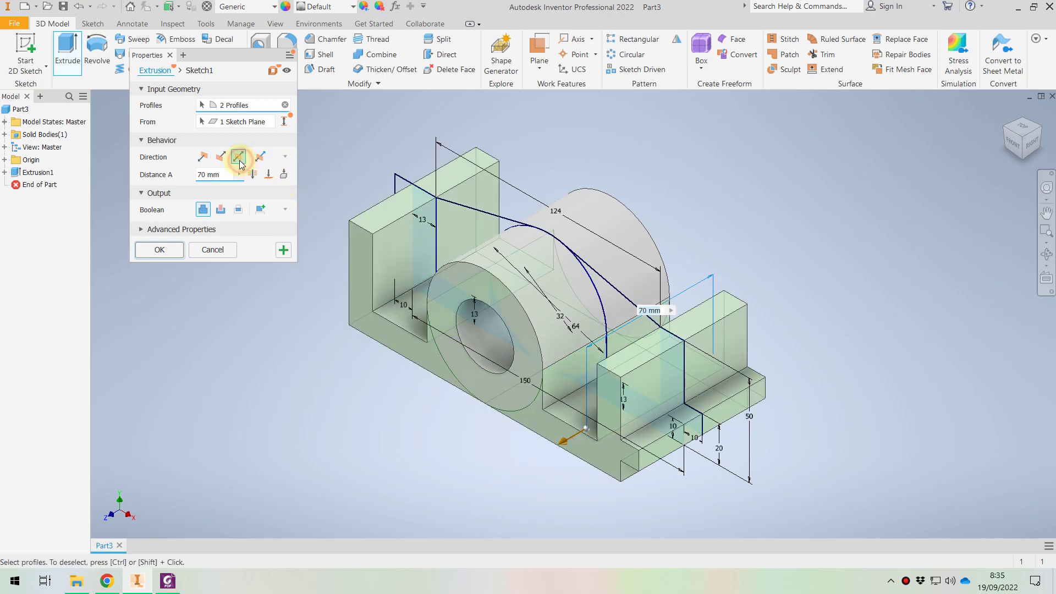
pyautogui.click(167, 581)
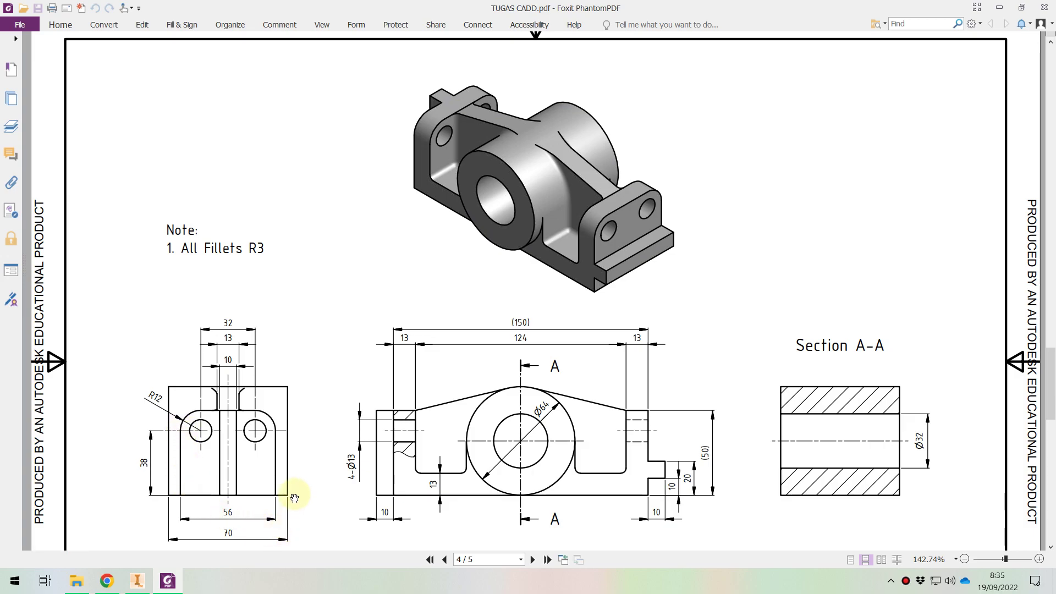
pyautogui.click(167, 581)
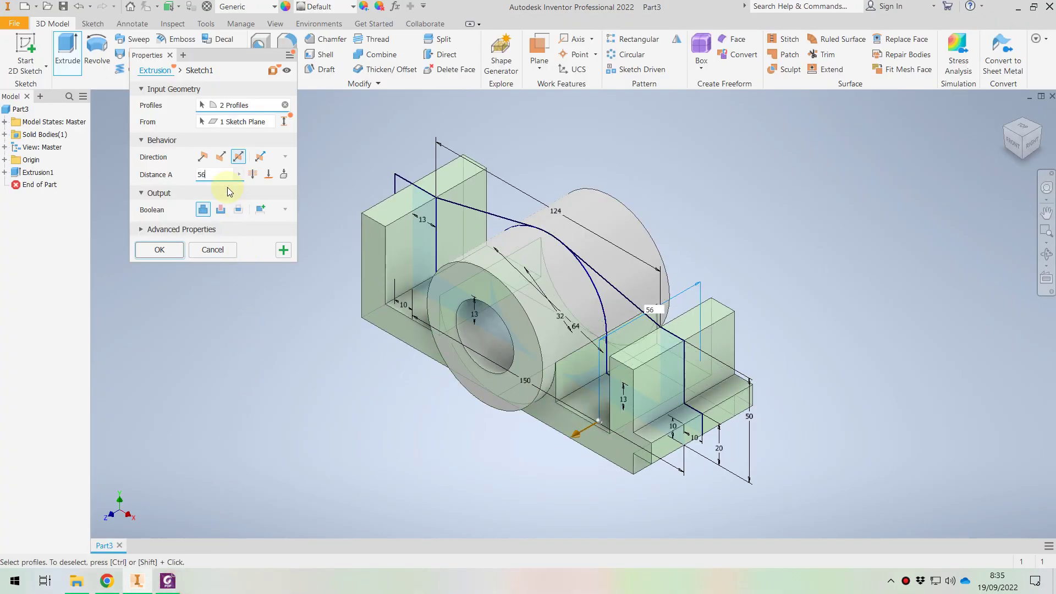
pyautogui.click(284, 250)
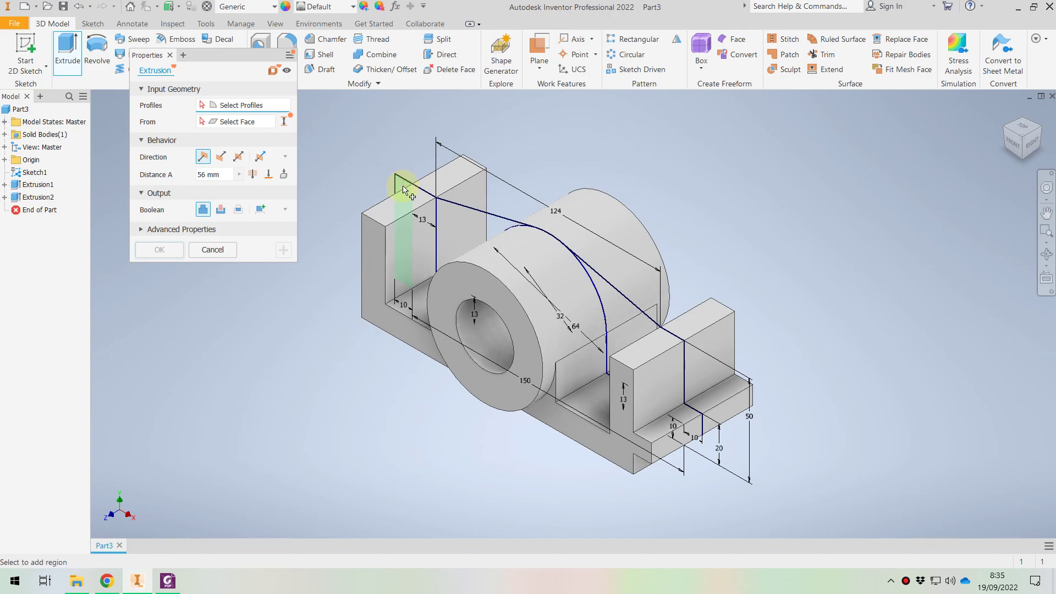
# - Extrude the 10 mm wide strip profile outside the rear upright symmetrically by 10 mm, joined to the body, checking the width against the reference drawing
pyautogui.click(165, 582)
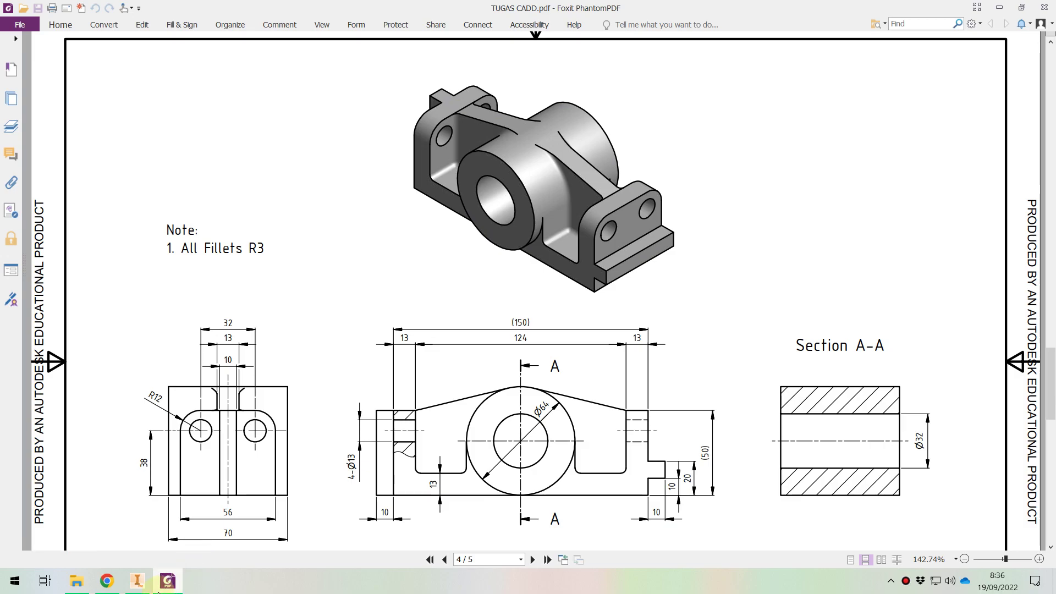
pyautogui.click(137, 581)
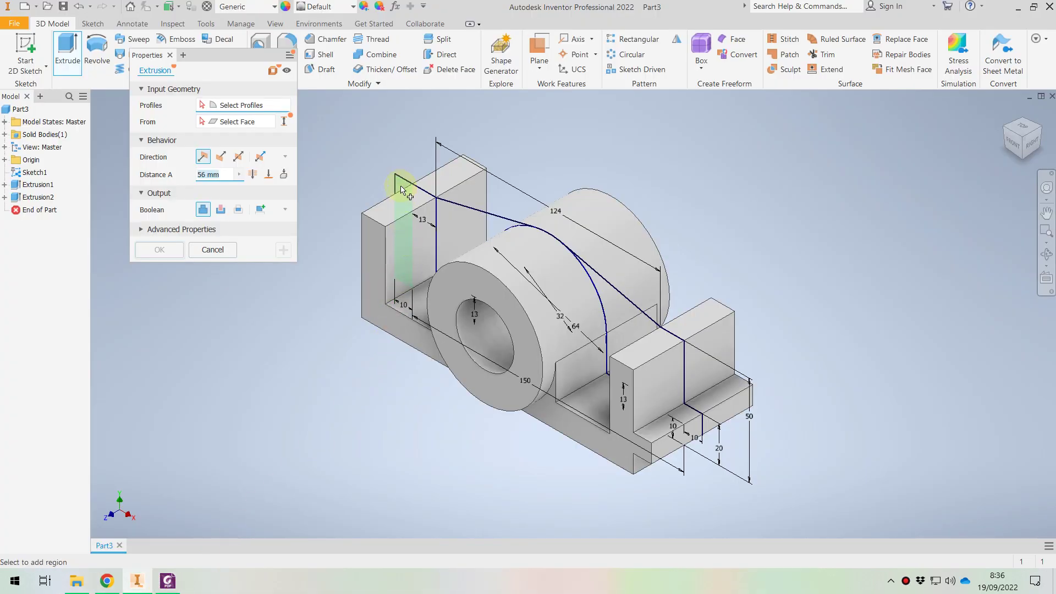
pyautogui.click(238, 157)
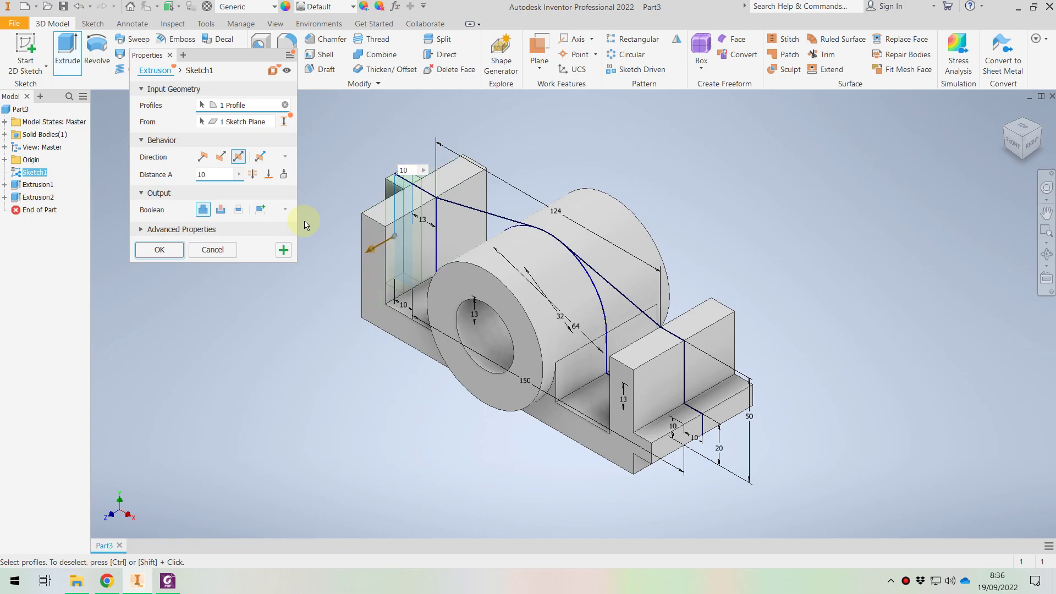
pyautogui.press('Return')
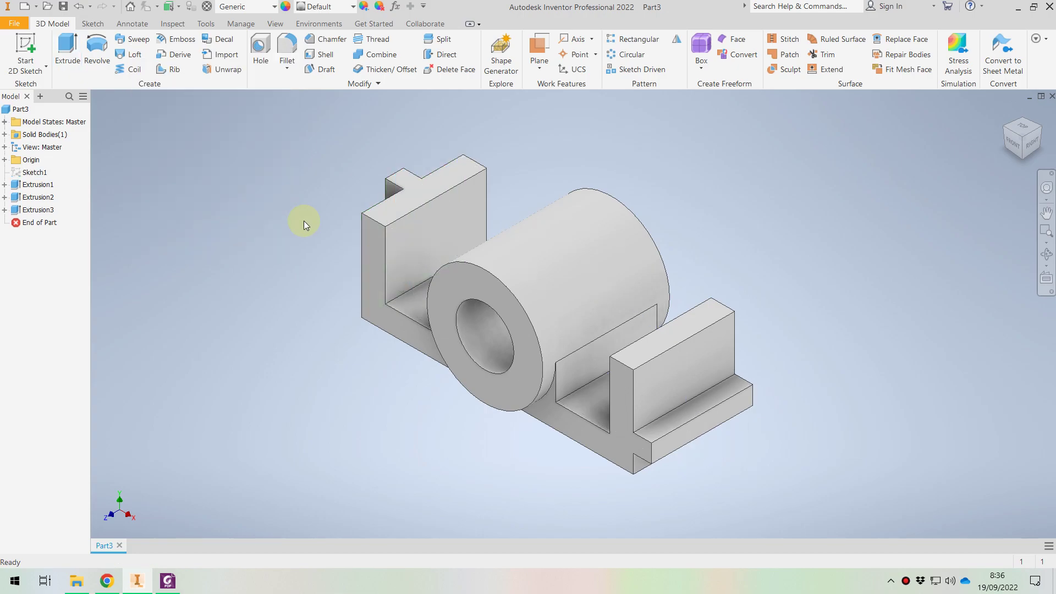
# - Show the front profile sketch again and extrude both sloped rib profiles symmetrically by 13 mm, joined to the body, checking the thickness against the drawing
pyautogui.click(17, 173)
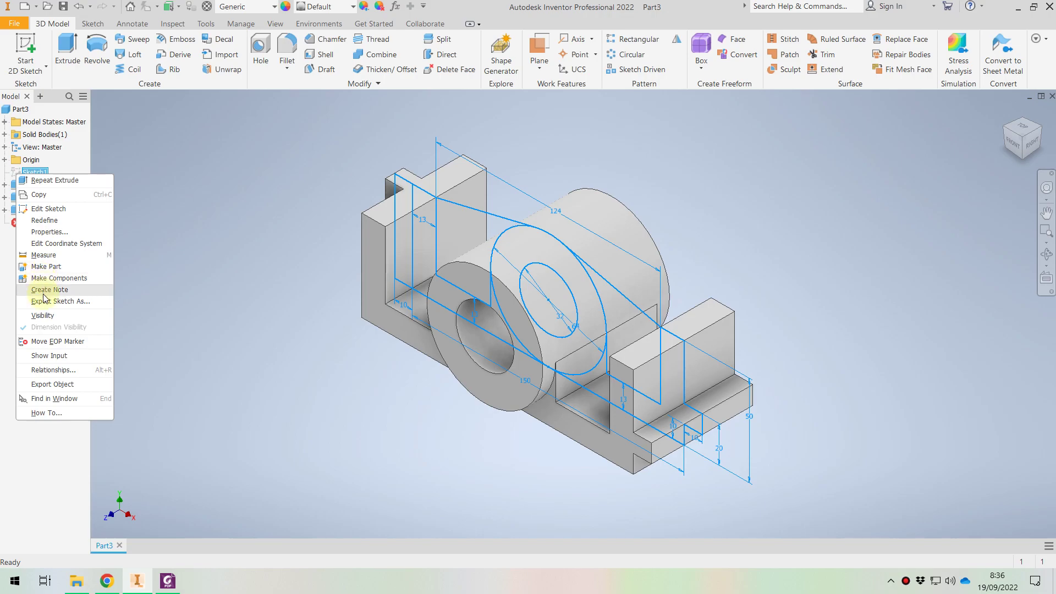
pyautogui.click(42, 315)
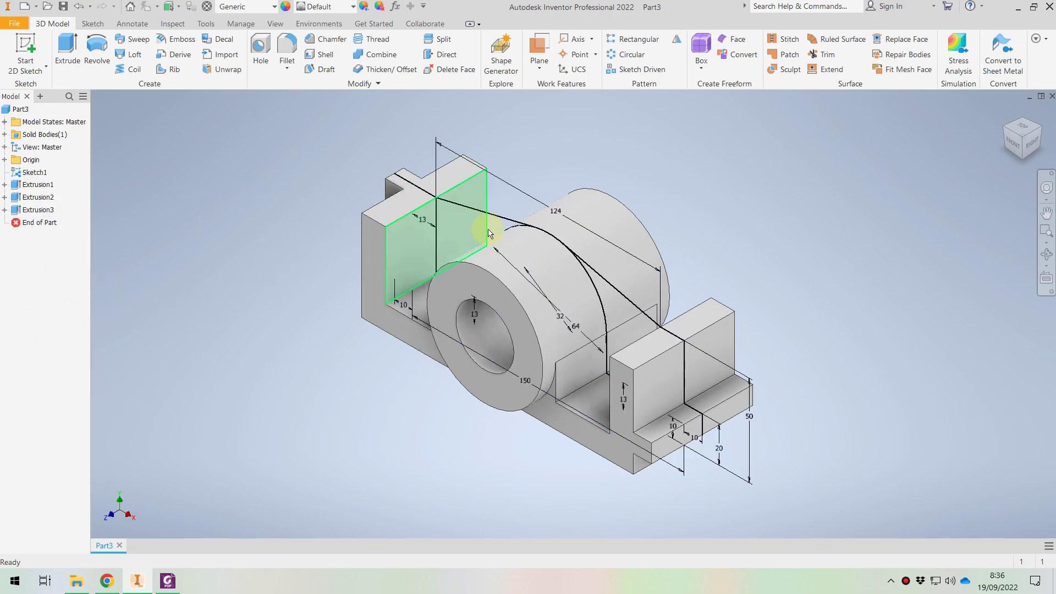
pyautogui.click(68, 49)
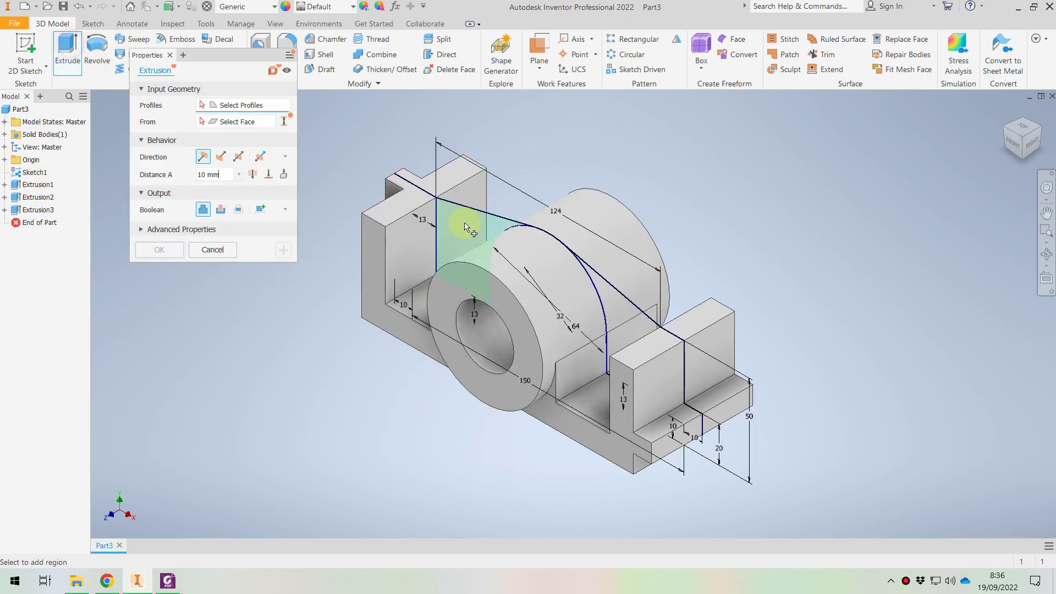
pyautogui.click(497, 230)
pyautogui.click(633, 309)
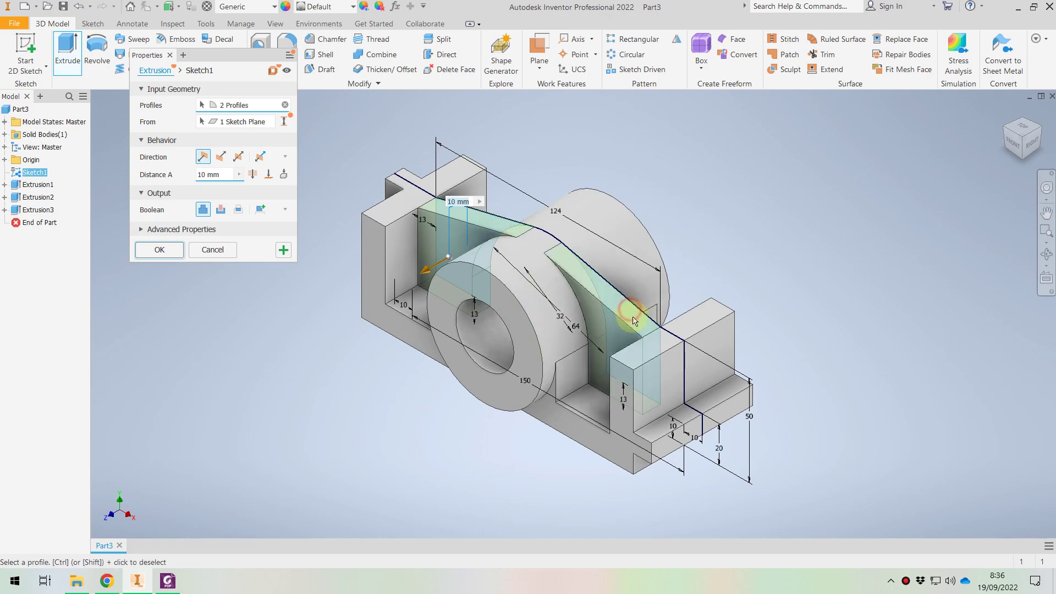
pyautogui.click(238, 157)
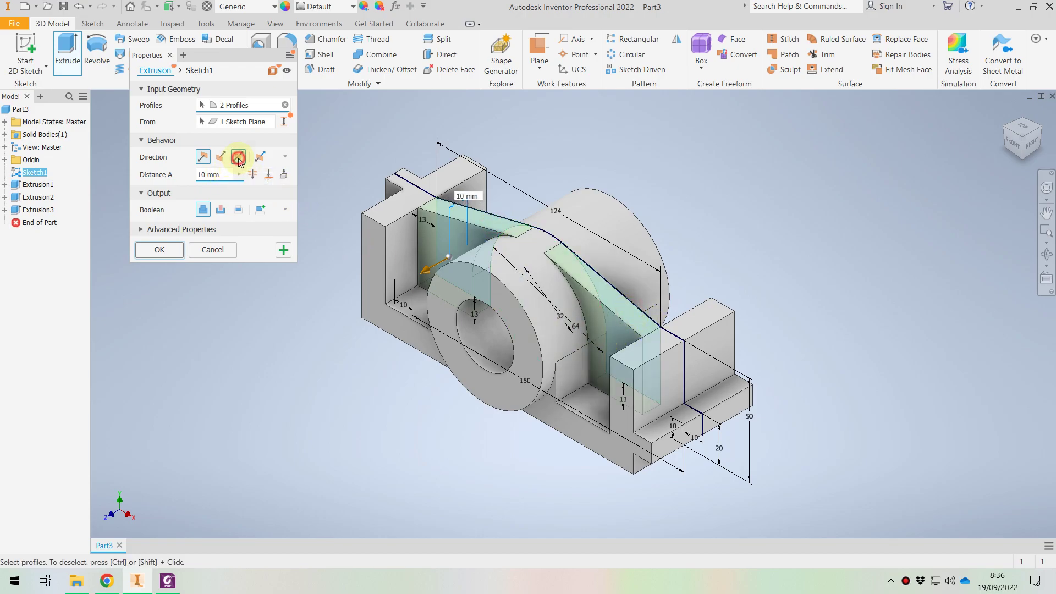
pyautogui.write('13')
pyautogui.click(168, 582)
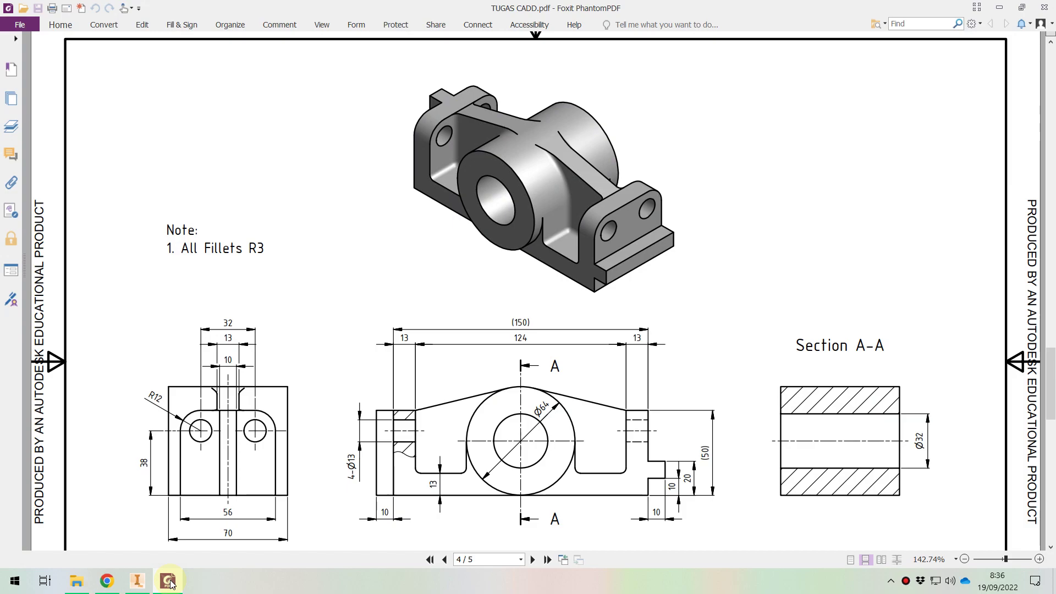
pyautogui.click(169, 582)
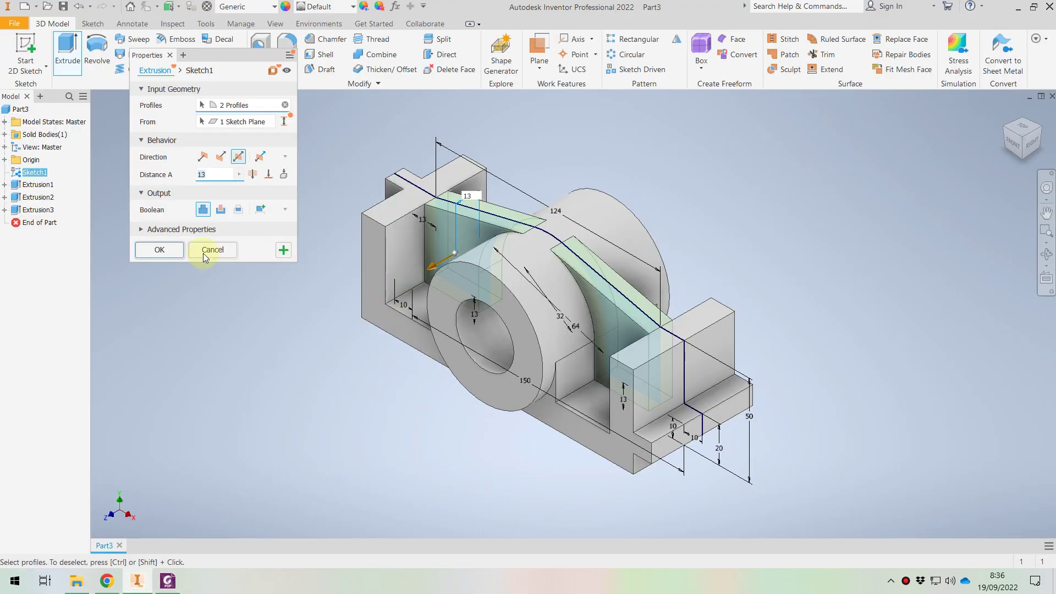
pyautogui.click(159, 251)
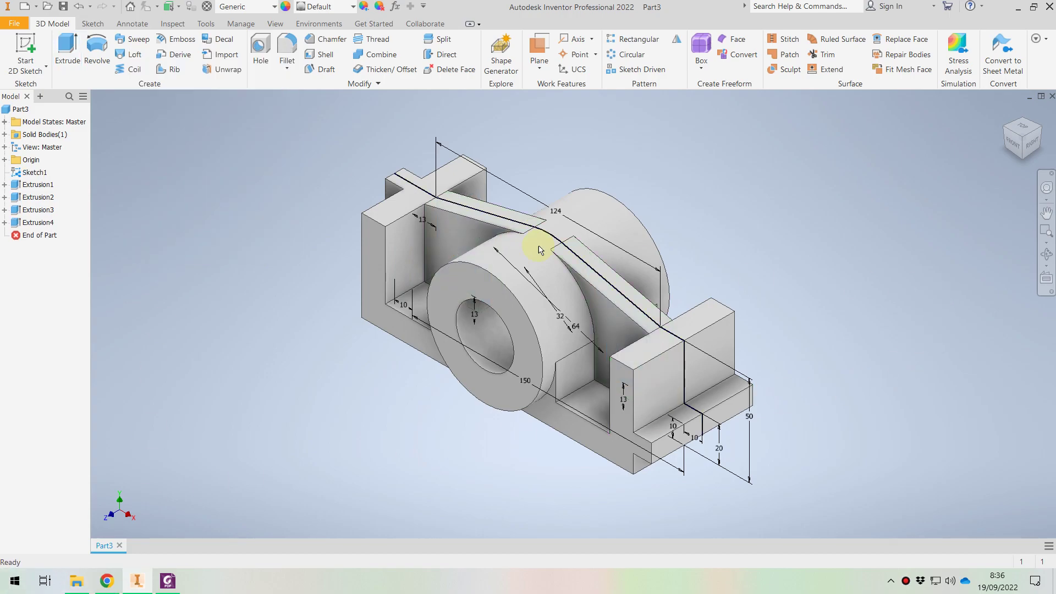
# - Hide the front profile sketch and inspect the part from the front
pyautogui.rightClick(34, 171)
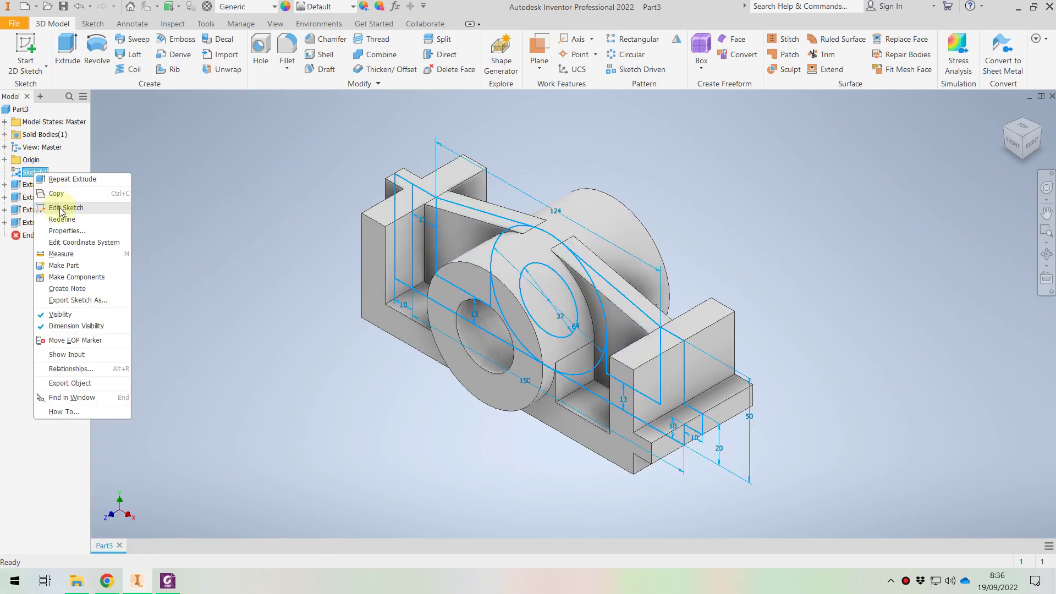
pyautogui.click(69, 318)
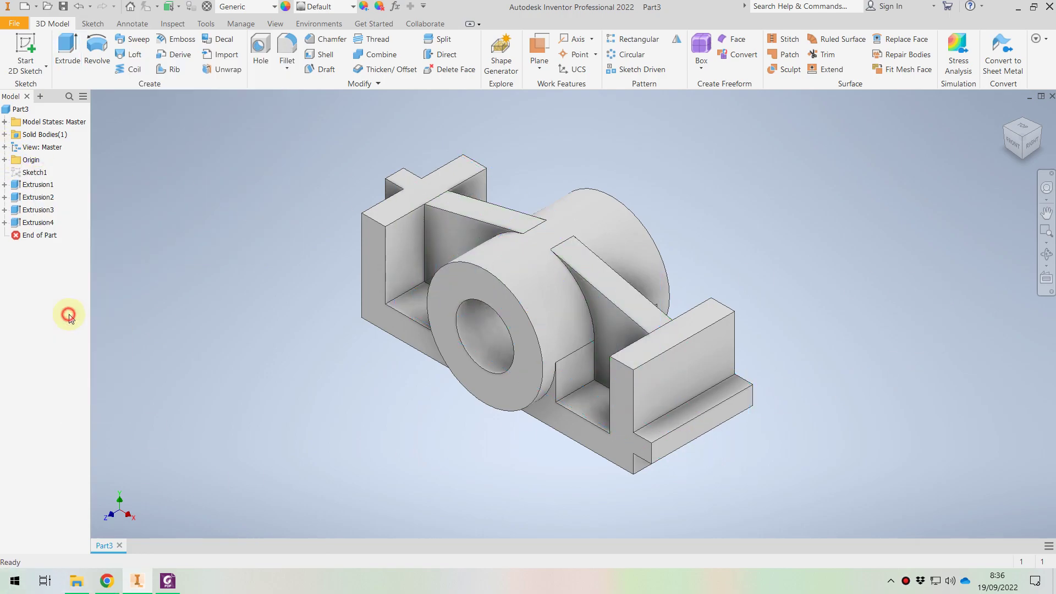
pyautogui.click(1010, 134)
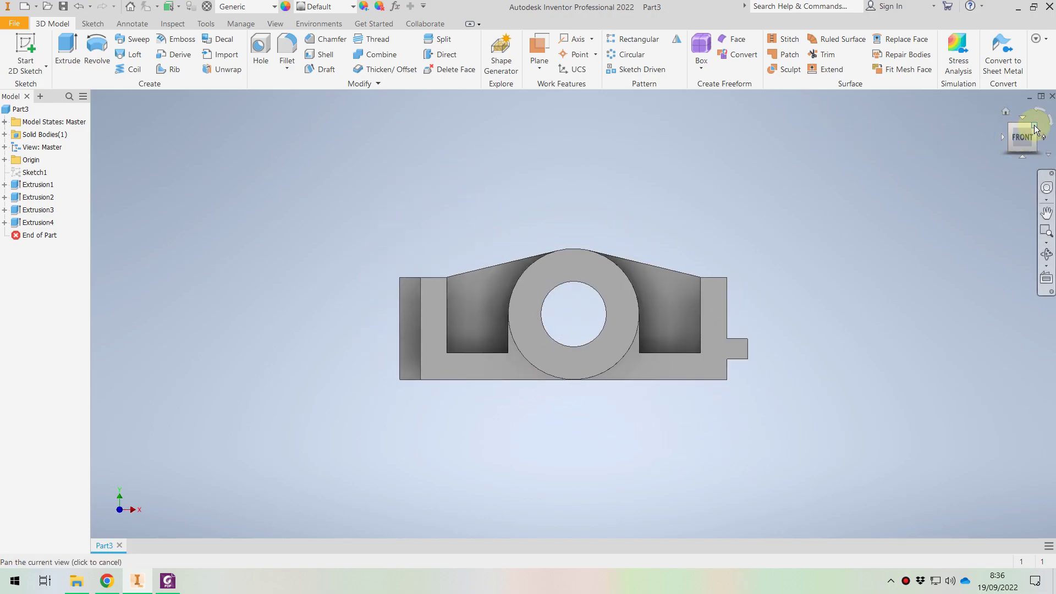
pyautogui.click(1034, 130)
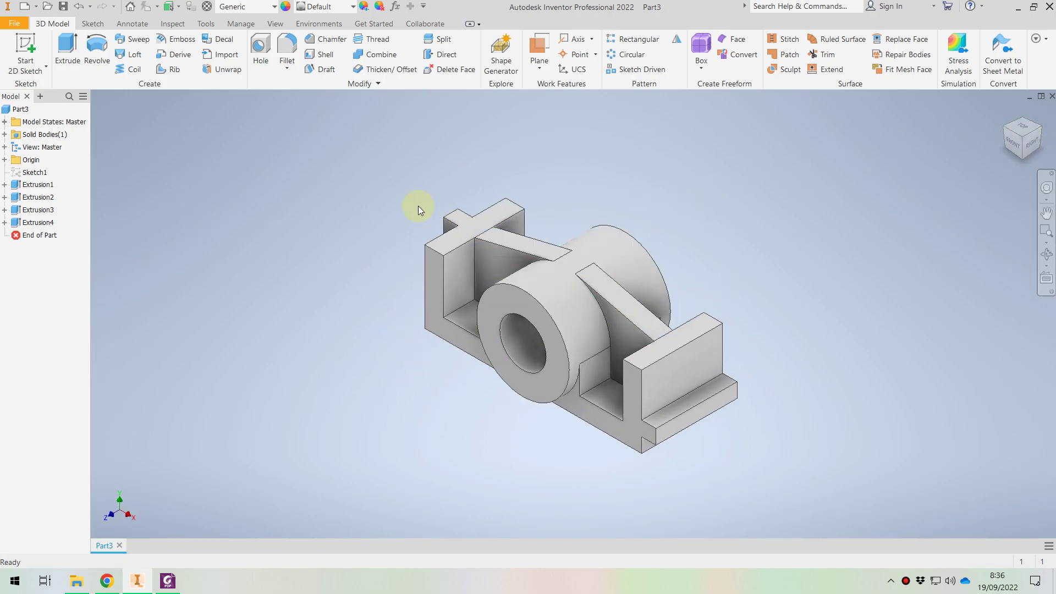
# - Check the reference drawing and fillet the four upper corner edges of the two uprights with a 12 mm radius
pyautogui.click(167, 581)
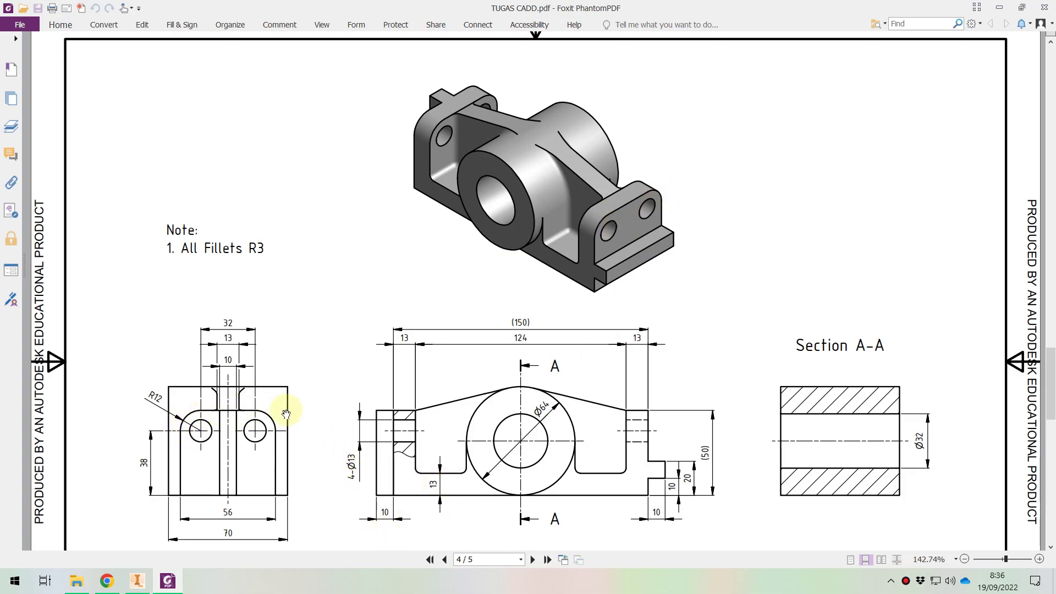
pyautogui.click(166, 588)
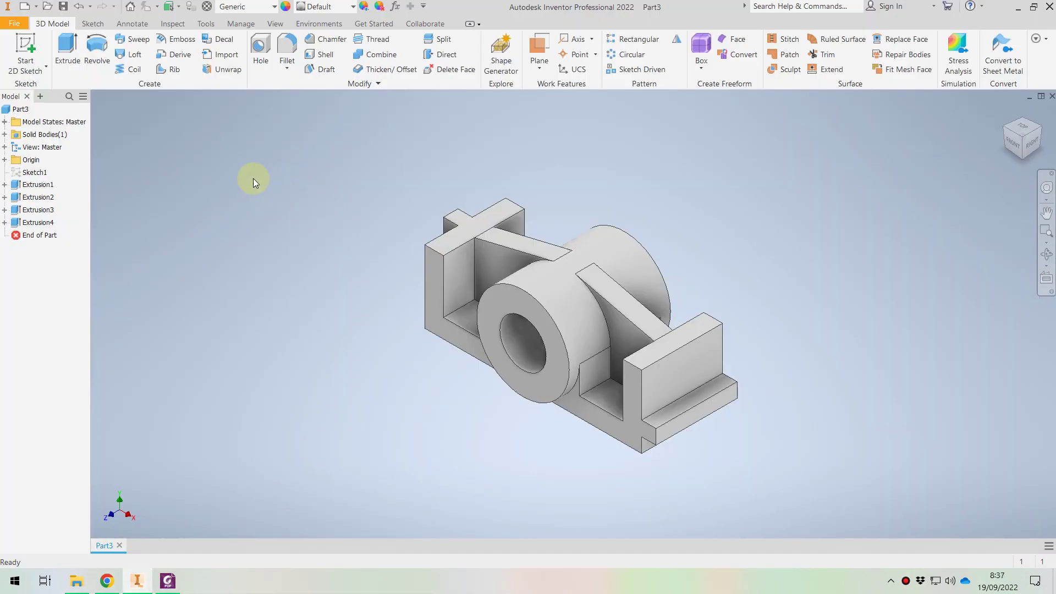
pyautogui.click(285, 51)
pyautogui.write('13')
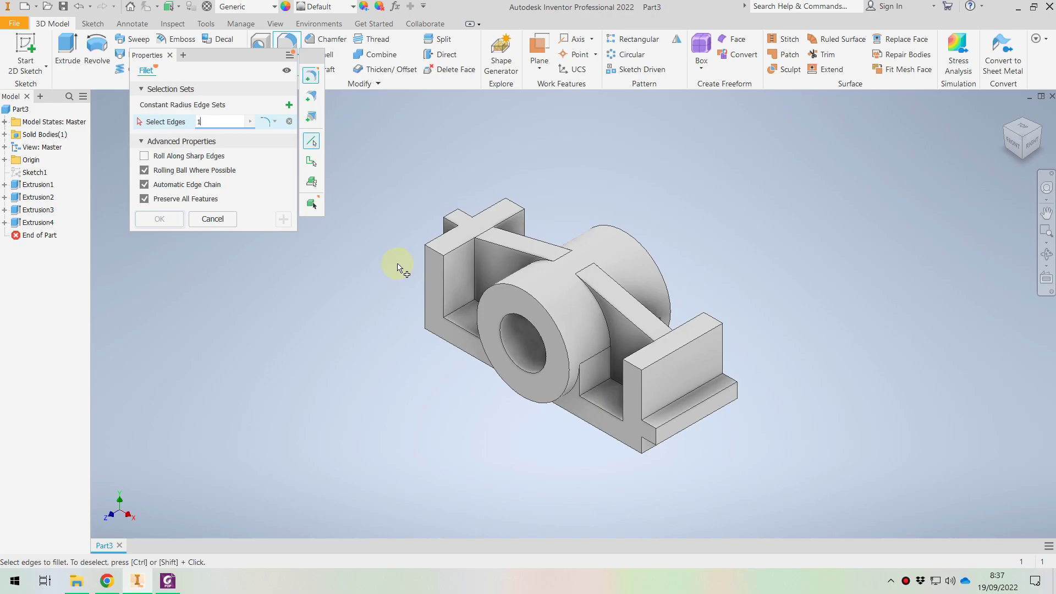
pyautogui.click(632, 363)
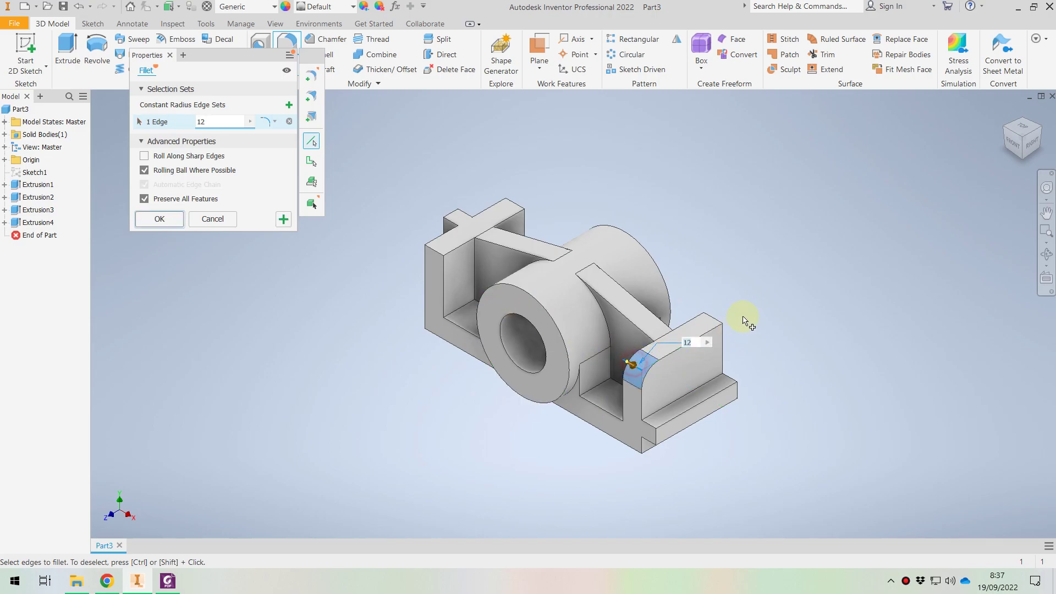
pyautogui.click(718, 322)
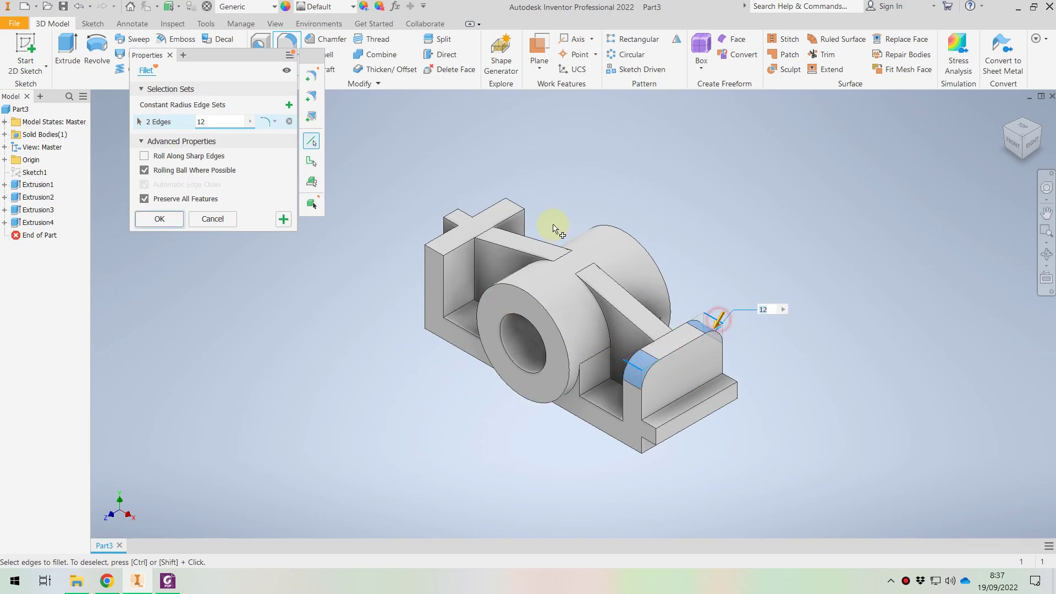
pyautogui.click(518, 205)
pyautogui.click(430, 247)
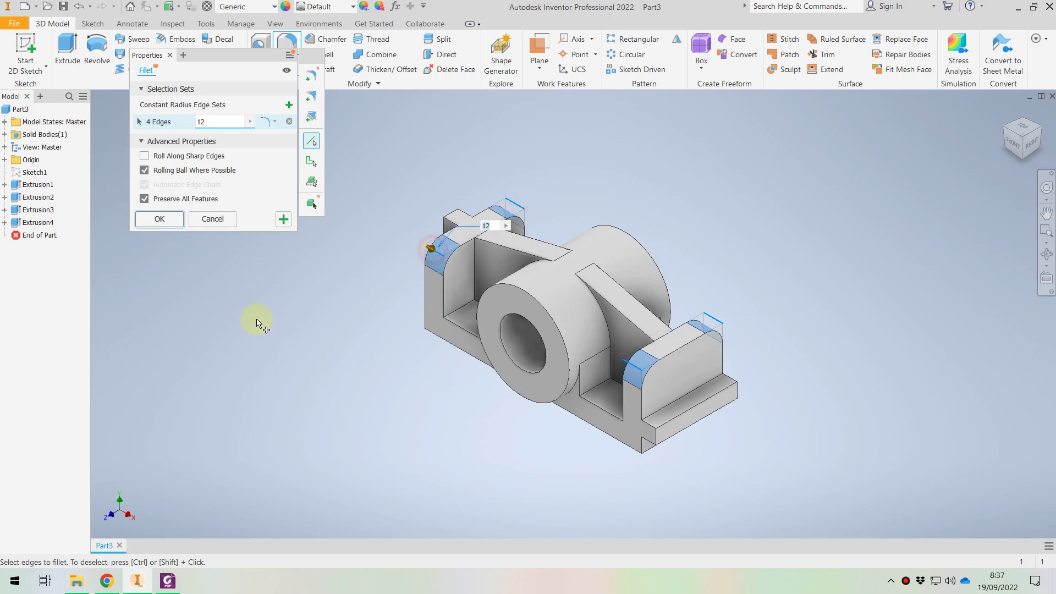
pyautogui.click(159, 219)
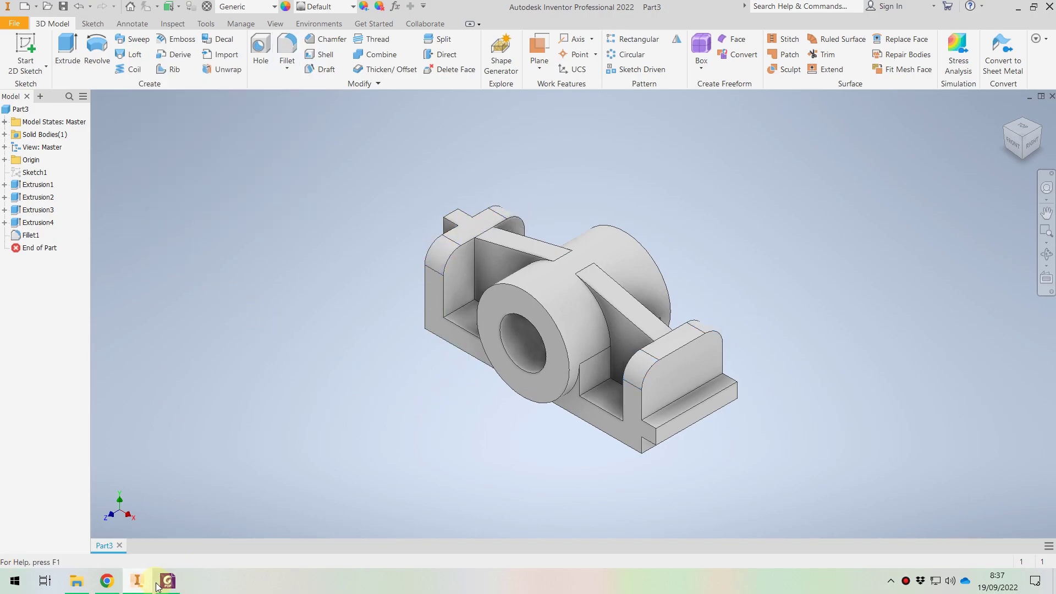
pyautogui.click(168, 581)
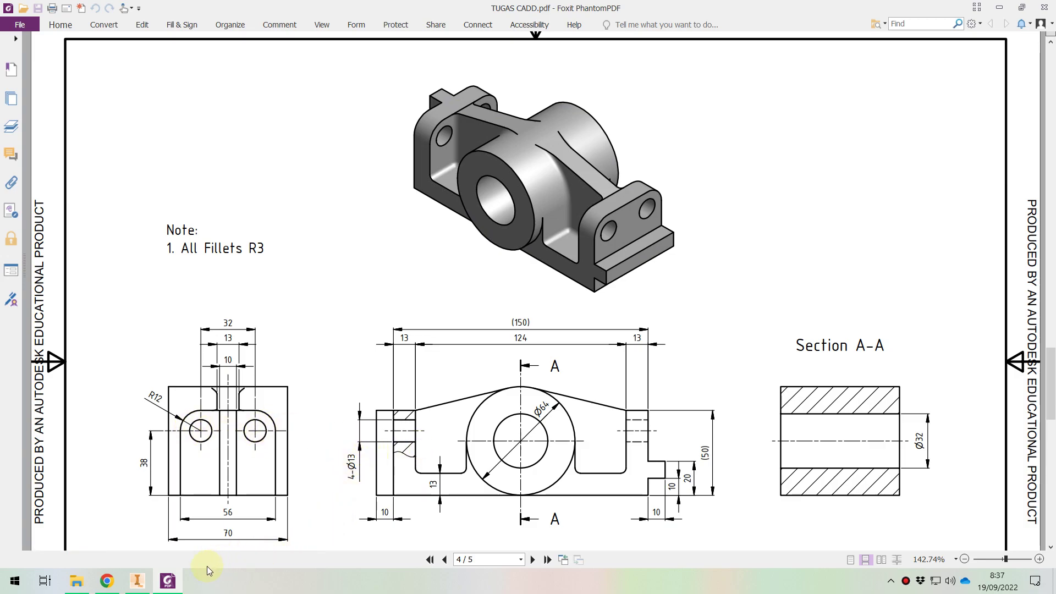
pyautogui.click(175, 585)
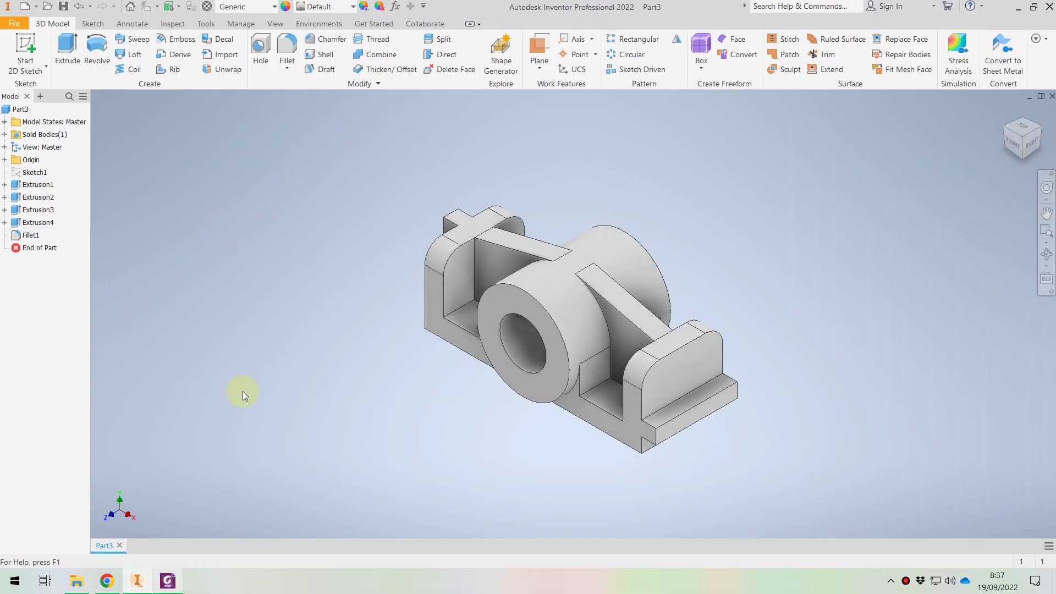
pyautogui.click(263, 51)
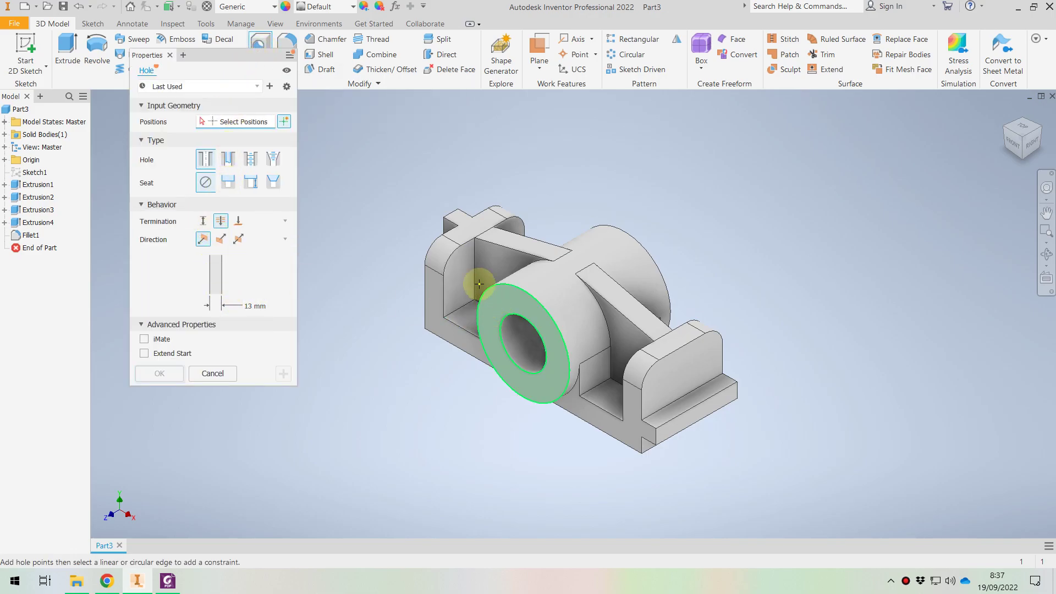
pyautogui.click(452, 263)
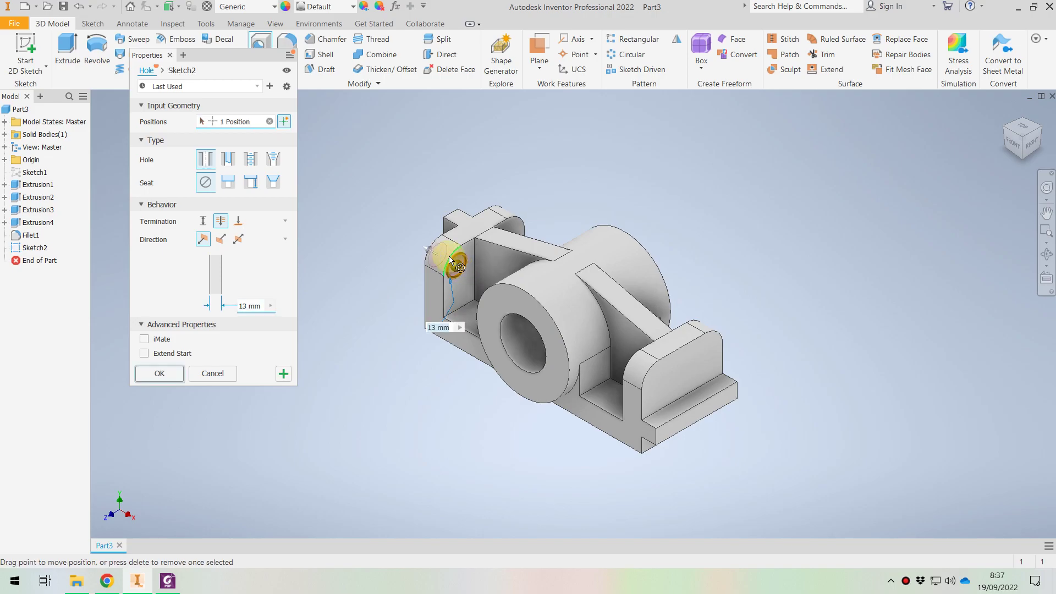
pyautogui.click(517, 221)
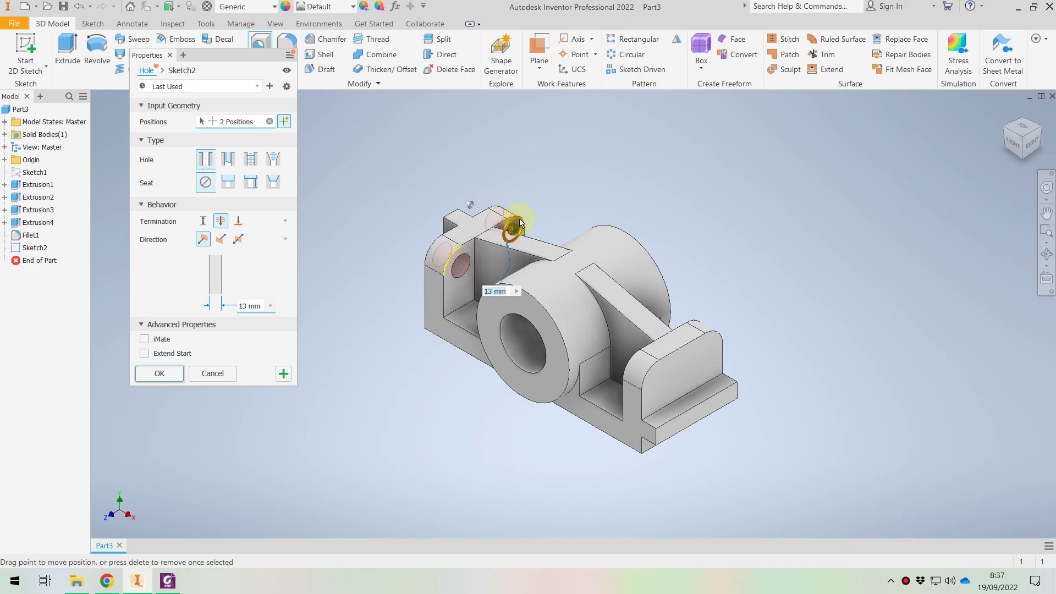
pyautogui.scroll(-5, 511, 220)
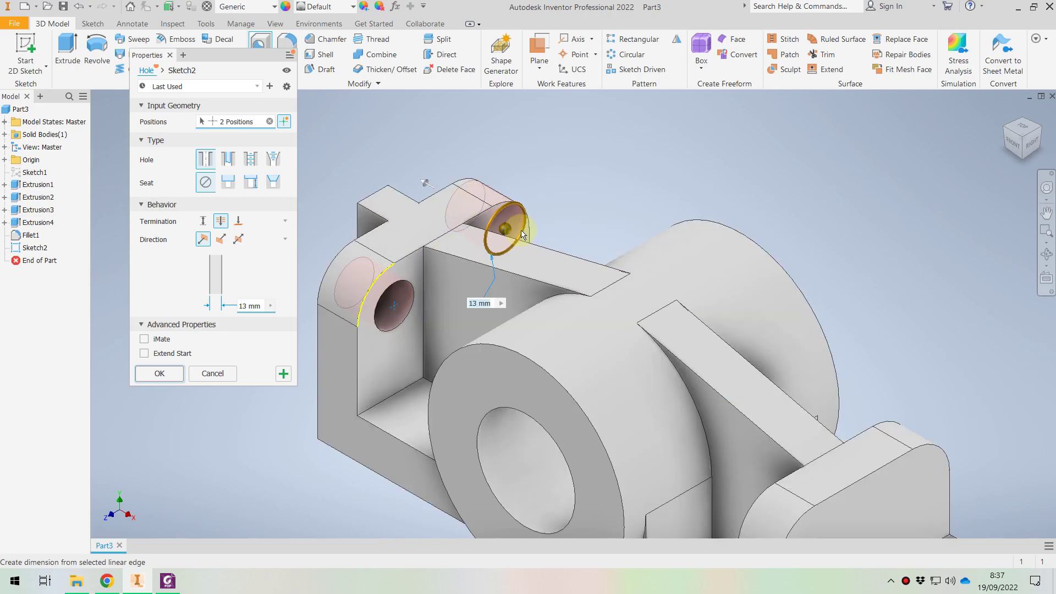
pyautogui.scroll(5, 538, 208)
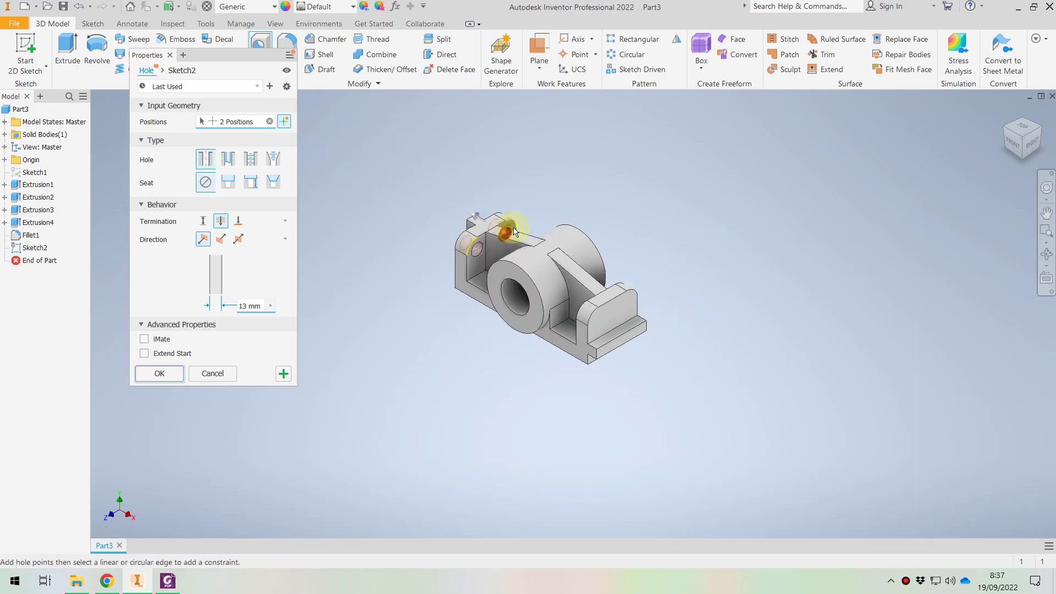
pyautogui.scroll(-4, 597, 322)
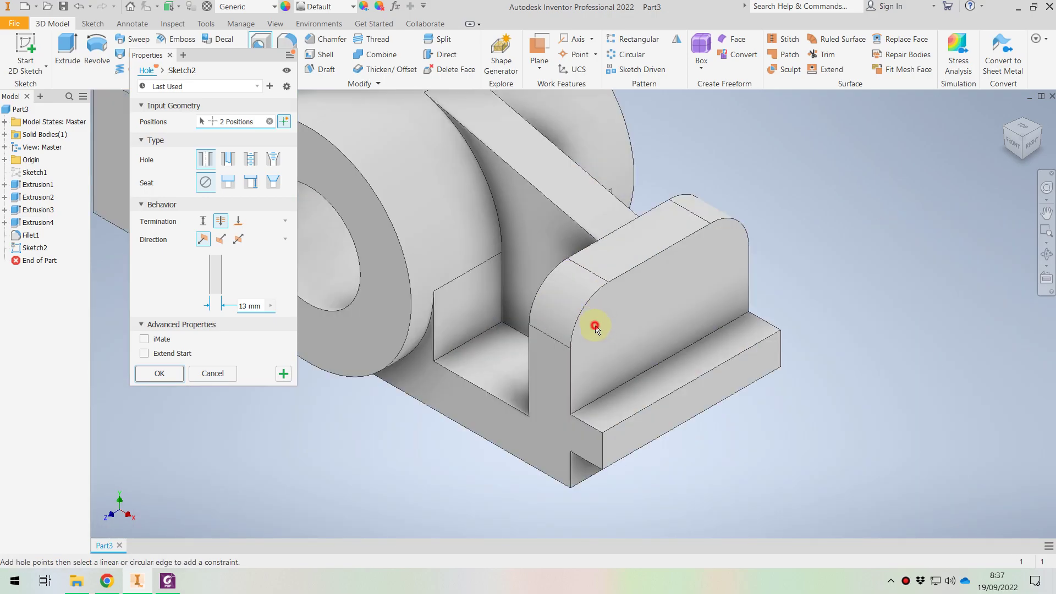
pyautogui.scroll(5, 572, 315)
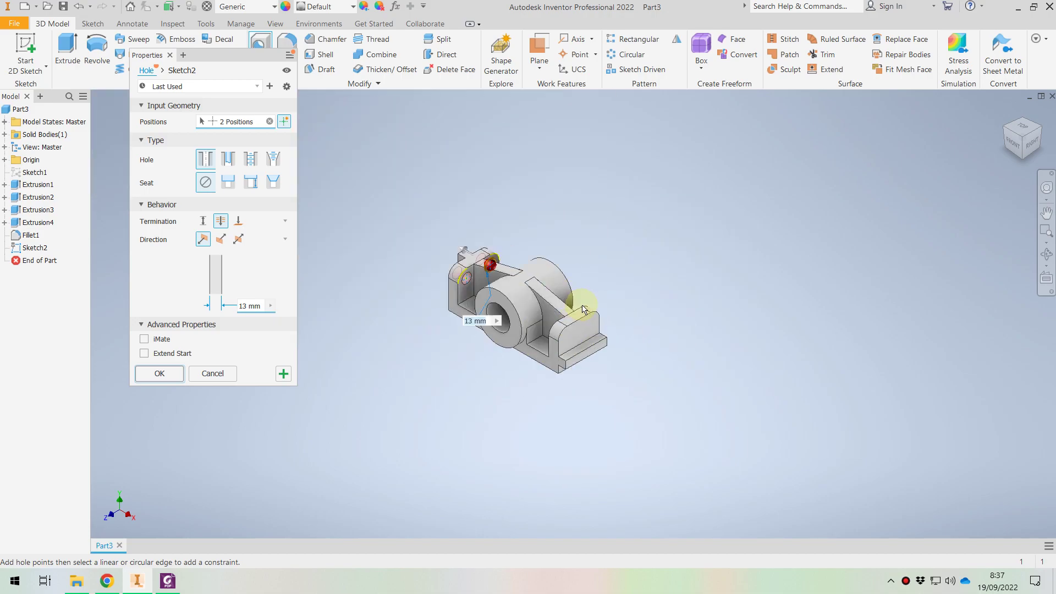
pyautogui.scroll(-4, 578, 347)
pyautogui.scroll(5, 519, 275)
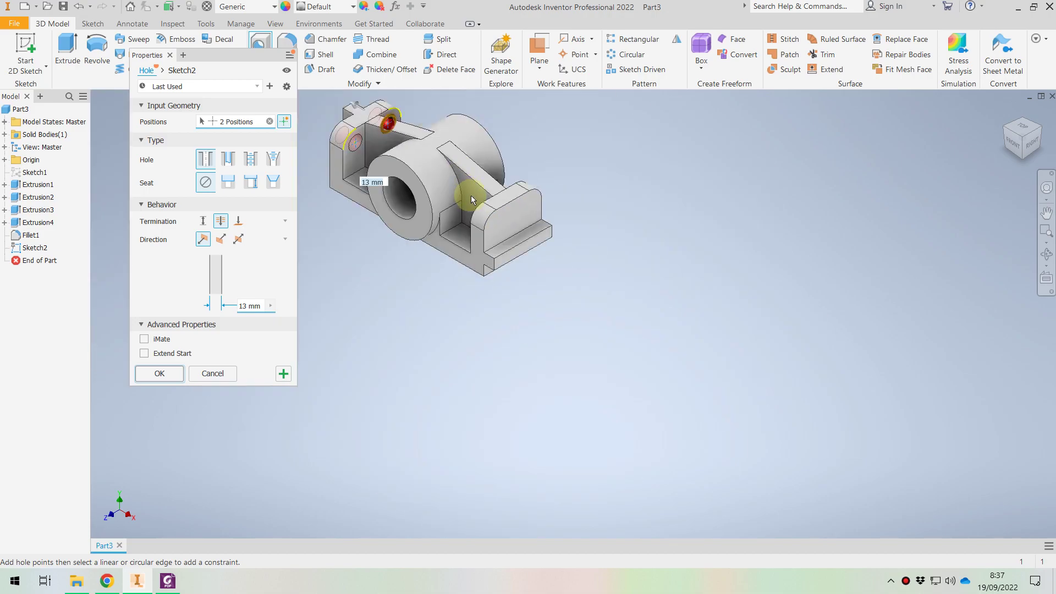
pyautogui.scroll(-5, 428, 154)
pyautogui.scroll(3, 425, 158)
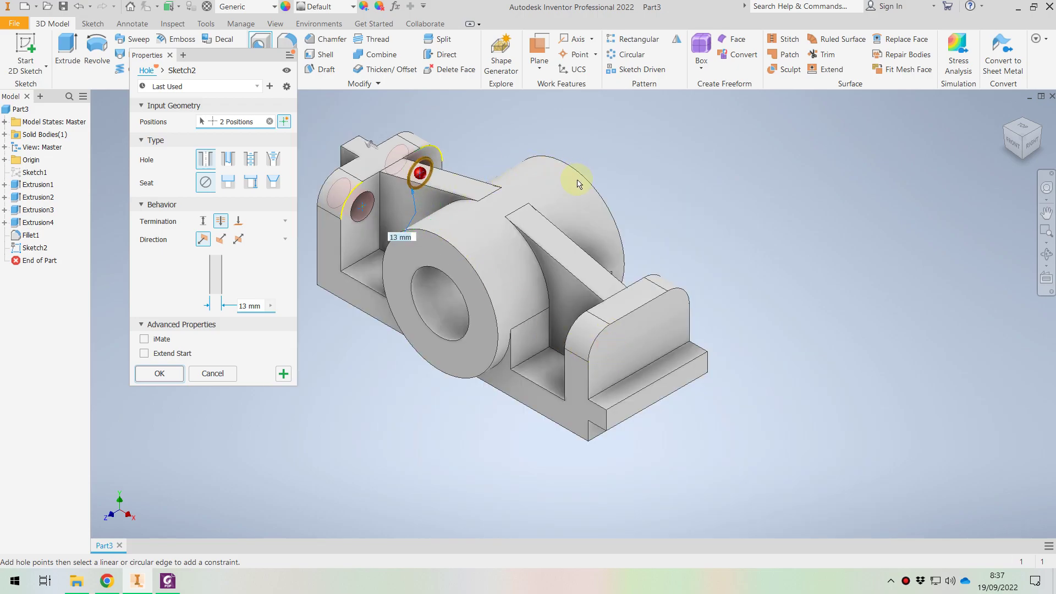
pyautogui.press('Escape')
# - Create two 13 mm simple through-all holes in the upright with the outer vertical strip, concentric with its rounded corners
pyautogui.click(259, 48)
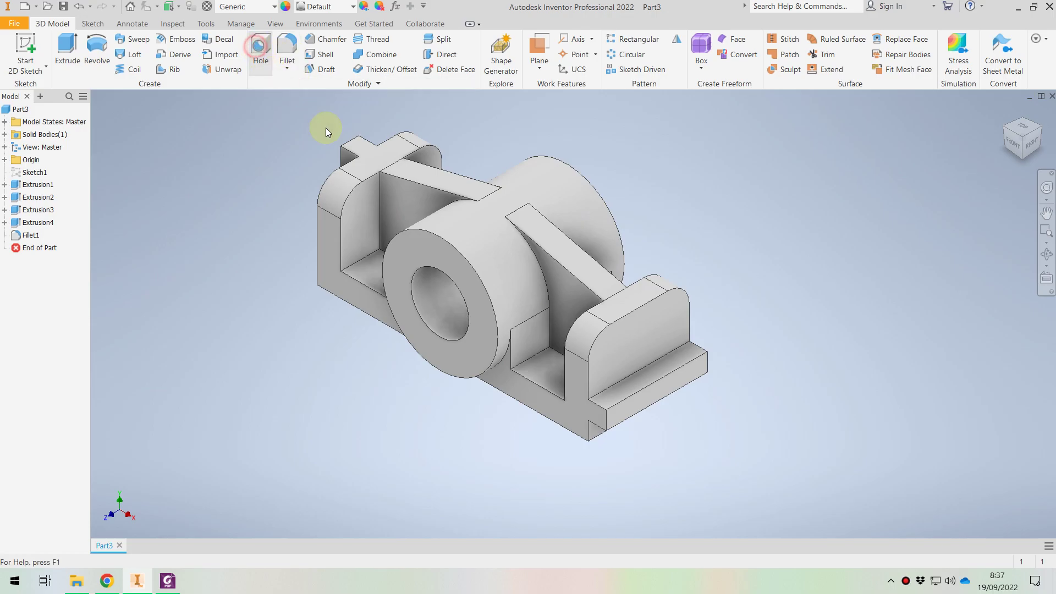
pyautogui.scroll(5, 424, 159)
pyautogui.scroll(-3, 424, 159)
pyautogui.click(425, 159)
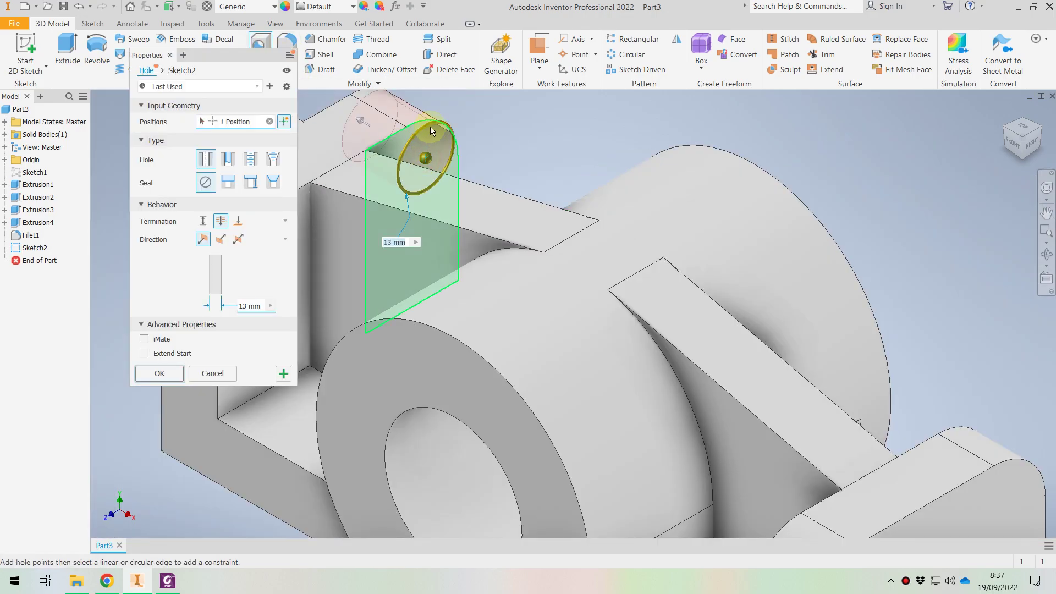
pyautogui.click(425, 118)
pyautogui.scroll(-4, 418, 237)
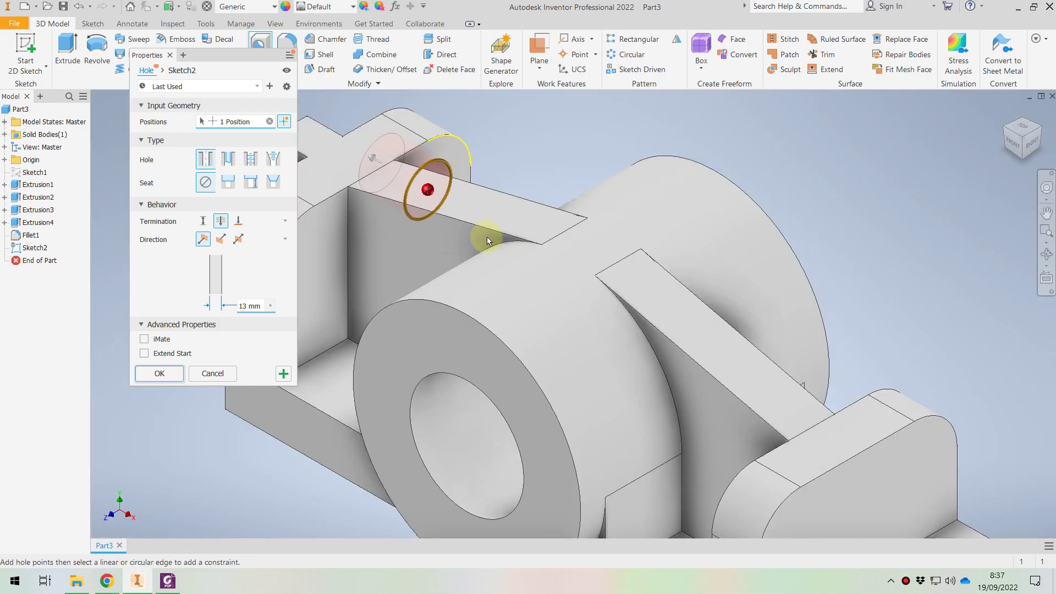
pyautogui.click(427, 241)
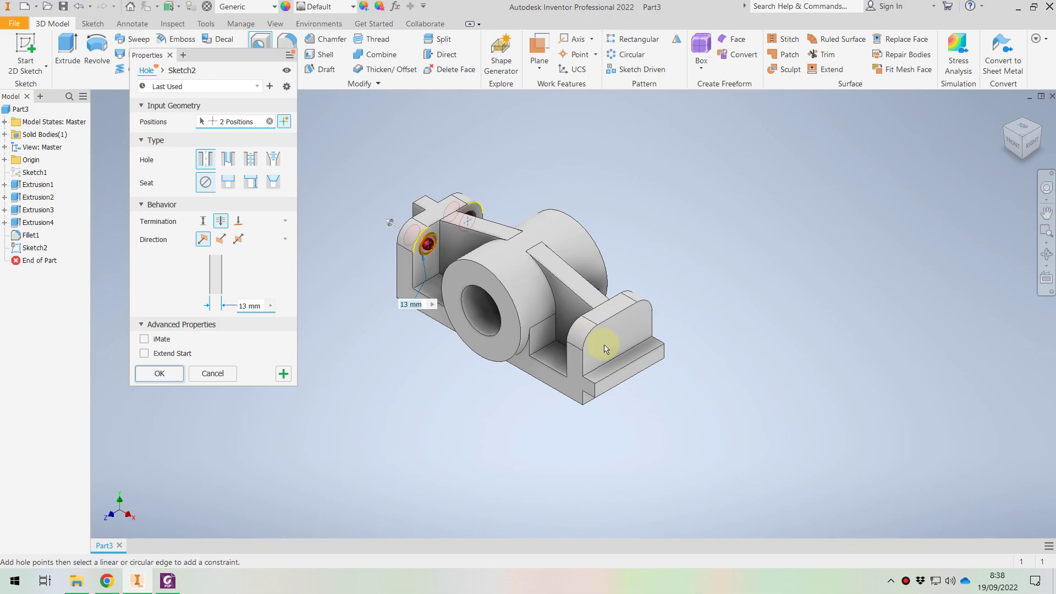
pyautogui.click(284, 374)
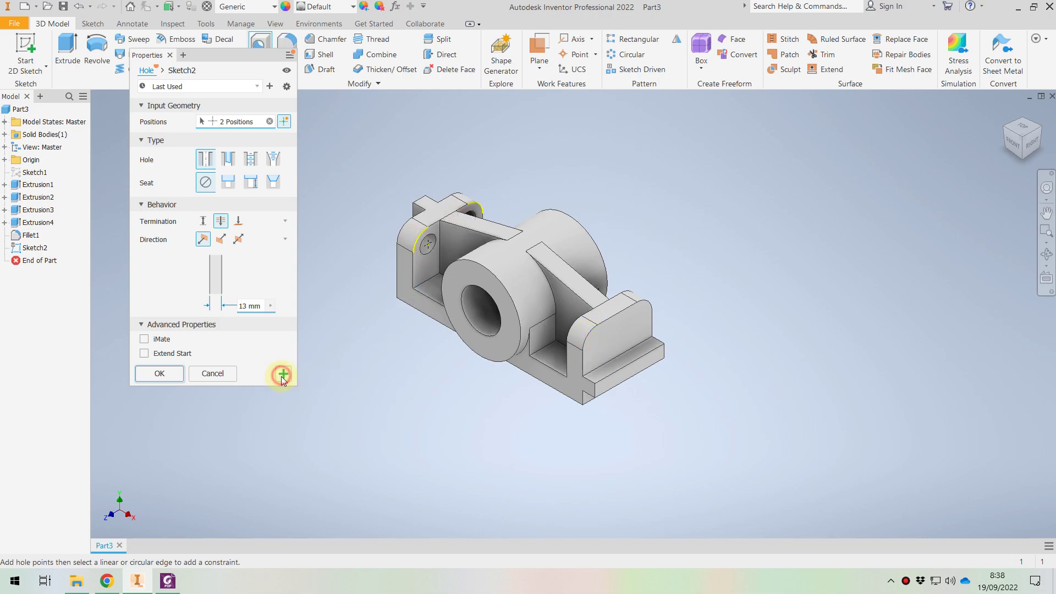
# - Create two 13 mm holes concentric with the opposite upright's rounded corners, terminated at its inner face, and inspect the result
pyautogui.click(598, 343)
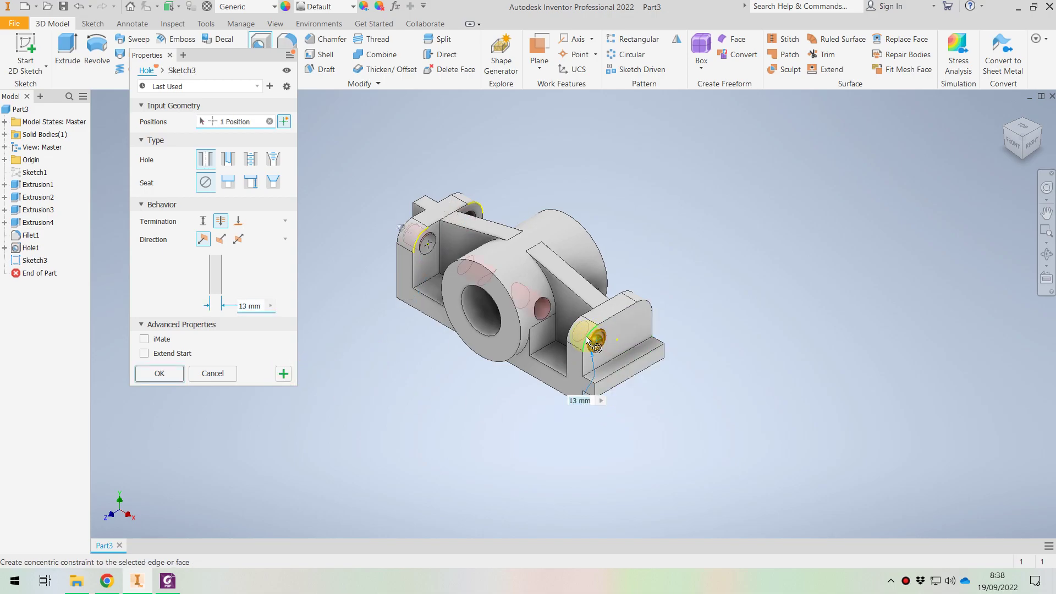
pyautogui.click(643, 314)
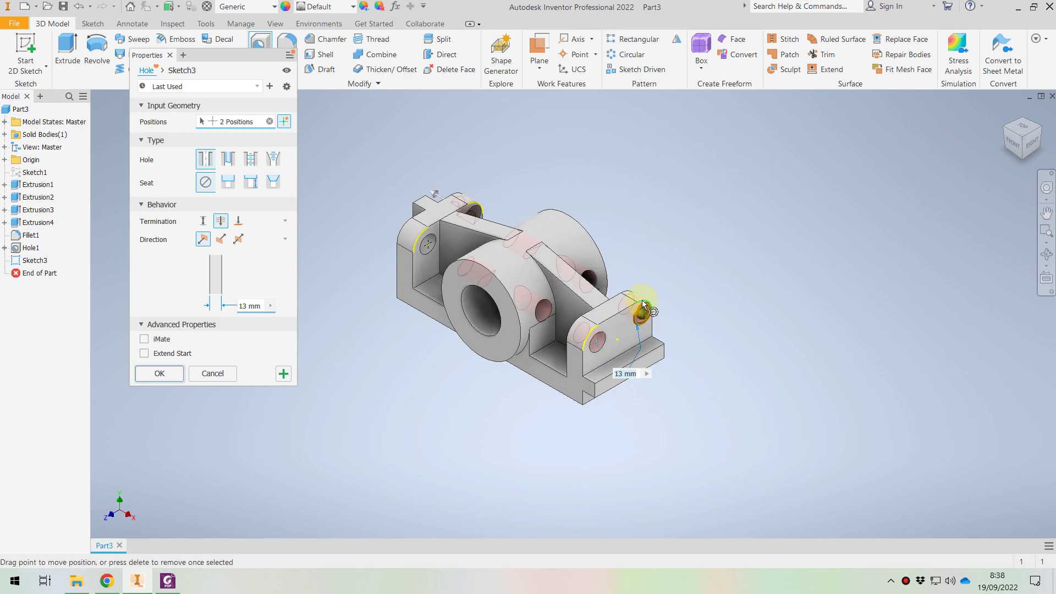
pyautogui.click(643, 302)
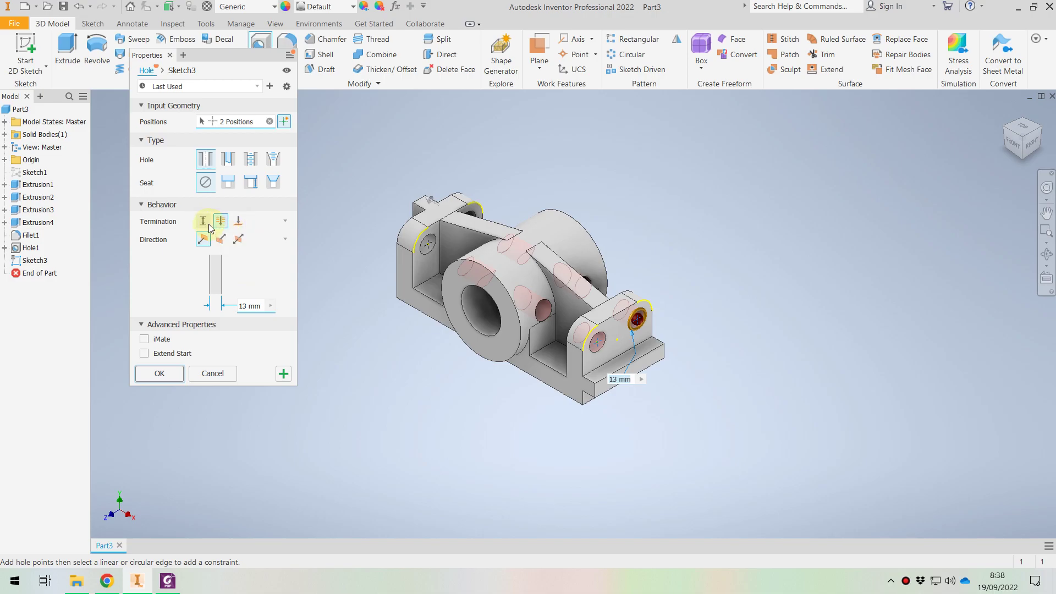
pyautogui.click(238, 221)
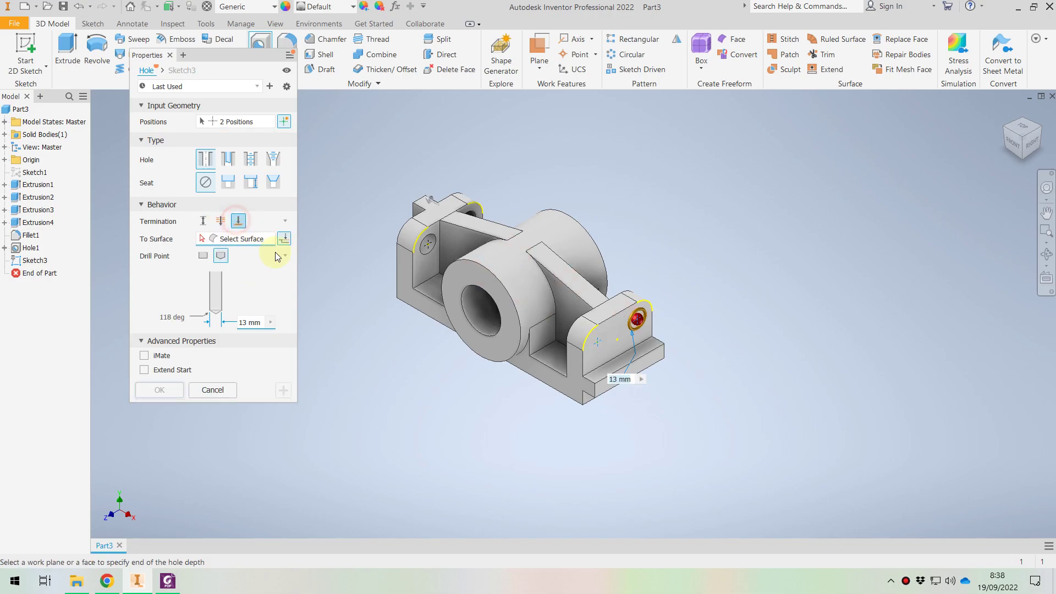
pyautogui.click(587, 315)
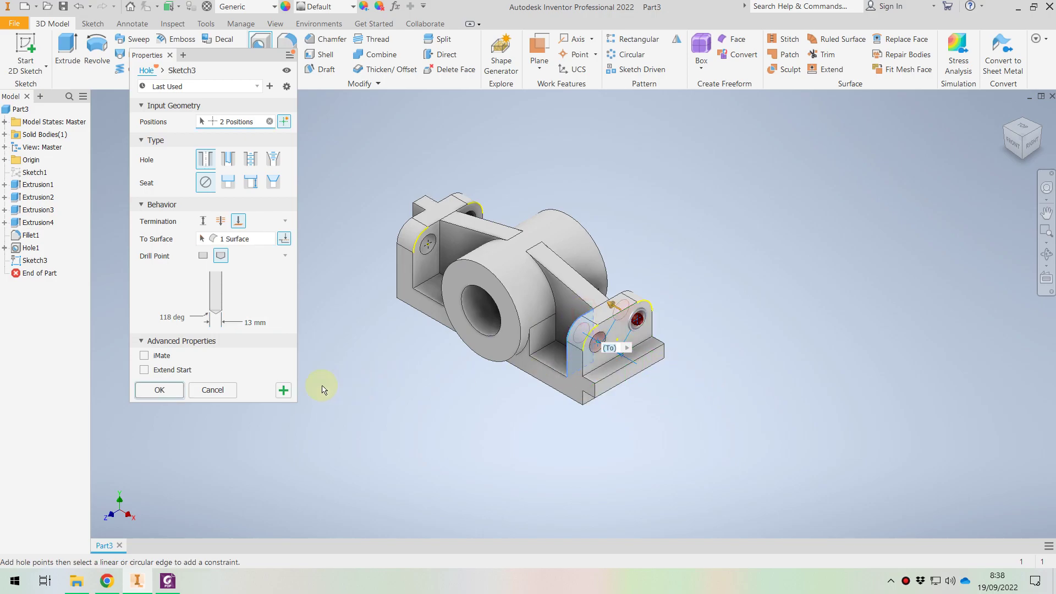
pyautogui.click(161, 391)
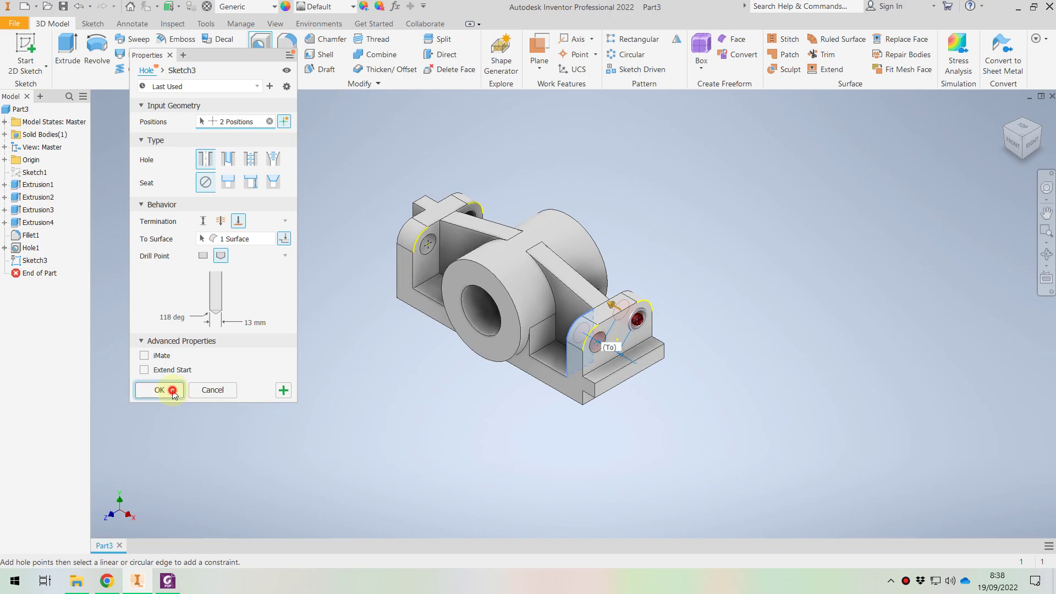
pyautogui.click(1006, 128)
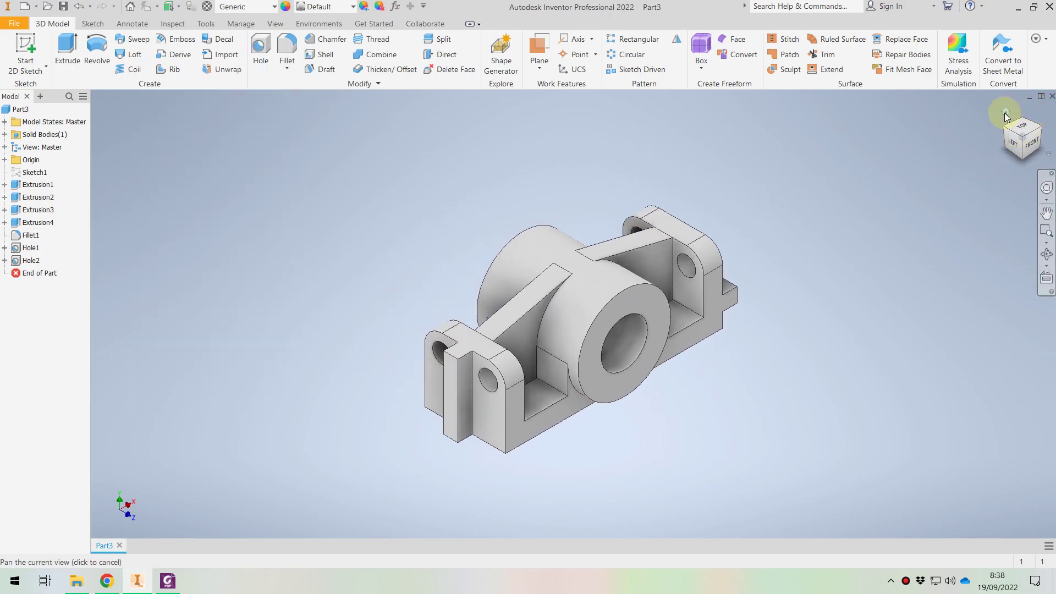
pyautogui.click(1005, 112)
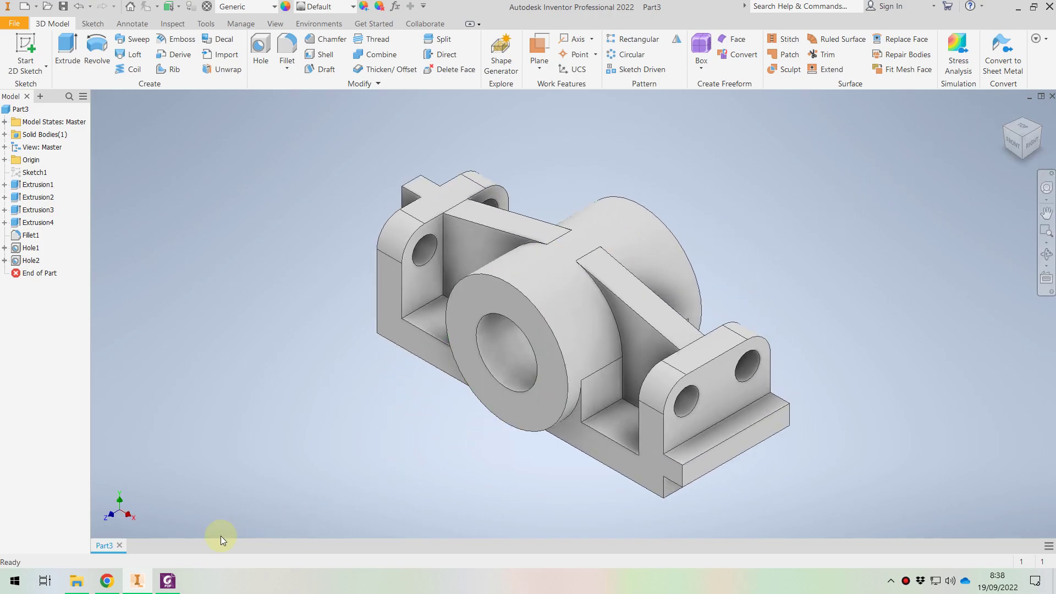
# - Check the fillet note in TUGAS CADD.pdf and start a 3 mm fillet on the inner edges of the front pocket beside the strip upright
pyautogui.click(168, 581)
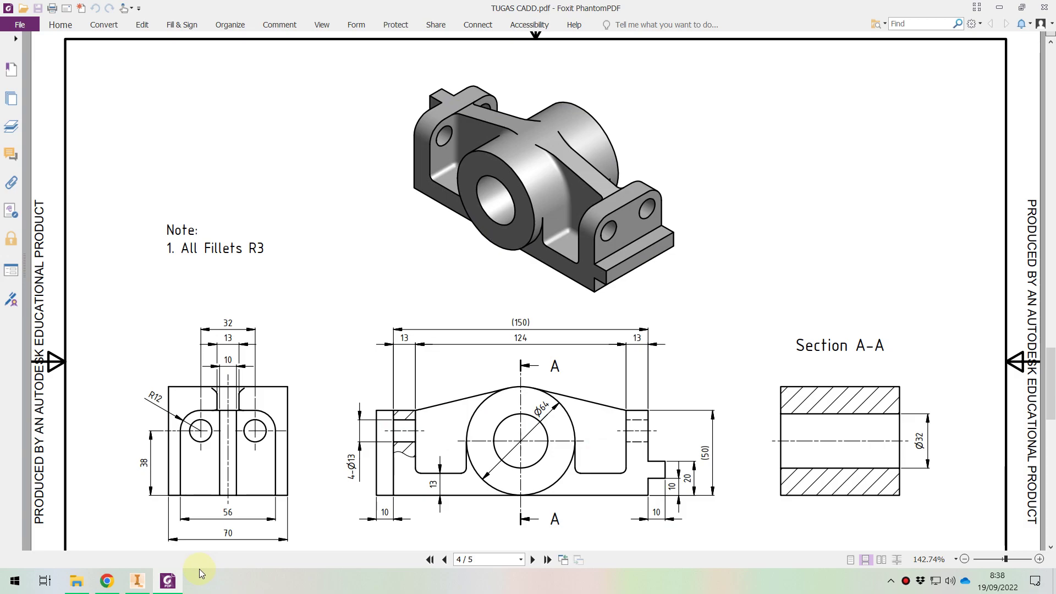
pyautogui.click(176, 580)
pyautogui.click(285, 49)
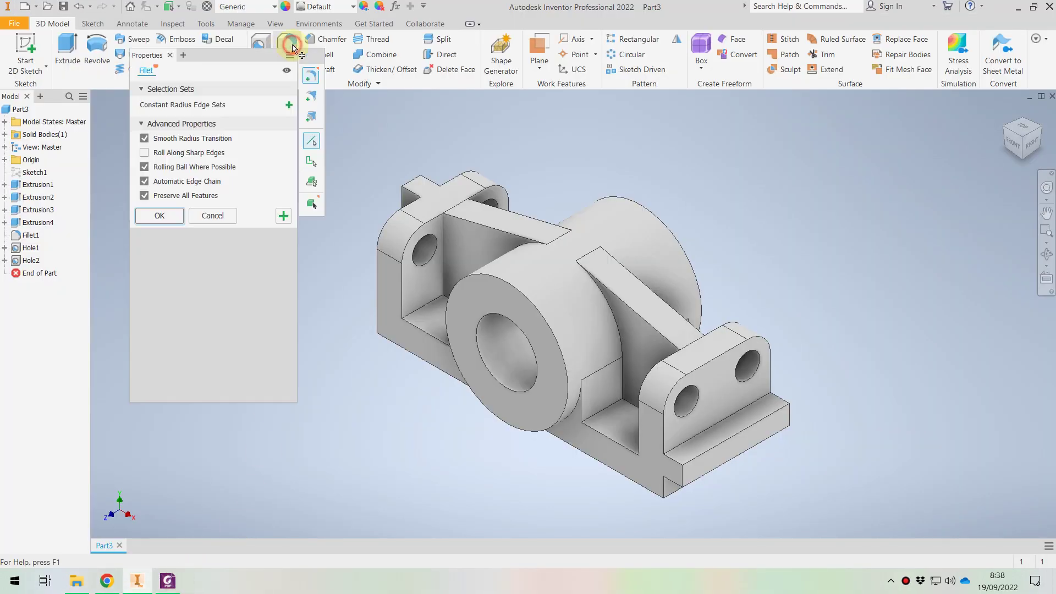
pyautogui.click(447, 268)
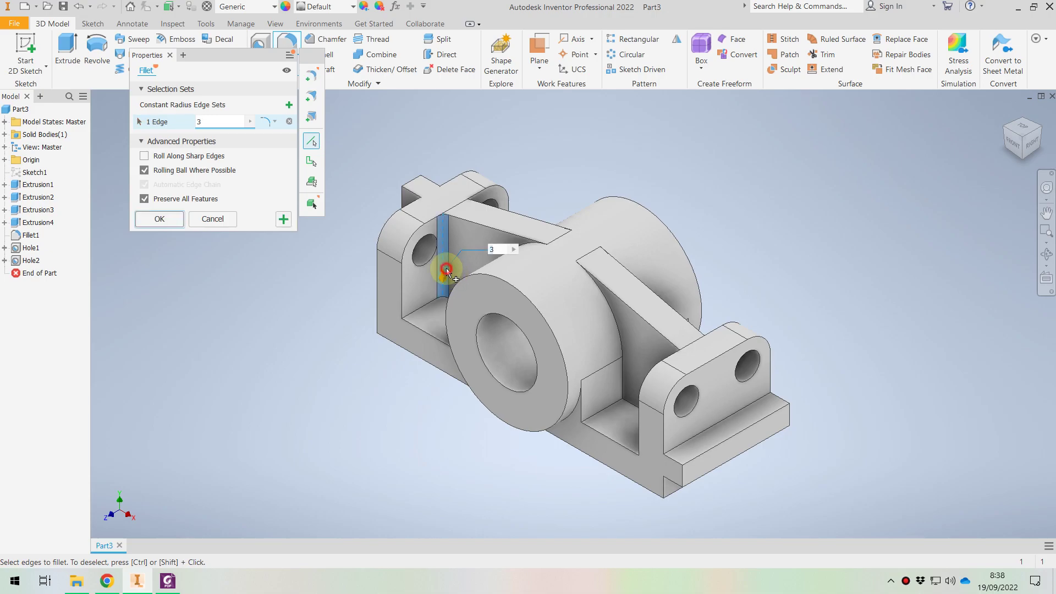
pyautogui.click(434, 301)
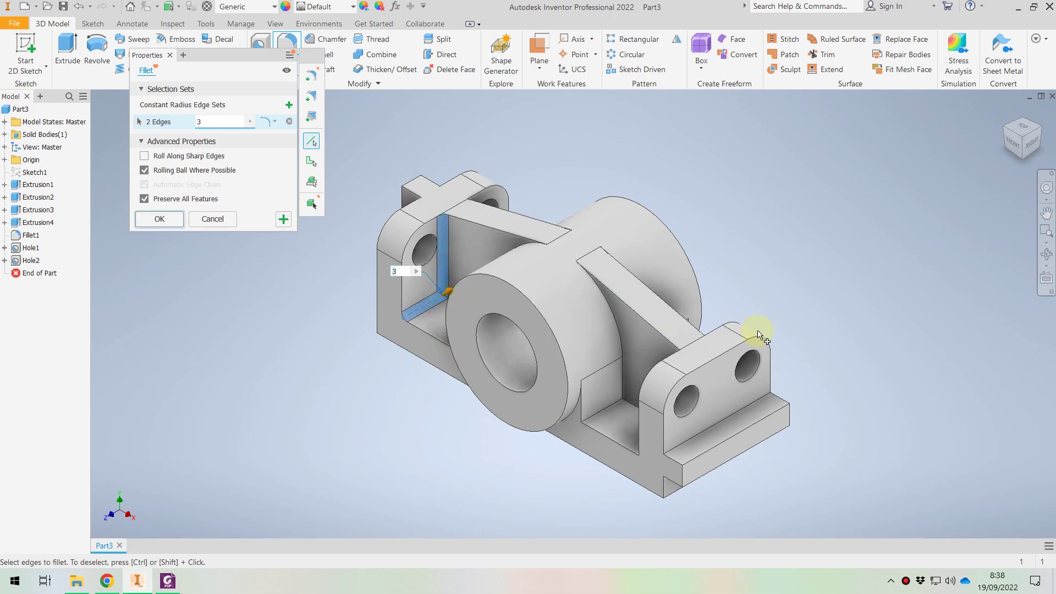
pyautogui.click(1007, 132)
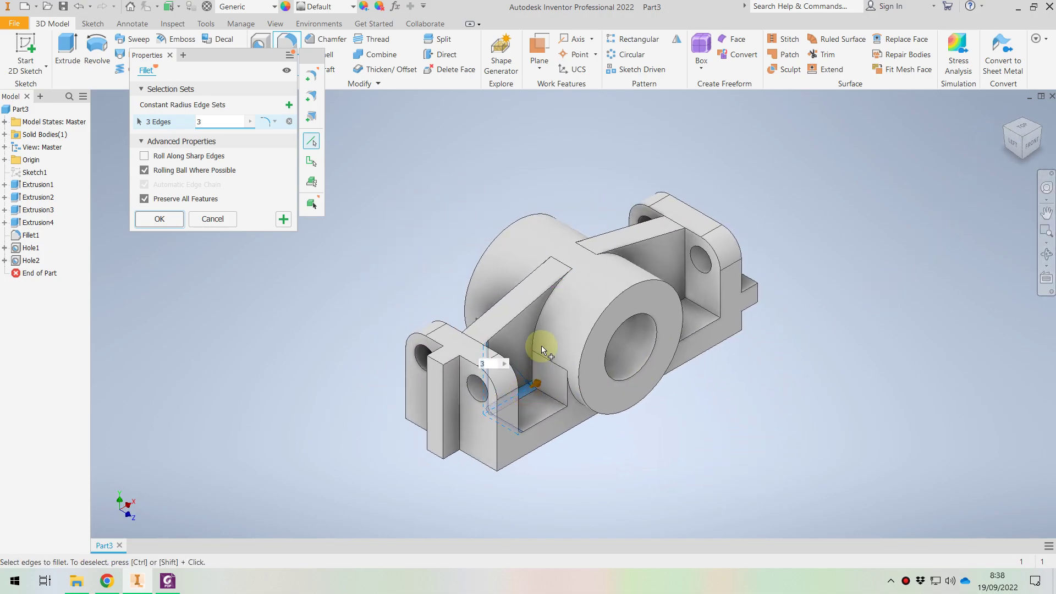
pyautogui.click(535, 339)
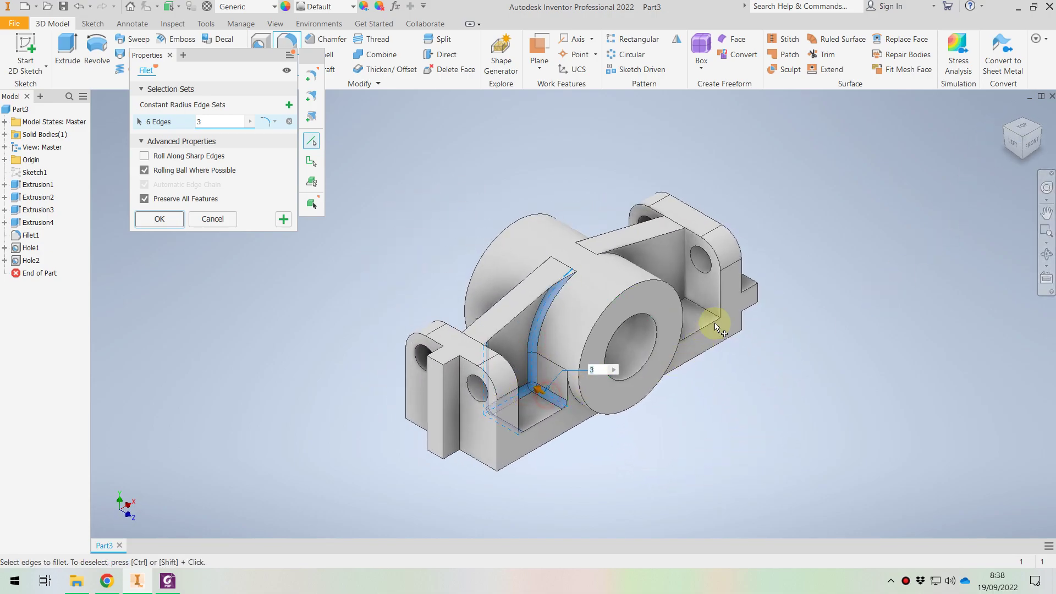
# - Add the inner edges of the front pocket beside the ledge upright to the 3 mm fillet, along the cylinder, rib and upright
pyautogui.click(1040, 128)
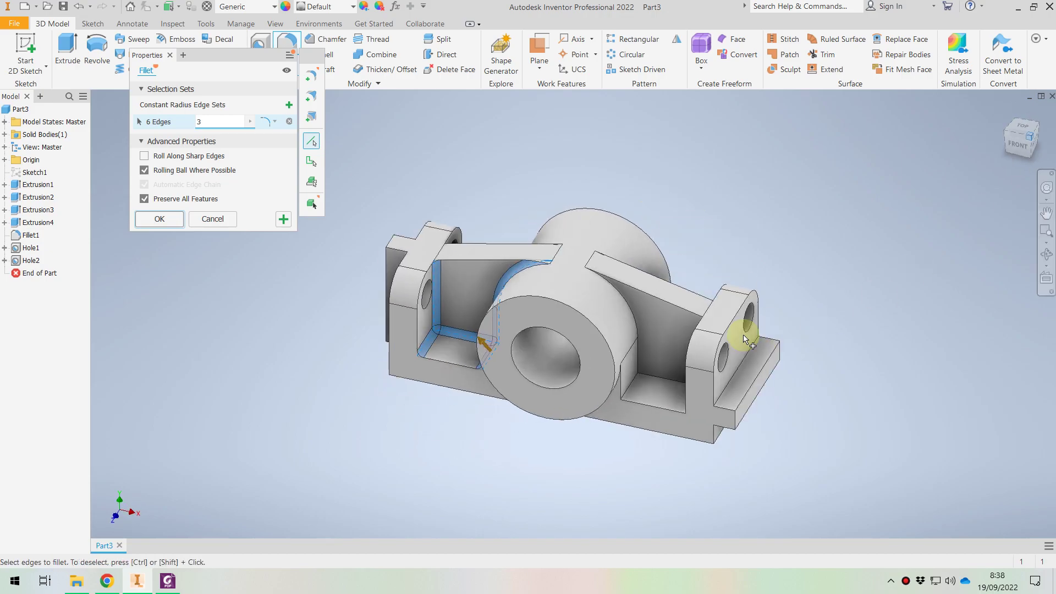
pyautogui.click(609, 314)
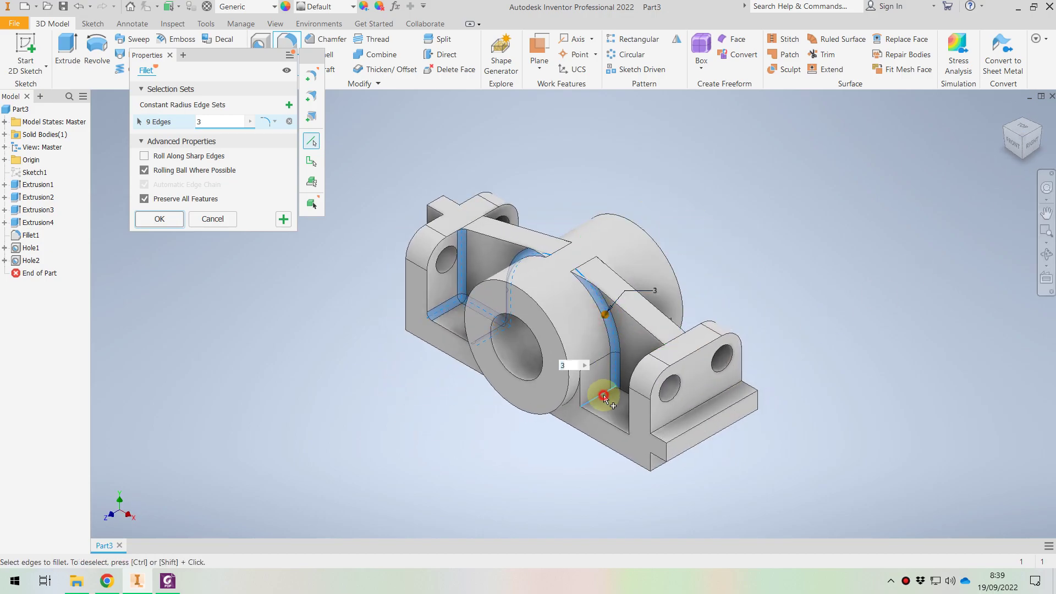
pyautogui.click(622, 390)
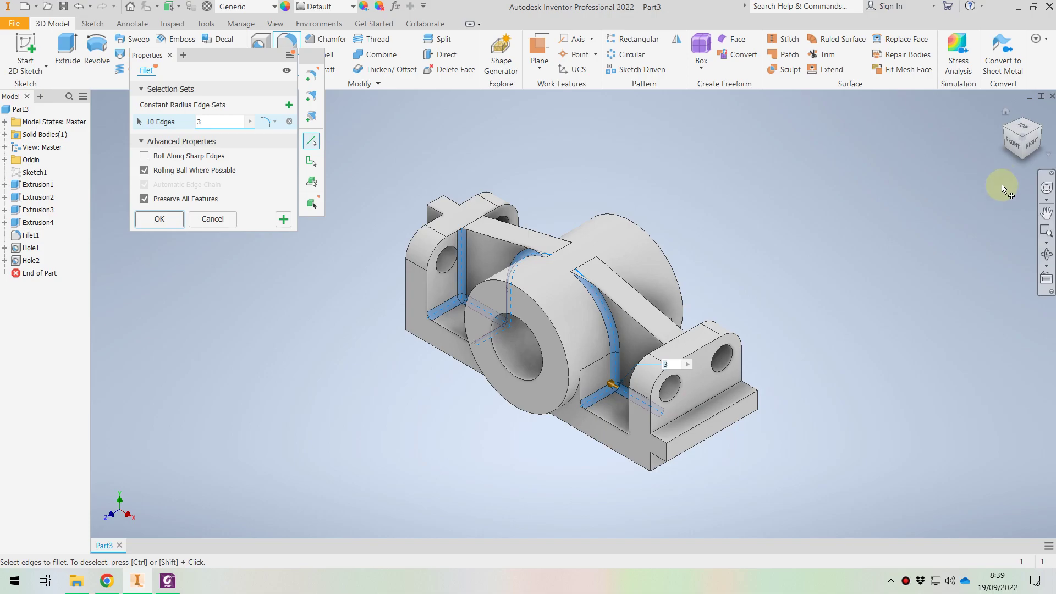
pyautogui.click(1004, 128)
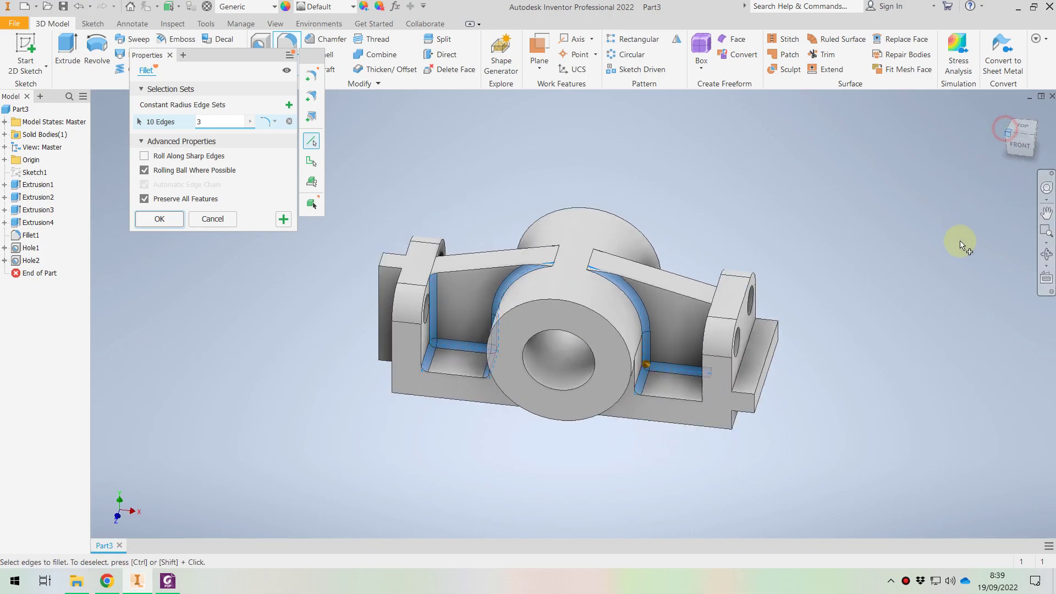
pyautogui.click(702, 308)
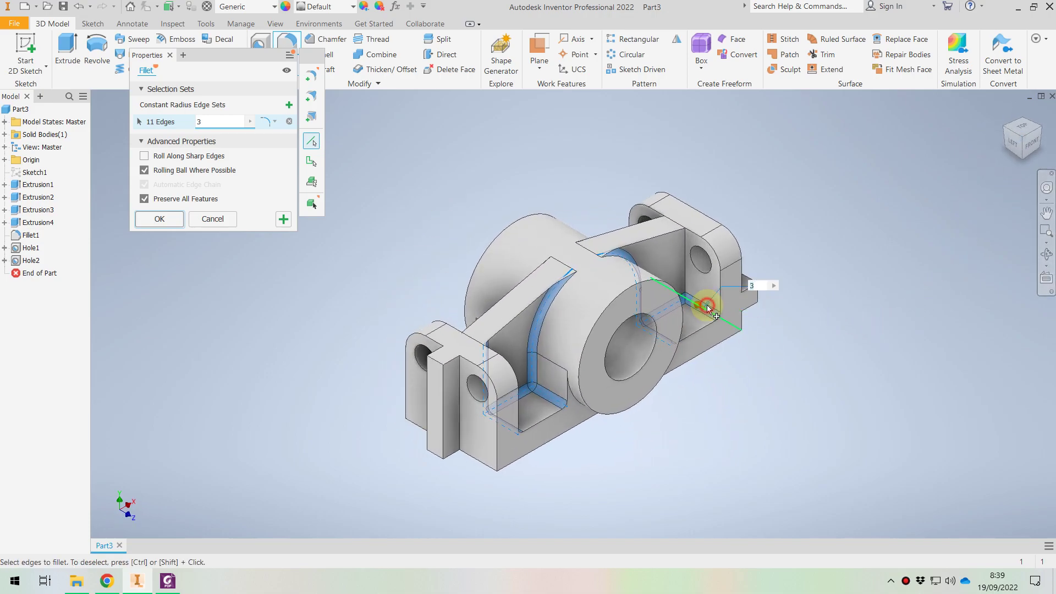
pyautogui.click(684, 271)
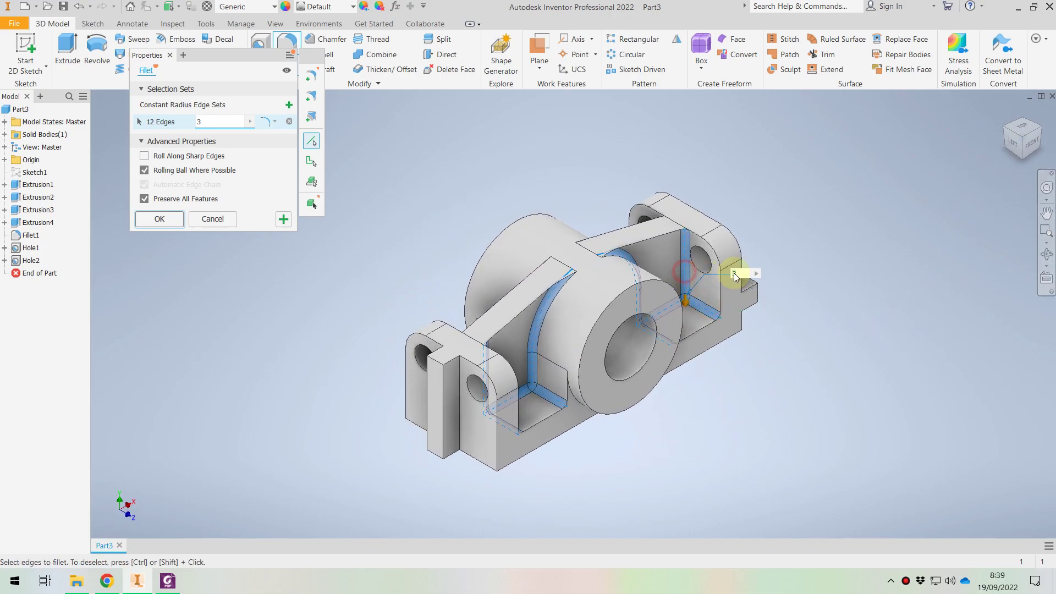
# - Add the rear pockets' edges to the 3 mm fillet: cylinder and rib edges on the strip side, upright and curved cylinder edges on the ledge side
pyautogui.click(1005, 127)
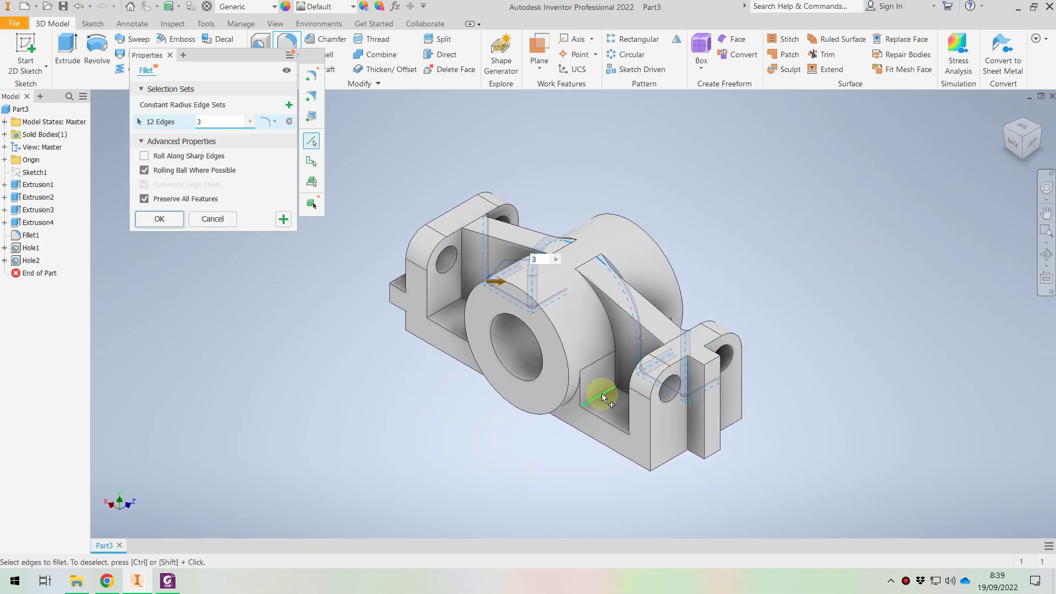
pyautogui.click(603, 396)
pyautogui.click(613, 368)
pyautogui.click(624, 390)
pyautogui.click(462, 277)
pyautogui.click(444, 302)
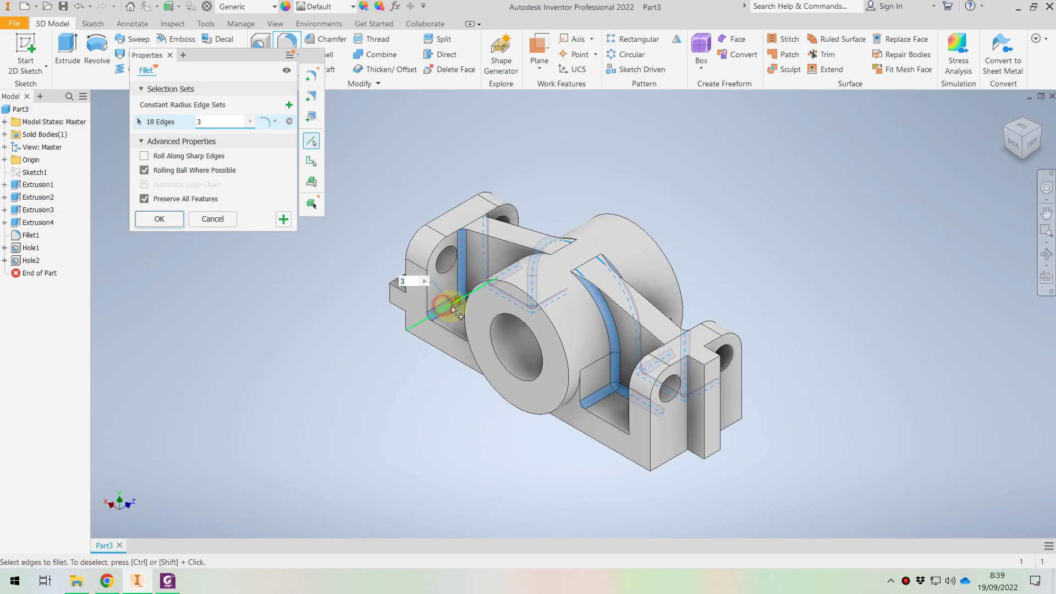
pyautogui.click(530, 259)
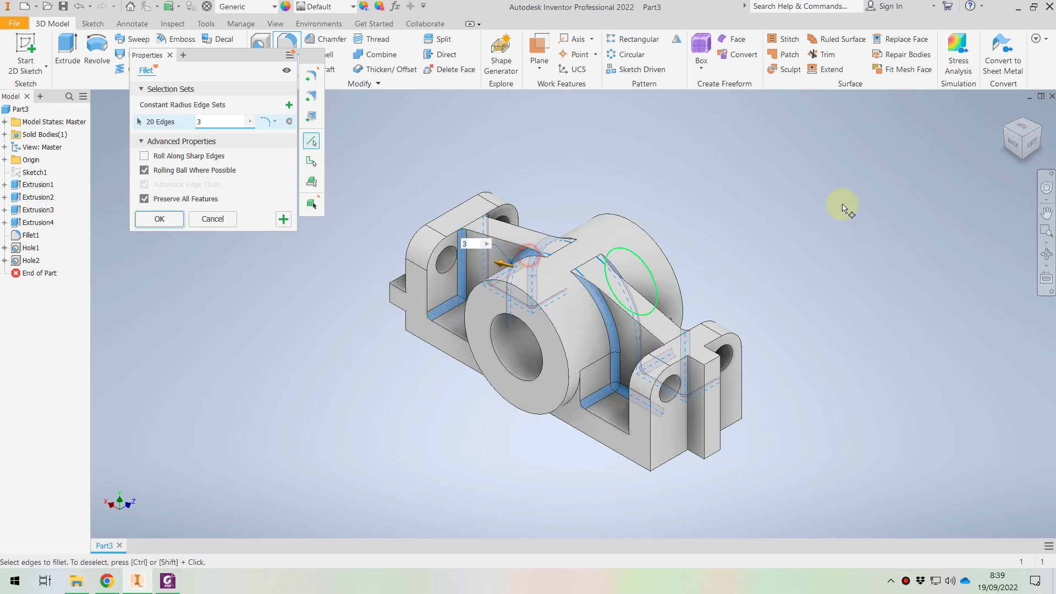
# - Add the remaining inner edges of both rear pockets to the selection and apply the 3 mm fillet
pyautogui.click(1009, 142)
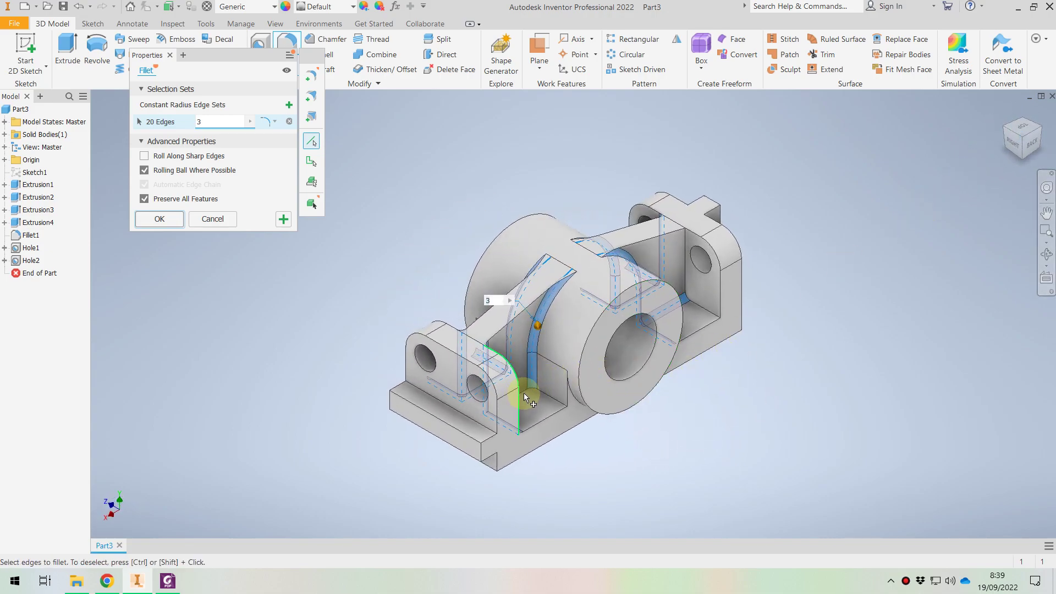
pyautogui.click(541, 391)
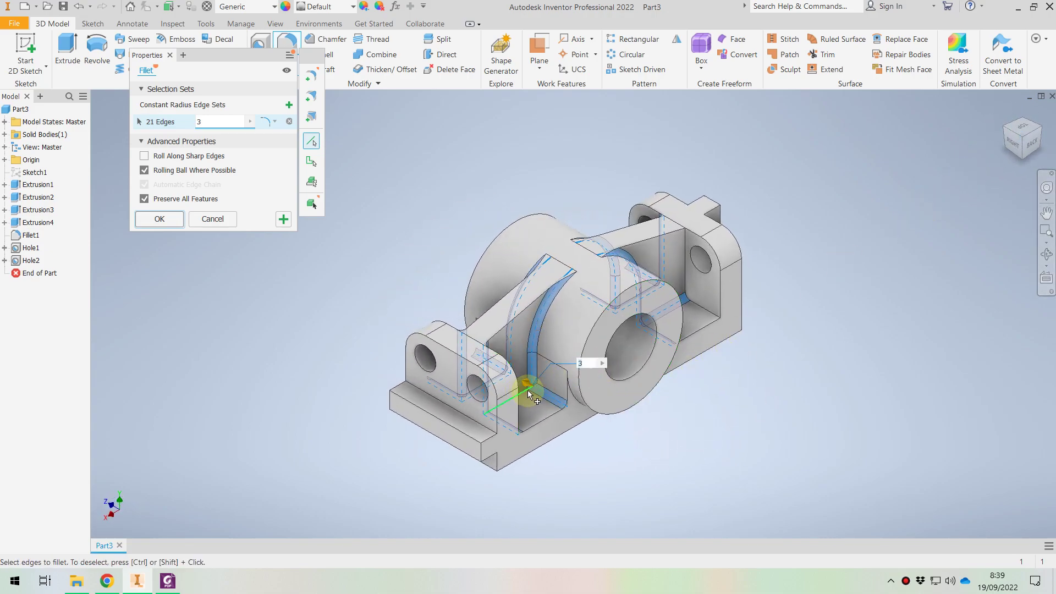
pyautogui.click(528, 391)
pyautogui.click(706, 311)
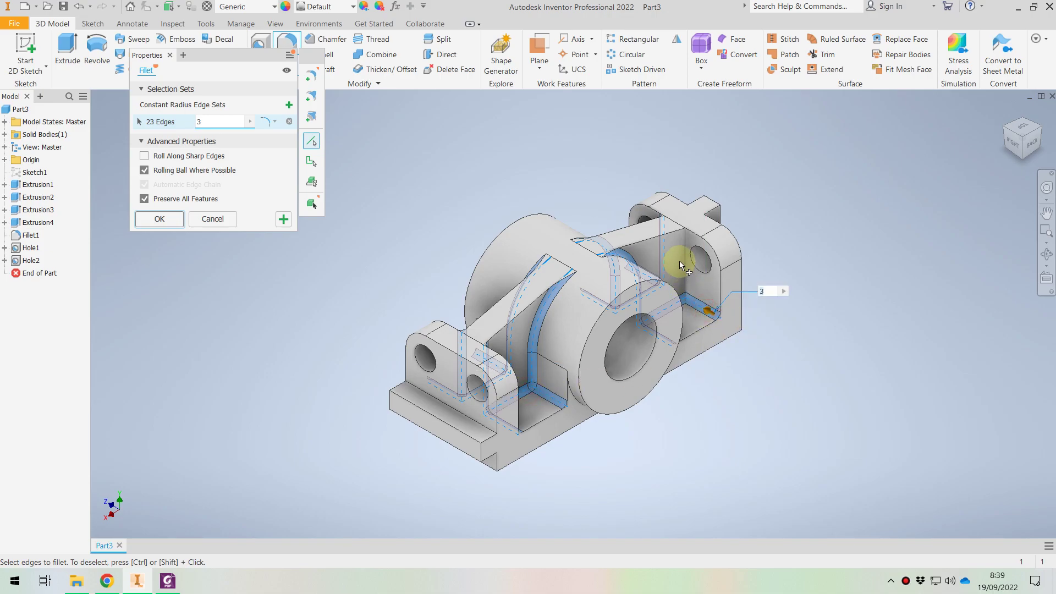
pyautogui.click(685, 263)
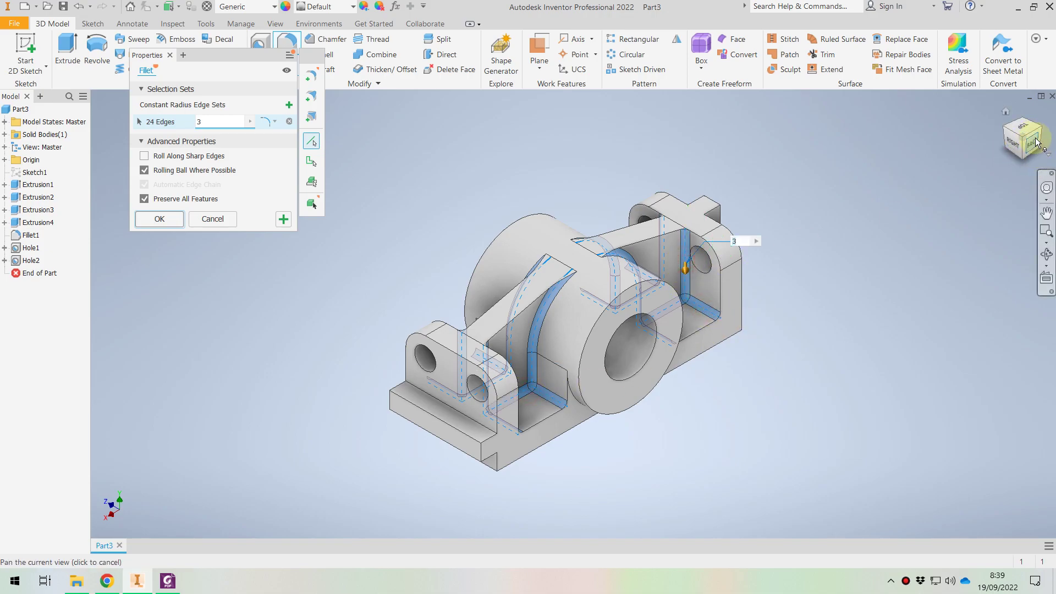
pyautogui.moveTo(1040, 131)
pyautogui.mouseDown()
pyautogui.moveTo(1032, 175)
pyautogui.moveTo(1021, 172)
pyautogui.moveTo(1030, 175)
pyautogui.mouseUp()
pyautogui.click(159, 219)
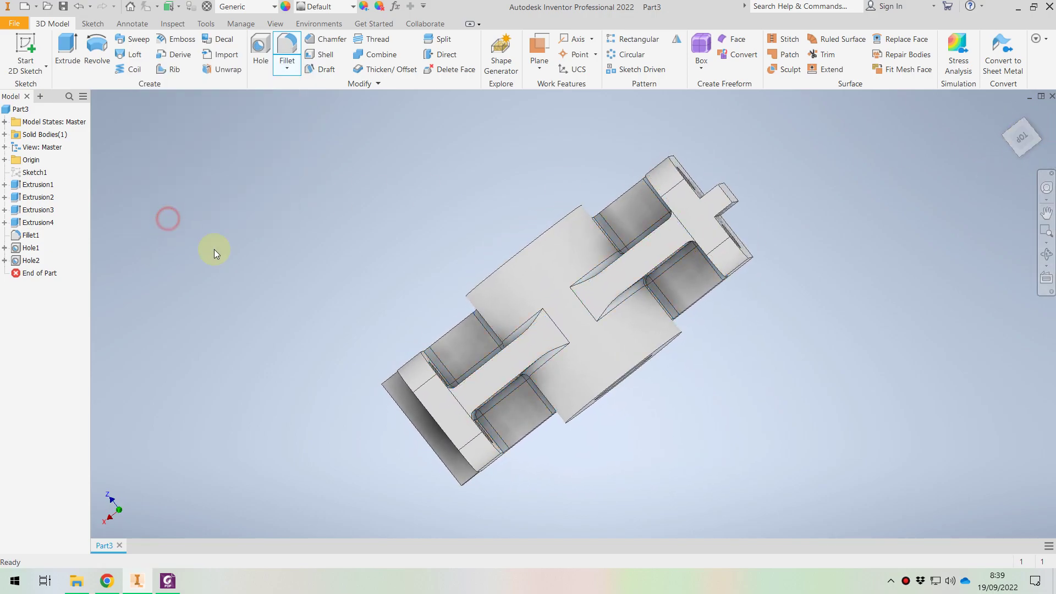
# - Compare the filleted part with the isometric view in the TUGAS CADD.pdf reference drawing
pyautogui.click(1006, 113)
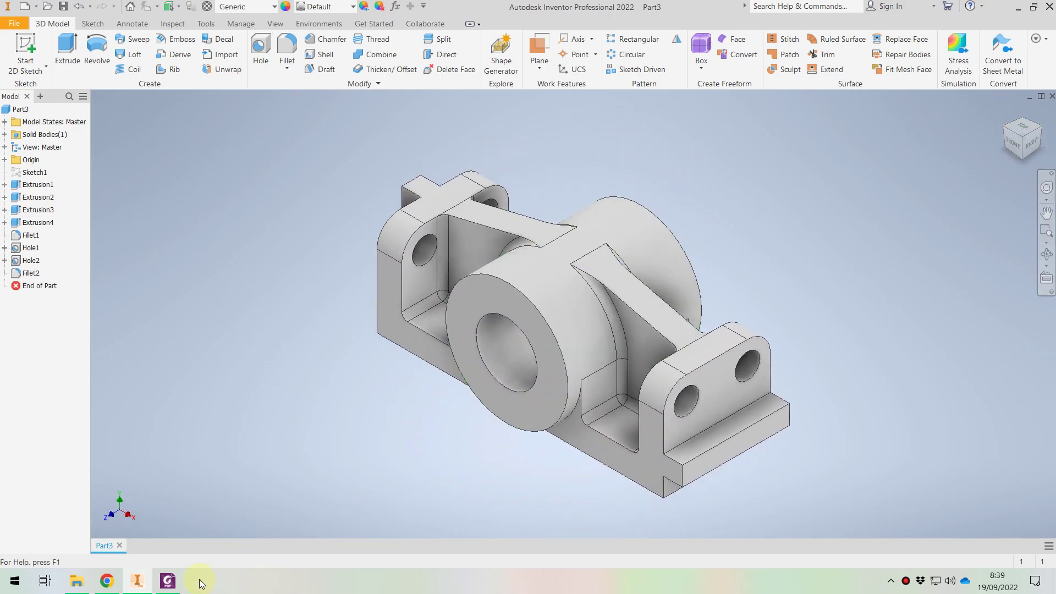
pyautogui.click(172, 587)
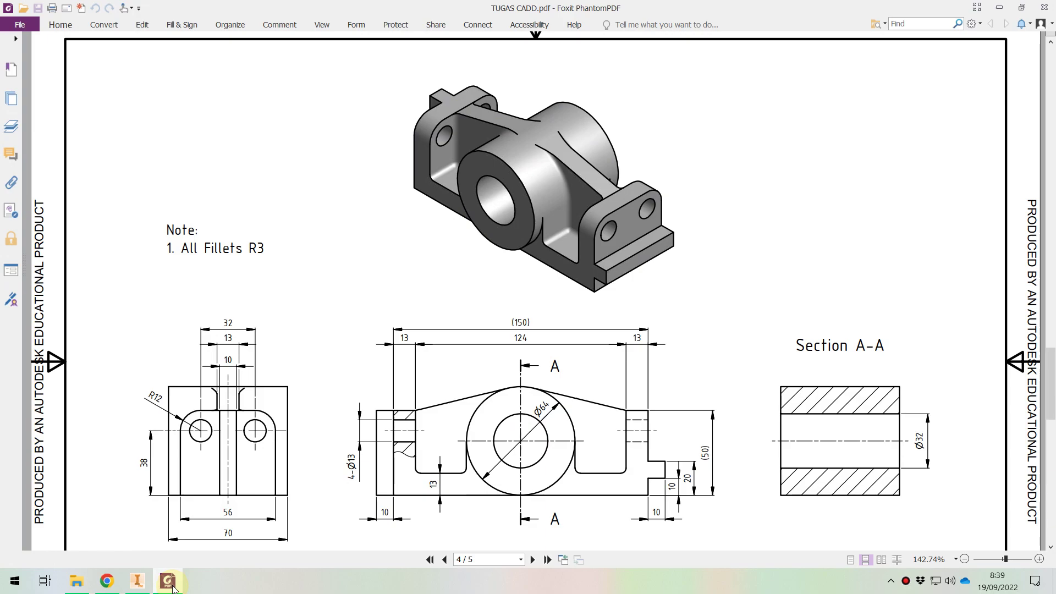
pyautogui.click(171, 586)
pyautogui.click(168, 582)
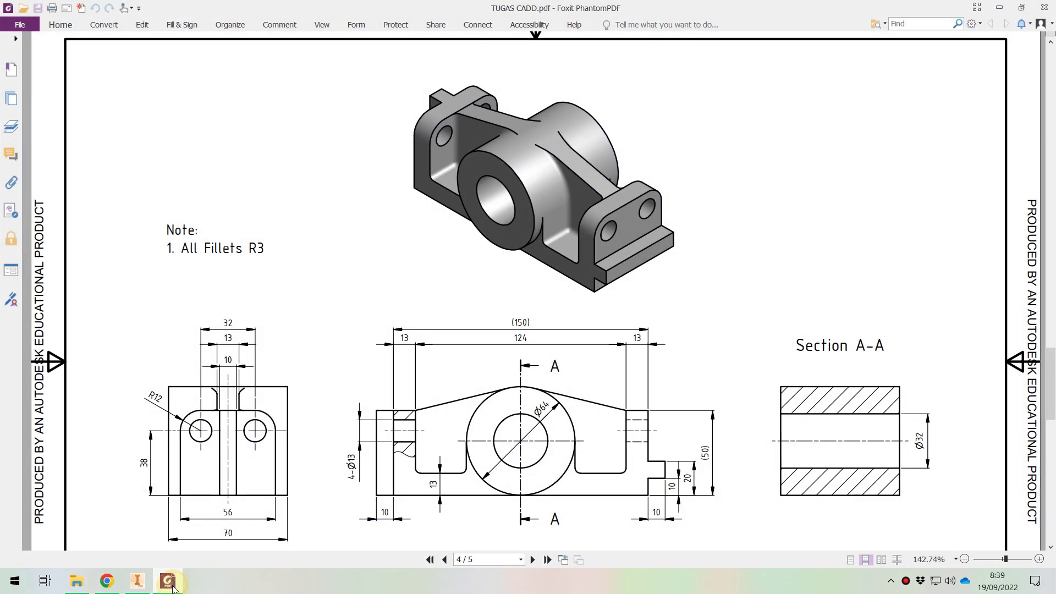